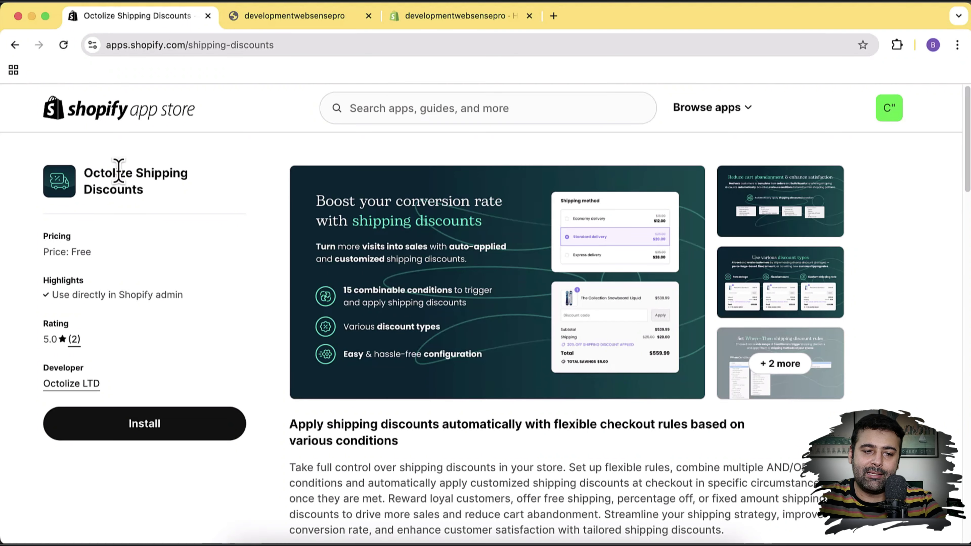
Review the Octolize Shipping Discounts listing, including its screenshots on conditions and discount types and its description.
triple_click(118, 173)
click(197, 206)
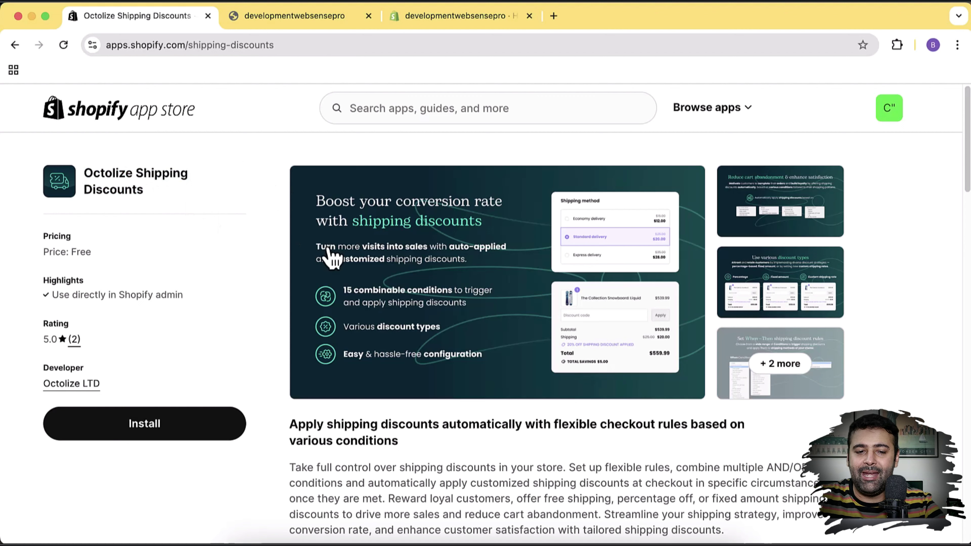
click(497, 306)
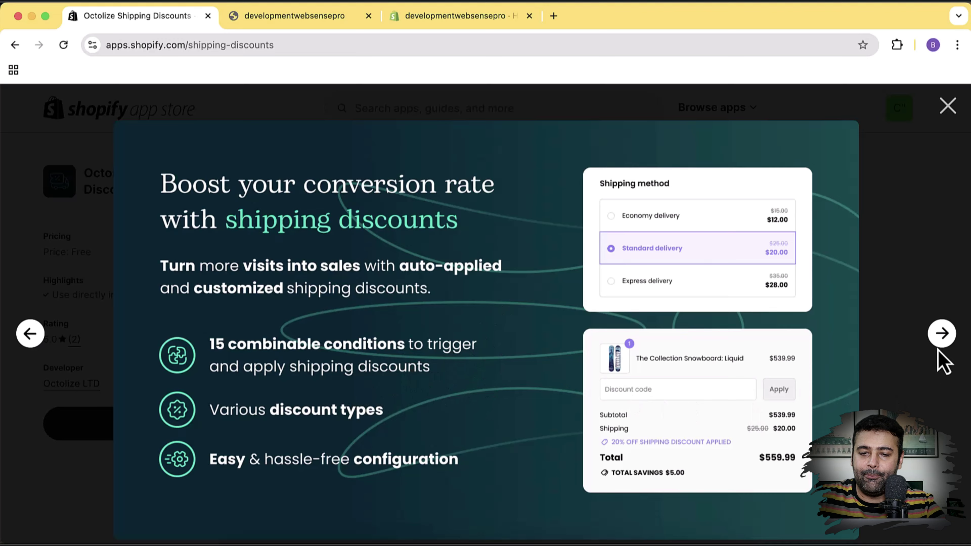
click(941, 340)
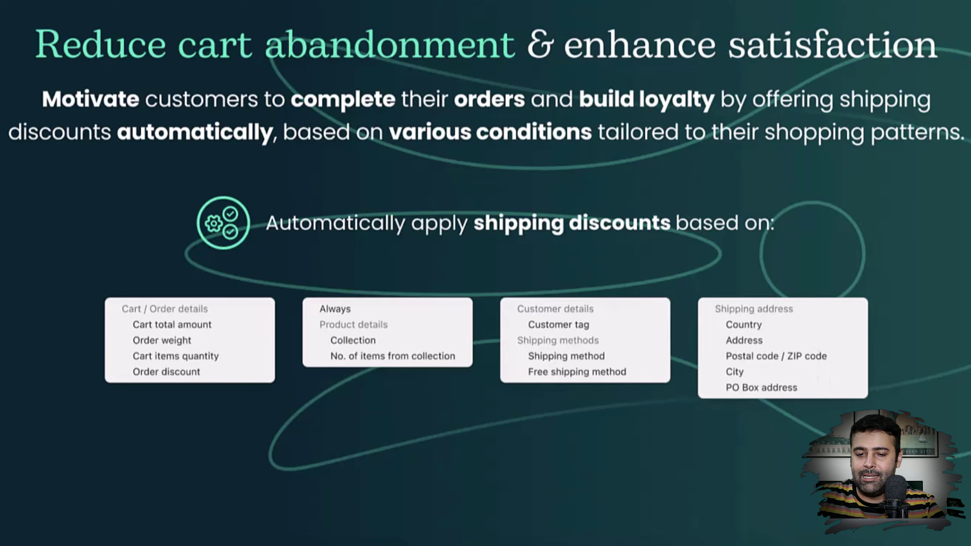
key(Right)
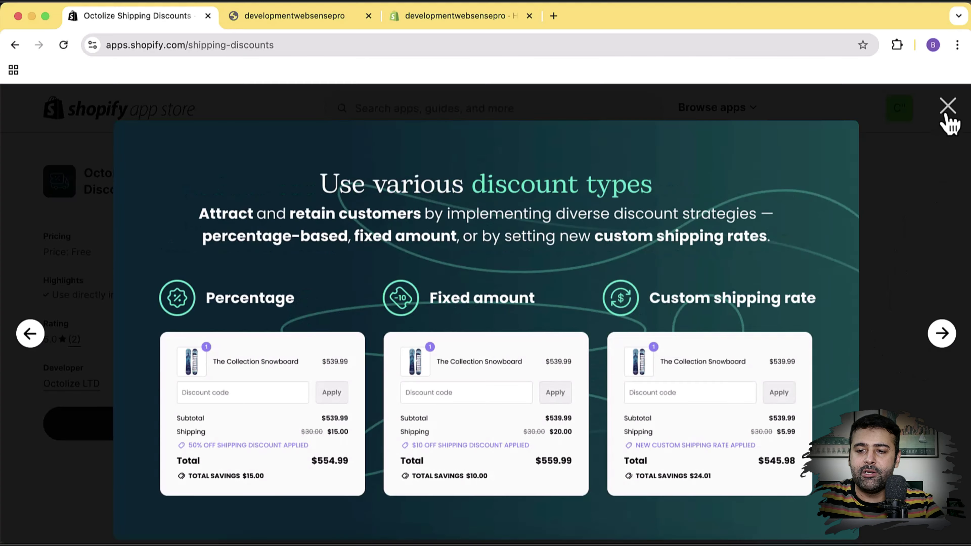
click(947, 112)
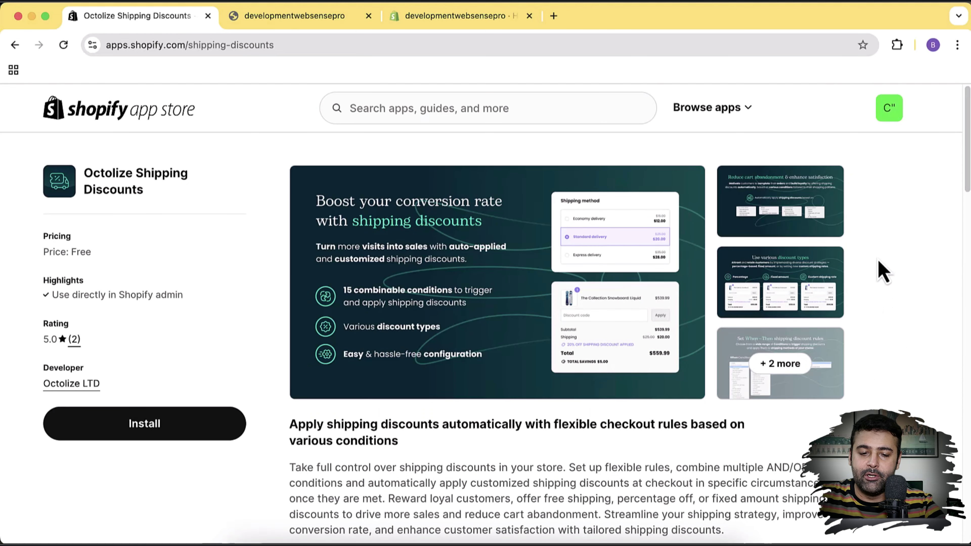
scroll(889, 260, down, 5)
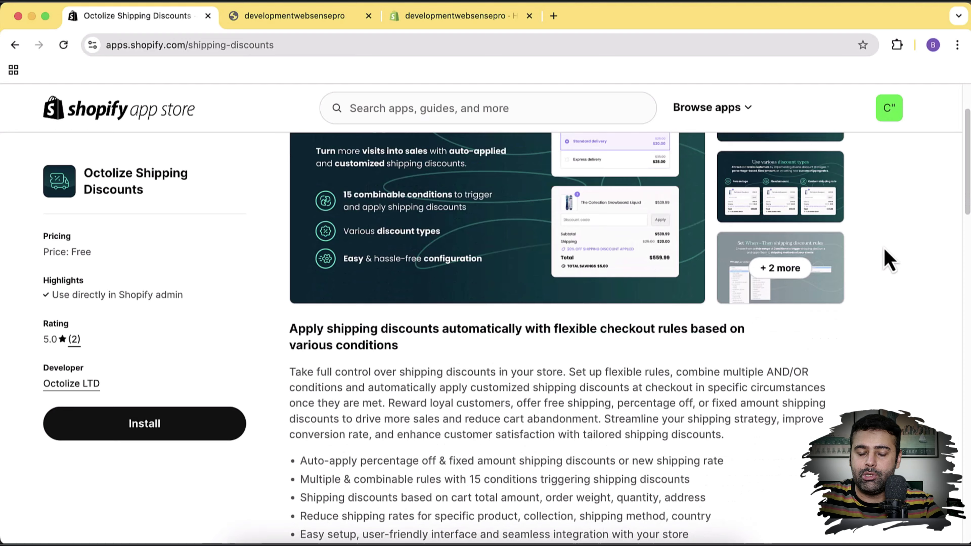
scroll(887, 260, up, 5)
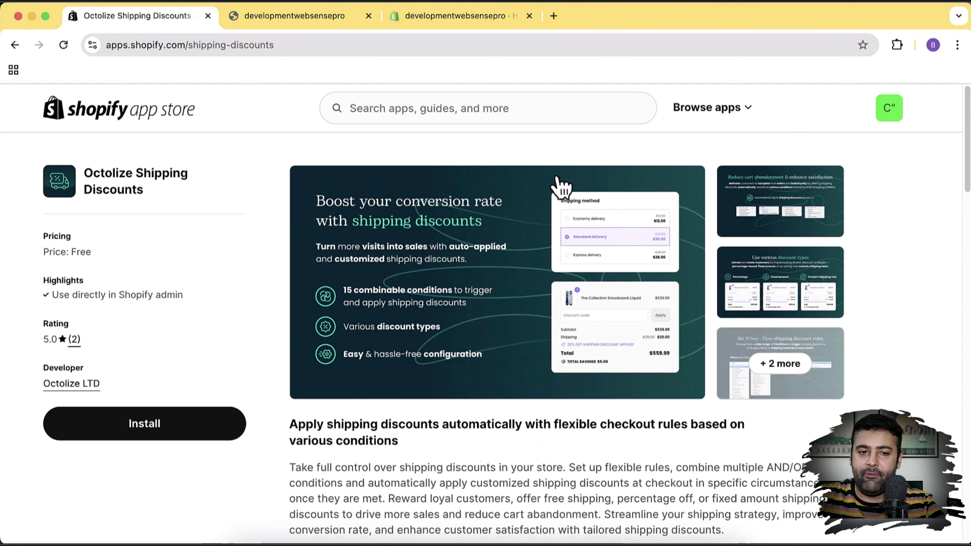
Switch to the store's Shopify admin and open the Shipping and delivery settings to examine the shipping rates.
click(320, 24)
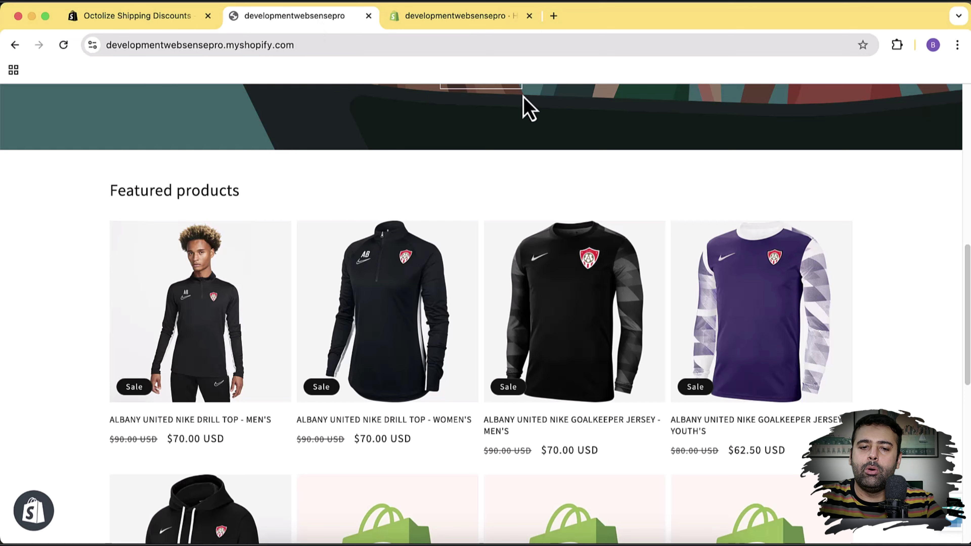
click(489, 19)
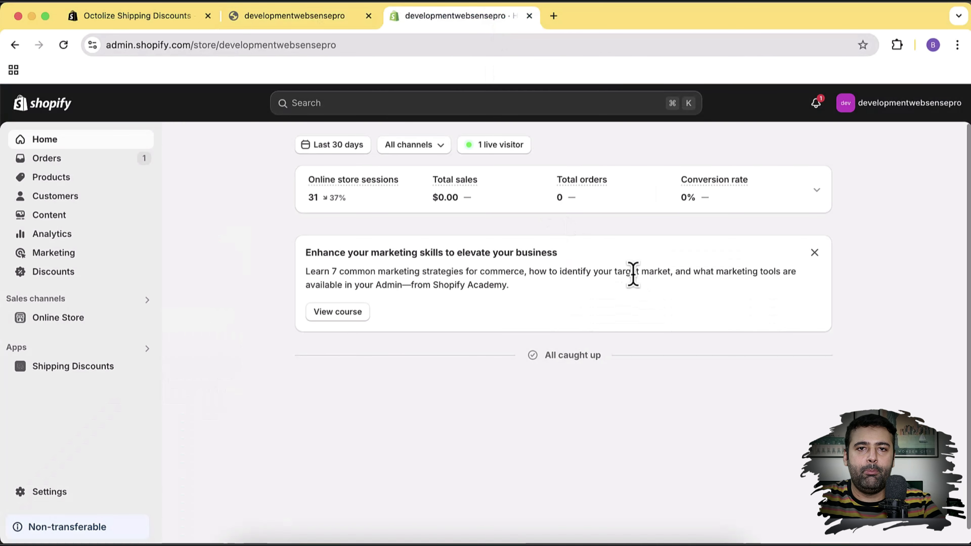
click(92, 497)
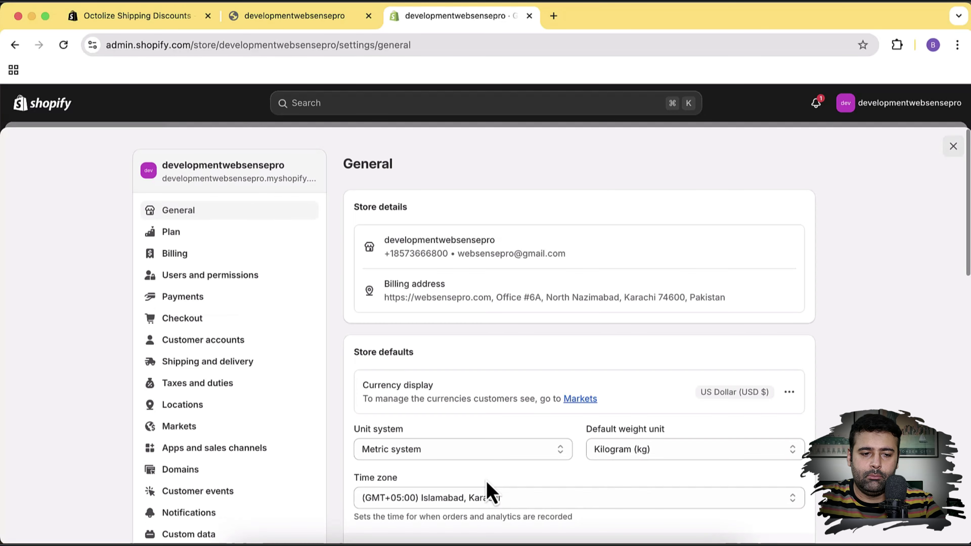
click(267, 380)
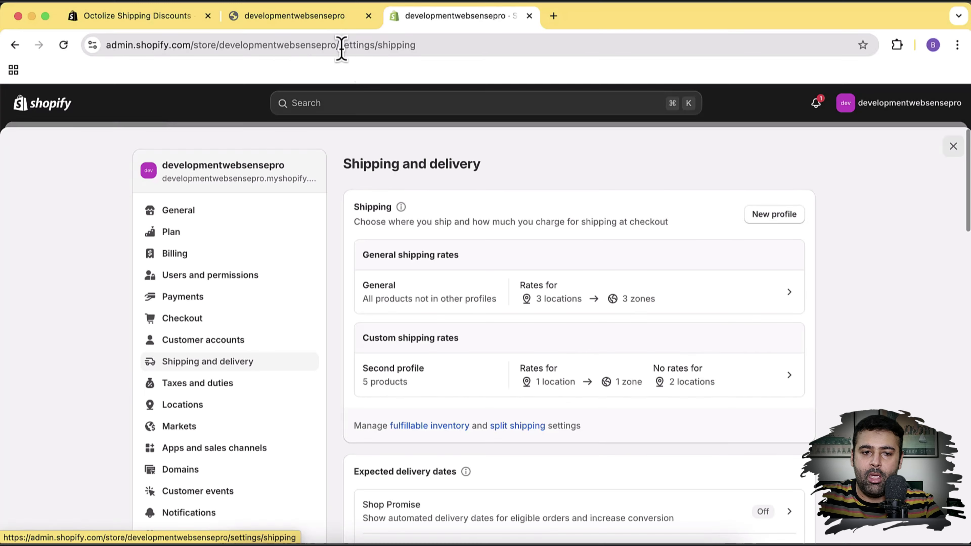
In the online storefront, open the cart and remove both the women's and men's Albany United Nike drill tops.
click(332, 21)
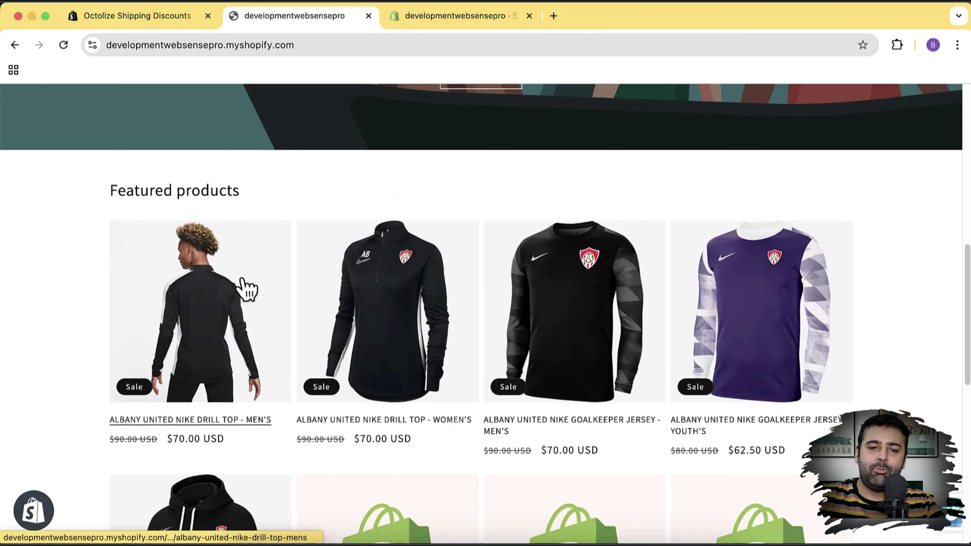
click(246, 289)
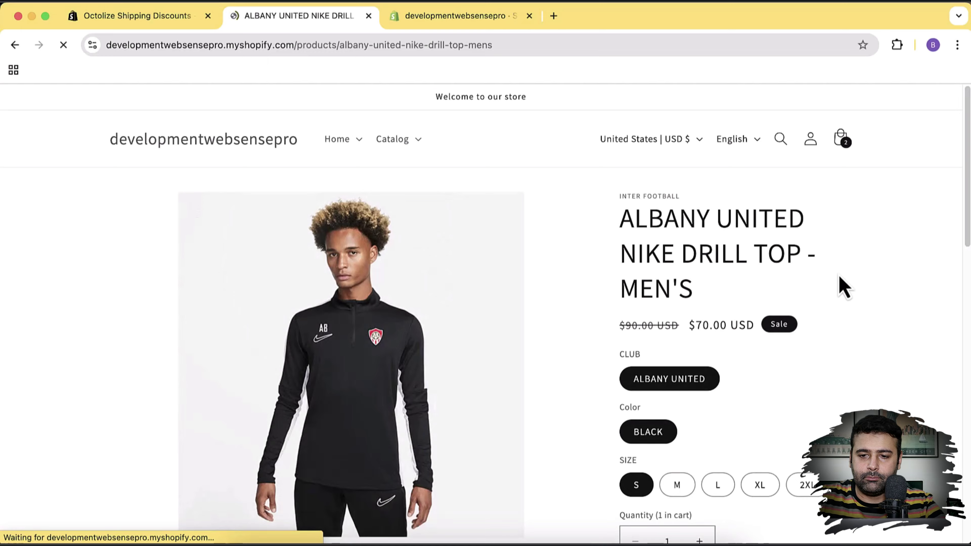
scroll(839, 283, down, 2)
scroll(839, 285, up, 2)
click(843, 144)
click(706, 315)
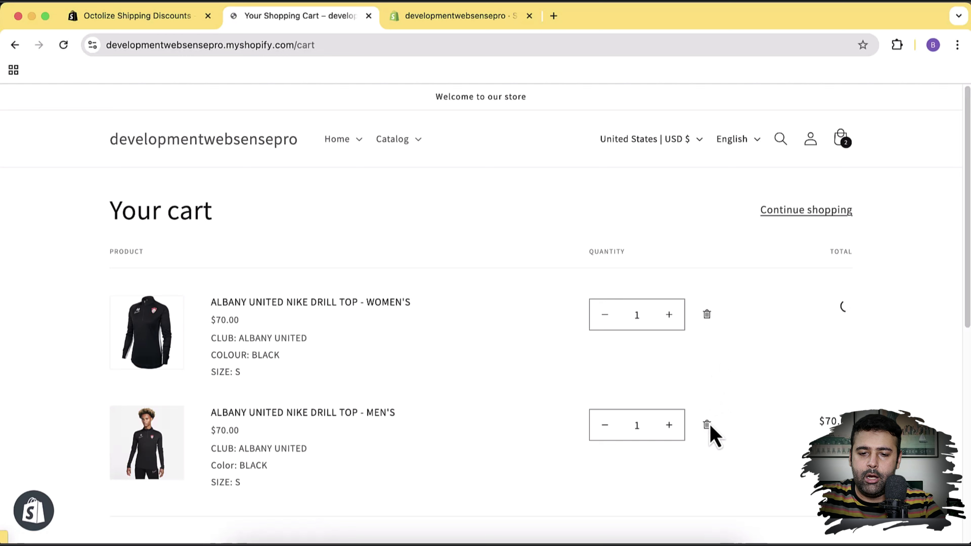
click(707, 315)
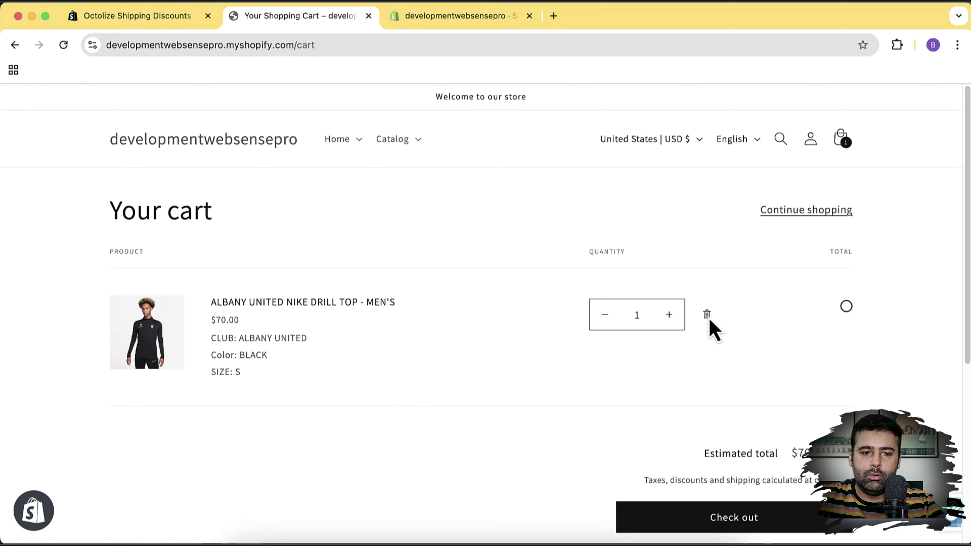
Add one men's Albany United Nike drill top in black, size S, to the cart and proceed to checkout.
click(189, 141)
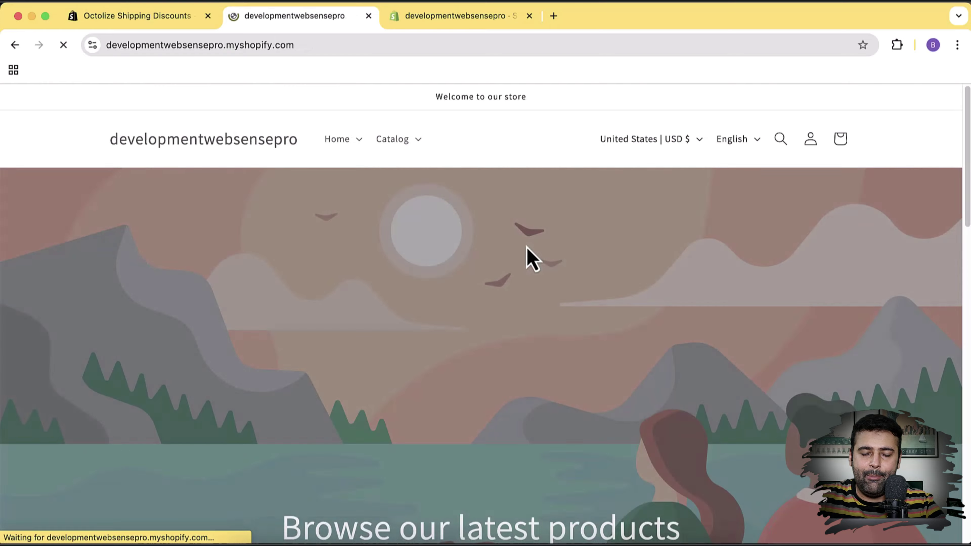
scroll(952, 180, down, 5)
scroll(952, 179, down, 6)
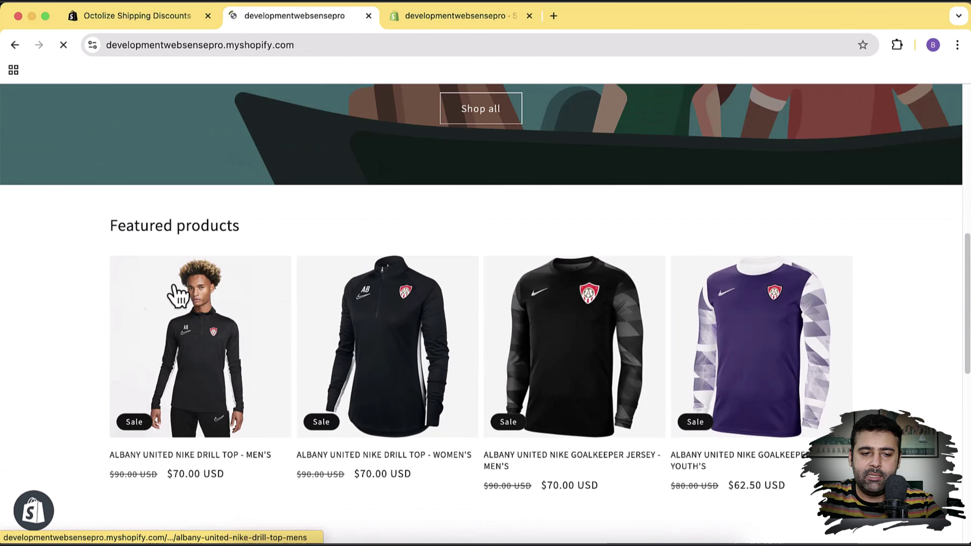
click(183, 343)
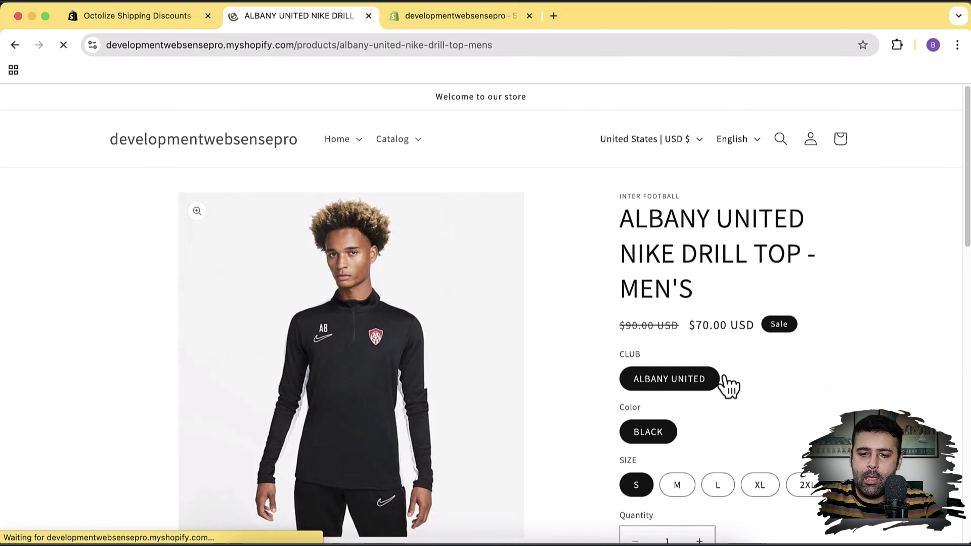
scroll(865, 231, down, 5)
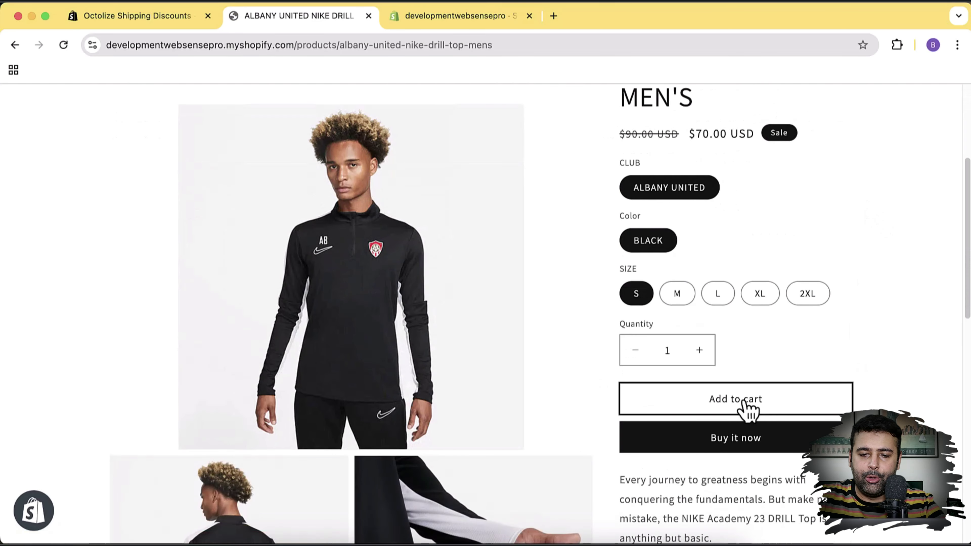
click(747, 407)
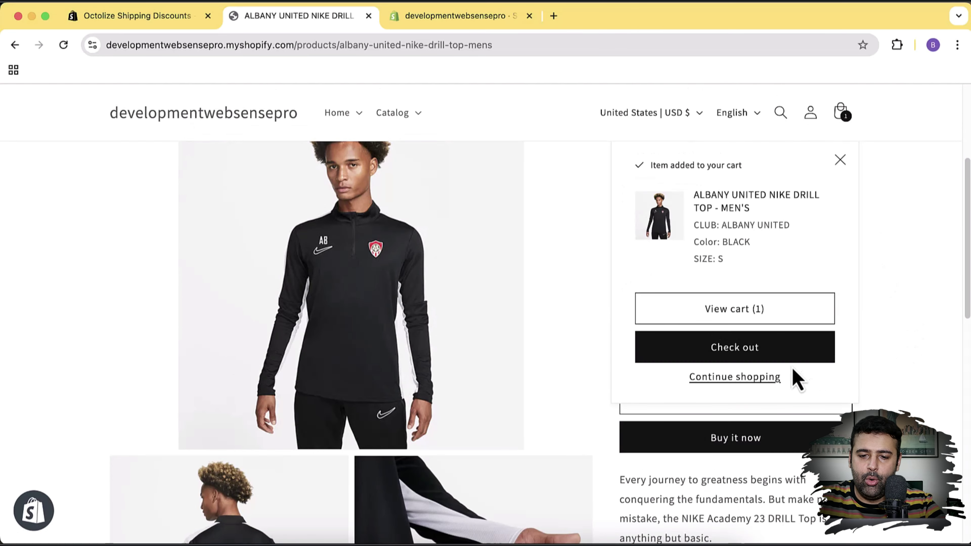
click(791, 358)
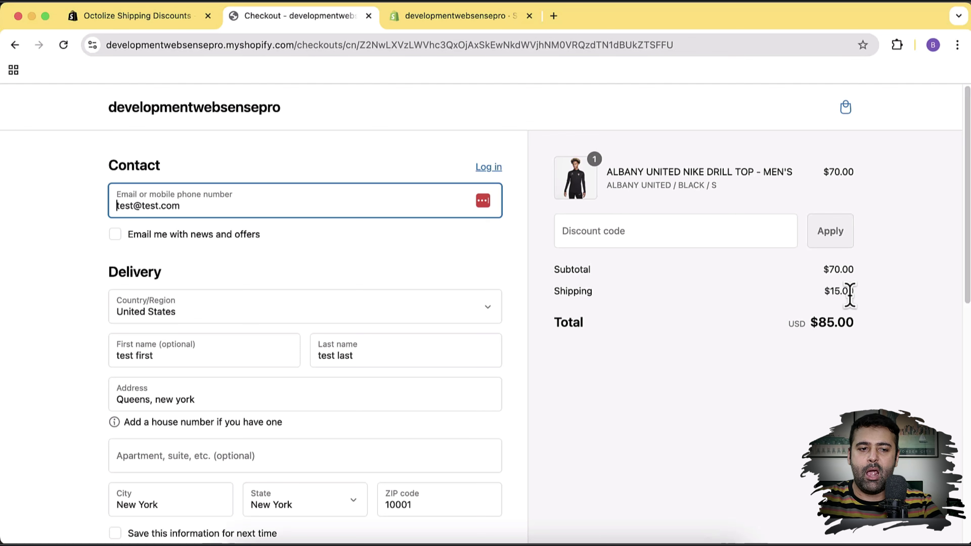
Add one women's Albany United Nike drill top in black, size S, and return to checkout to check the shipping charge.
click(252, 115)
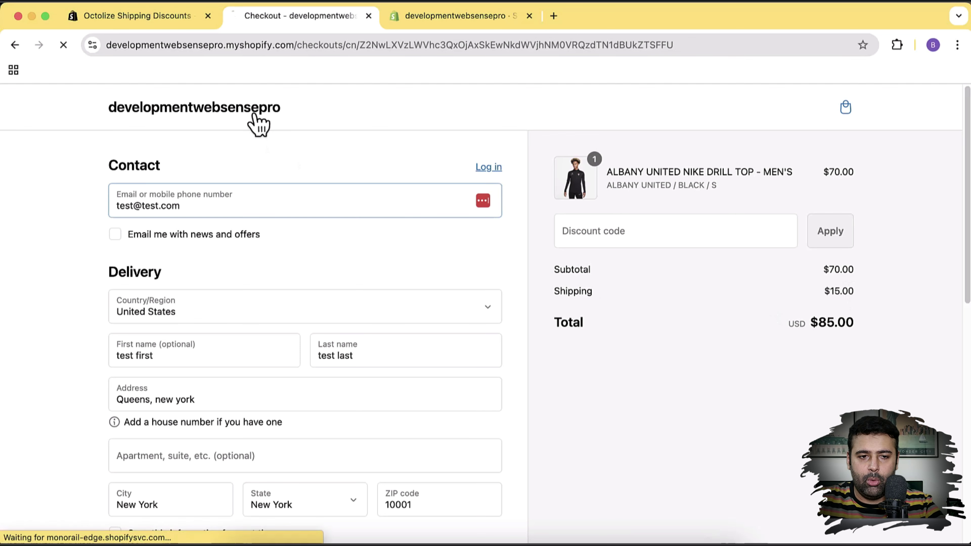
scroll(553, 167, down, 10)
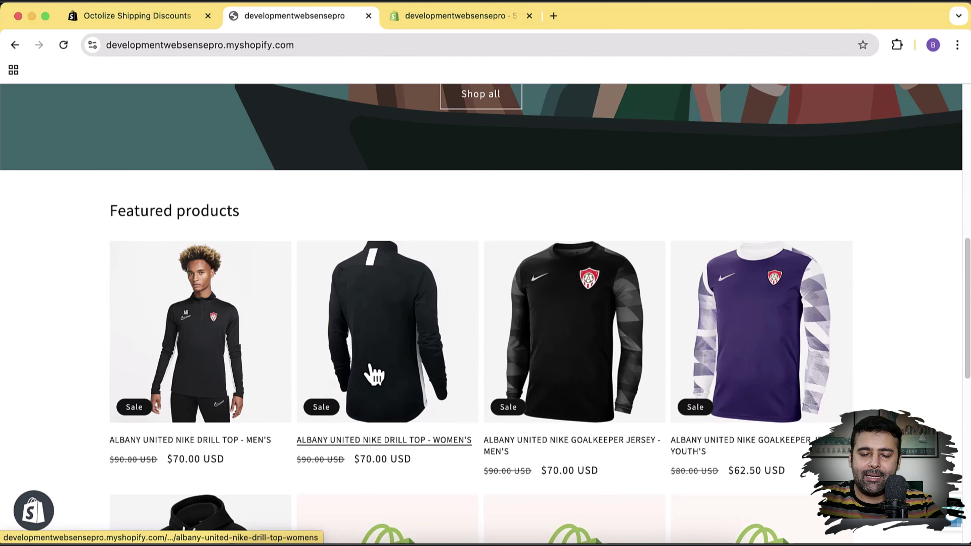
click(373, 375)
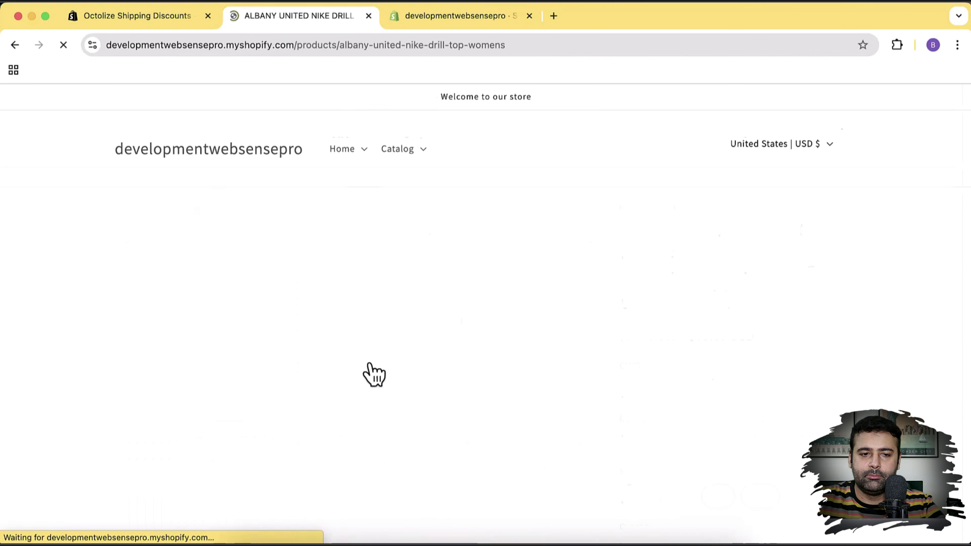
scroll(926, 262, down, 5)
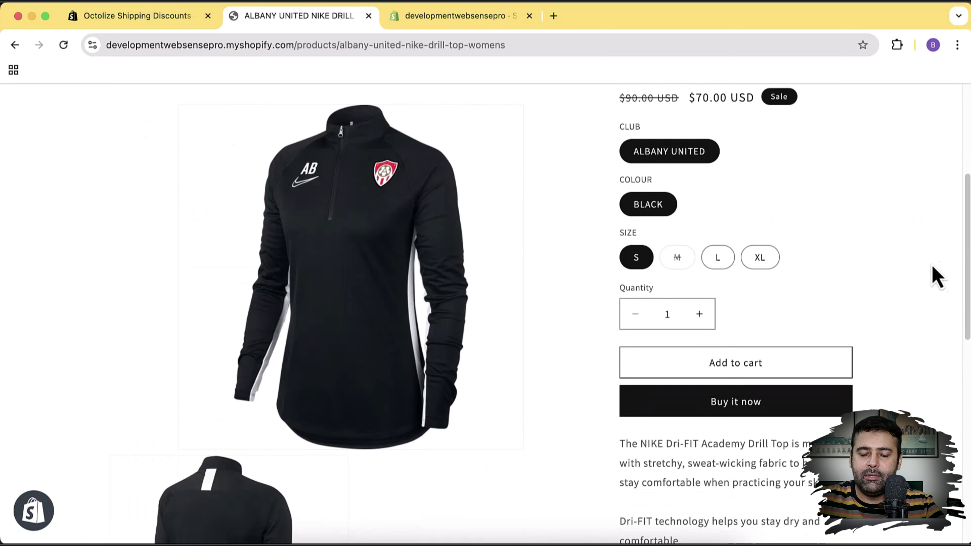
click(756, 357)
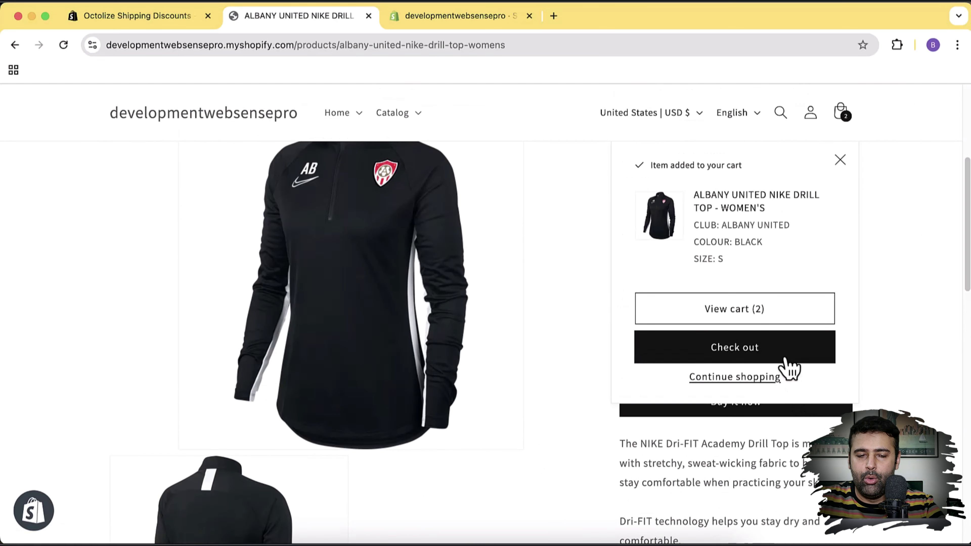
click(786, 360)
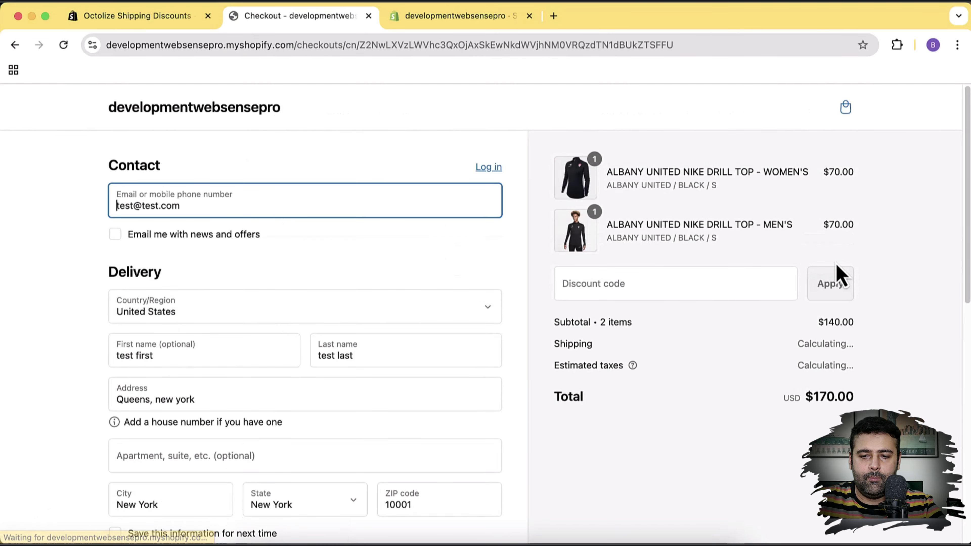
drag(819, 343, 858, 352)
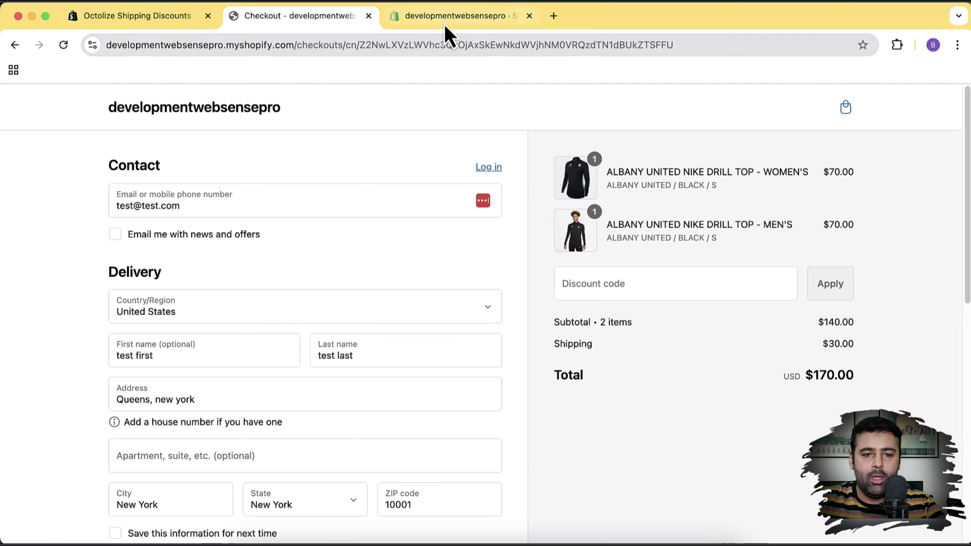
In the Shopify admin, start a new discount in the Shipping Discounts app and name it "Test shipping discount".
click(448, 17)
click(953, 147)
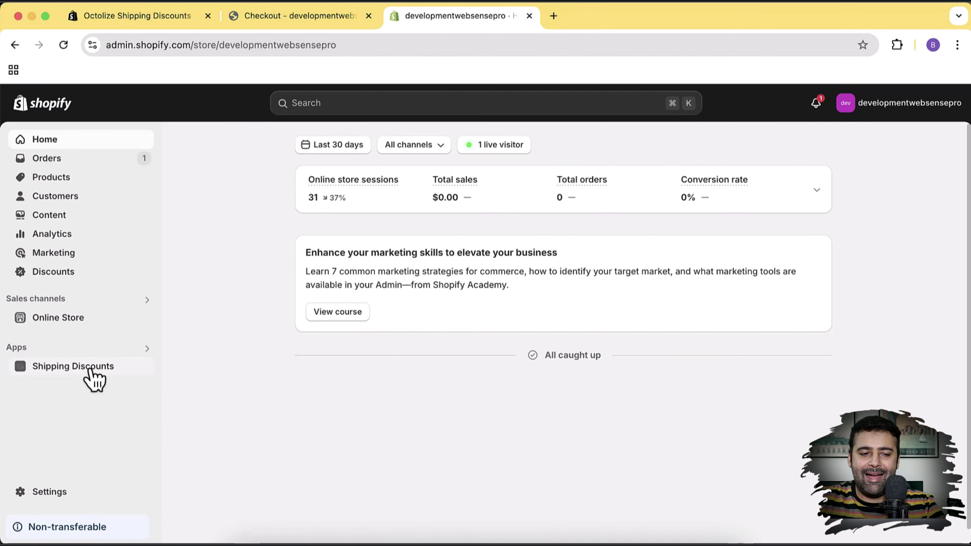
click(92, 370)
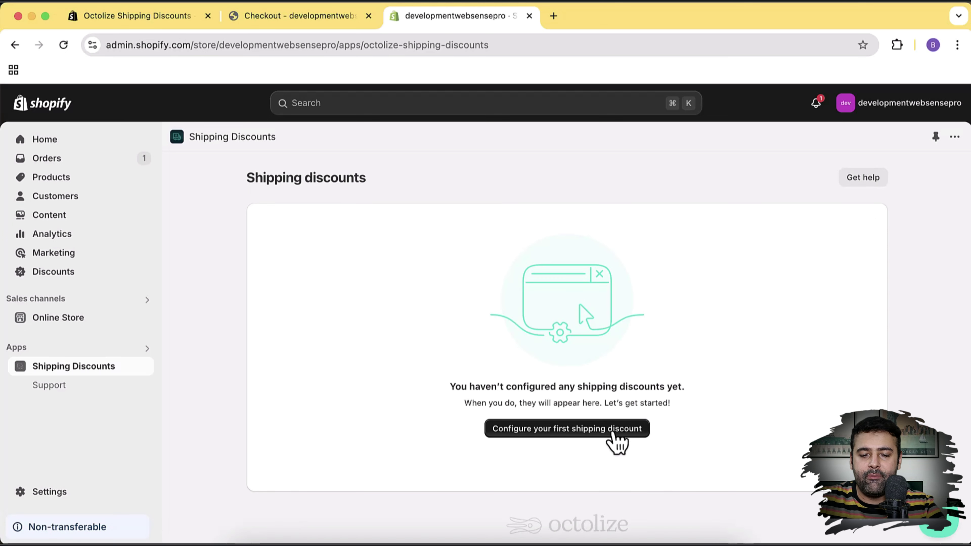
click(617, 440)
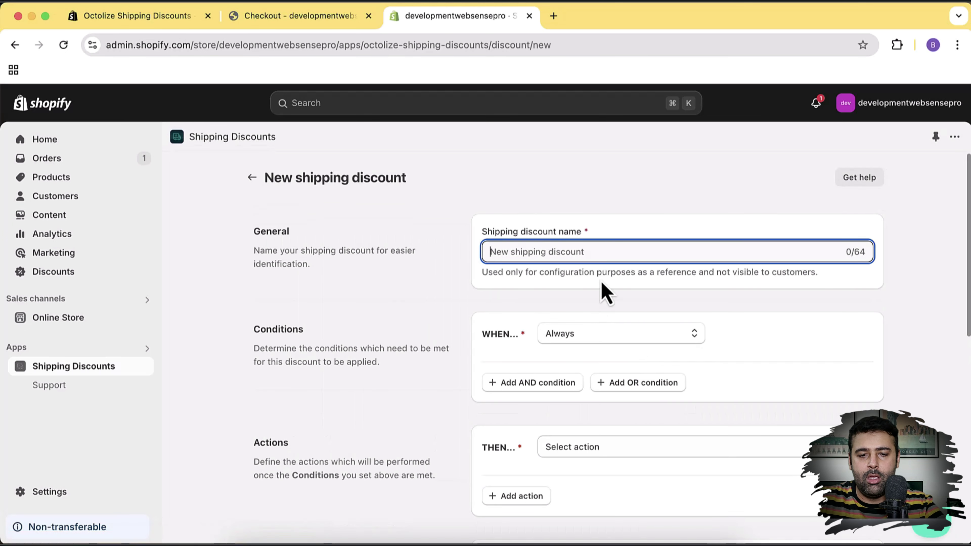
text(Test shipping discount)
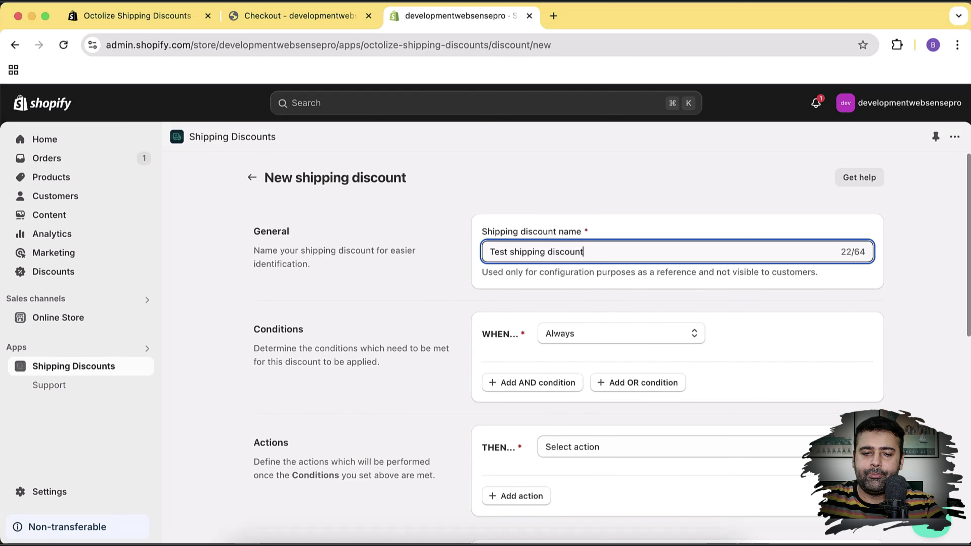
Look through the available discount conditions and choose Always for the test shipping discount.
scroll(716, 293, down, 1)
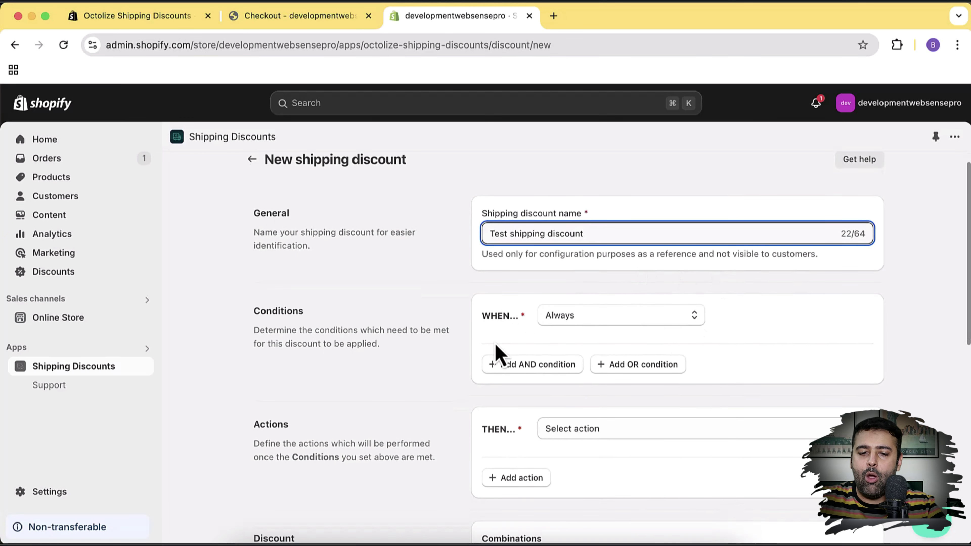
click(681, 316)
scroll(657, 421, down, 3)
scroll(646, 402, up, 1)
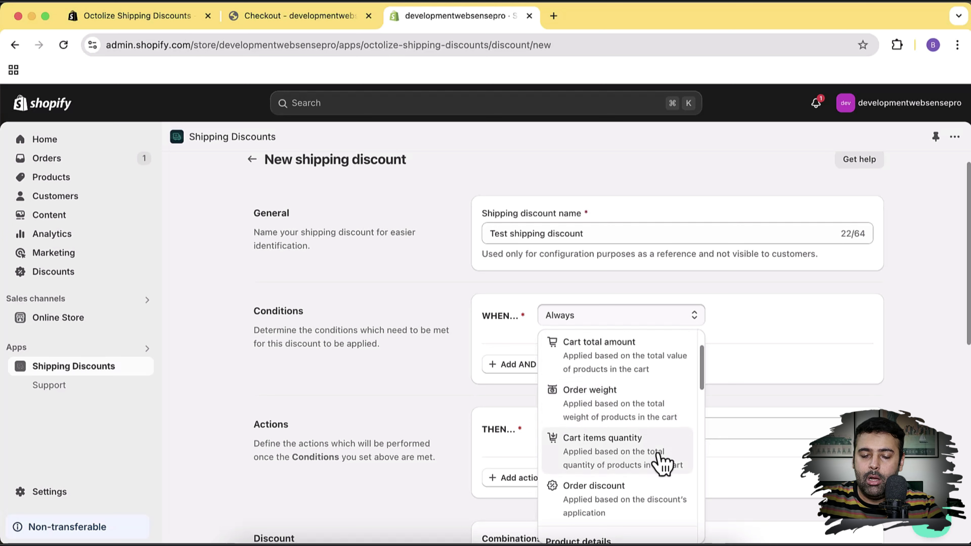
scroll(652, 415, down, 2)
scroll(654, 444, down, 10)
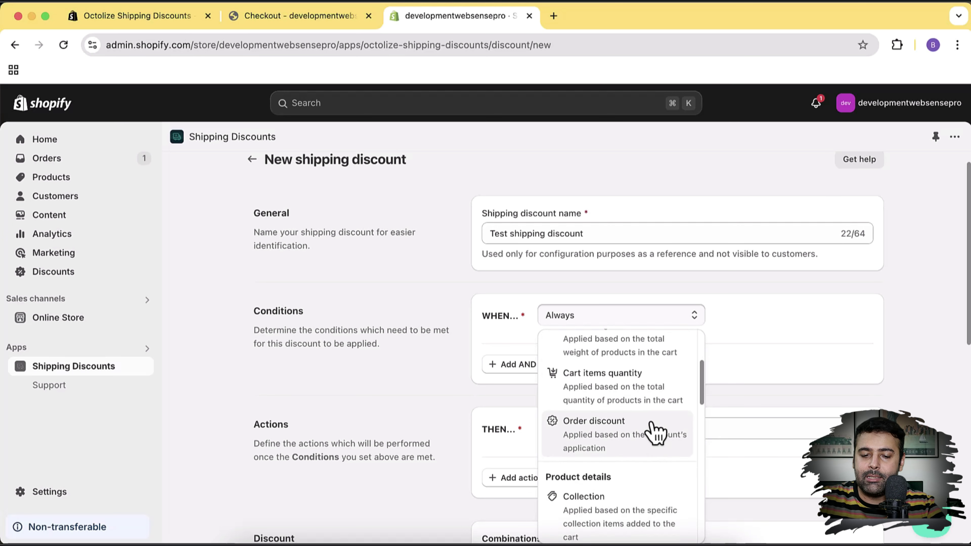
scroll(648, 452, up, 7)
scroll(647, 459, up, 6)
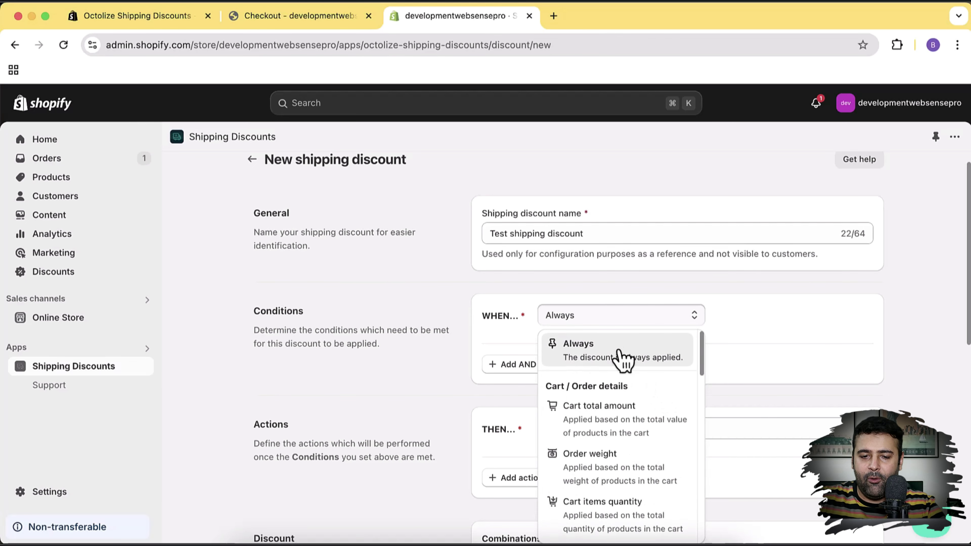
click(623, 360)
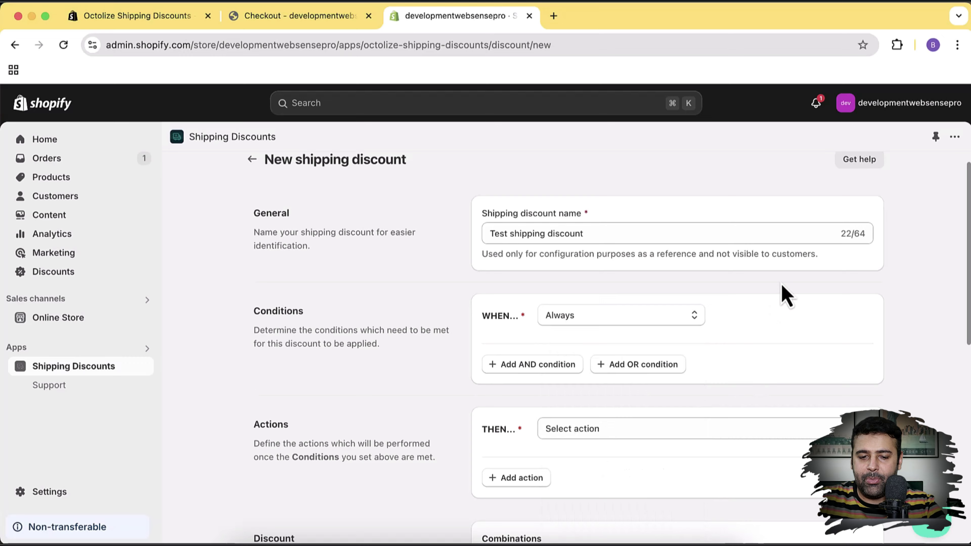
Set the action to apply the discount to all shipping methods as a custom shipping rate of $15.
scroll(783, 295, down, 3)
click(660, 339)
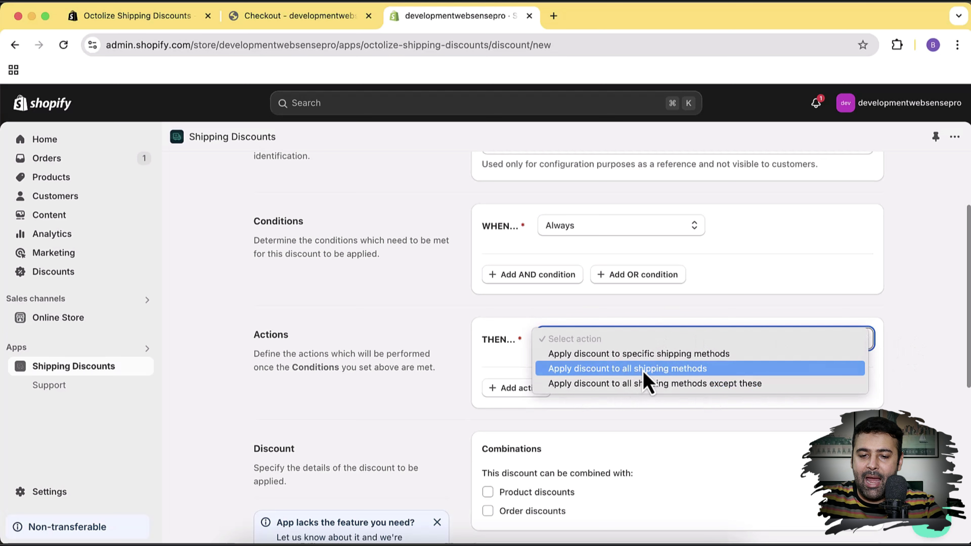
click(673, 369)
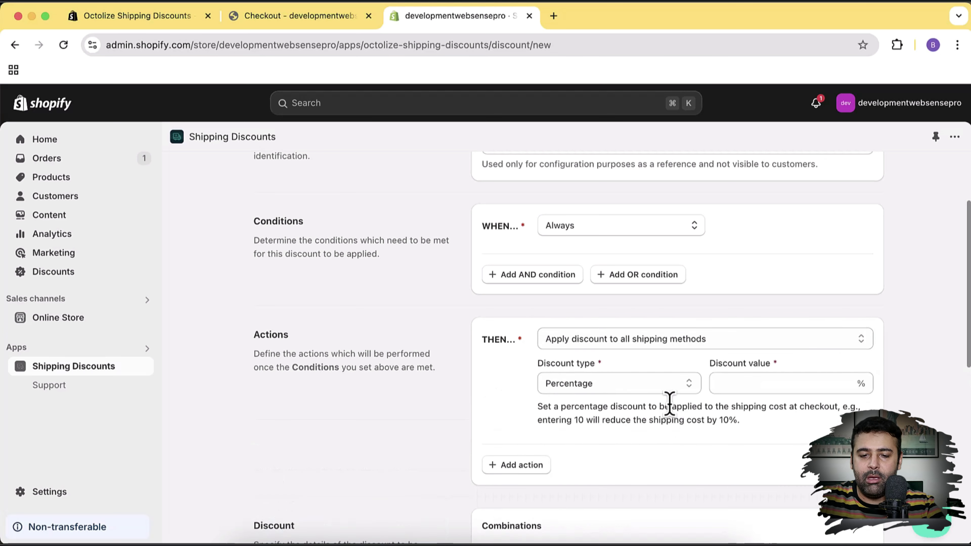
click(688, 388)
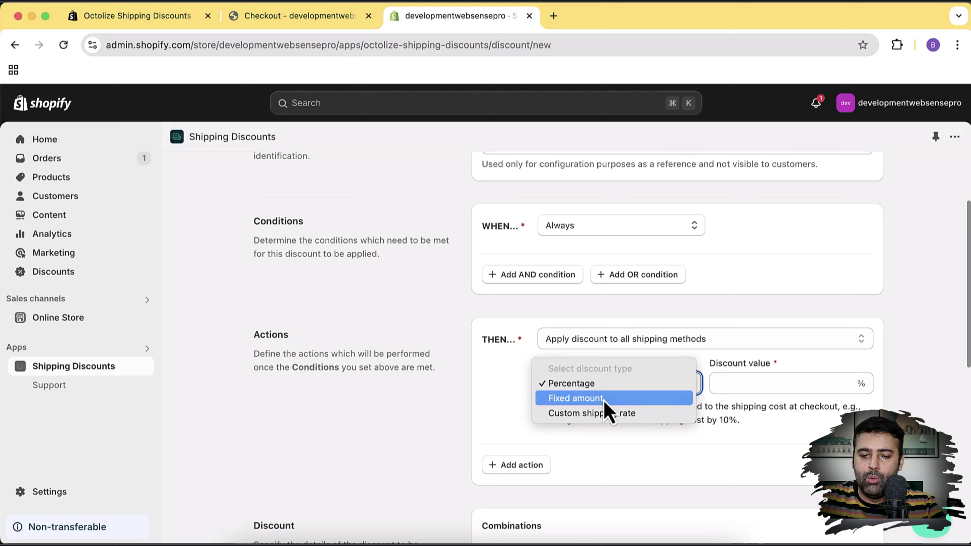
click(622, 414)
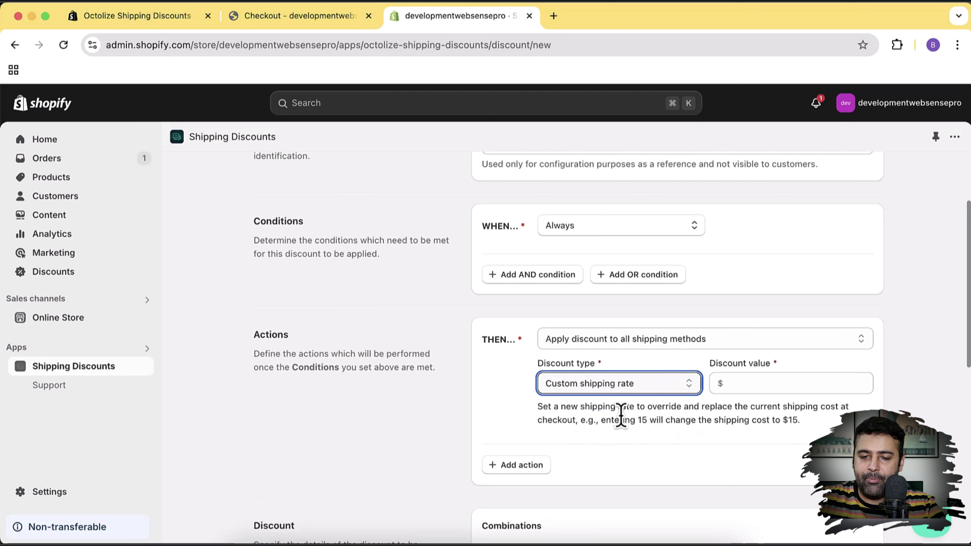
click(763, 385)
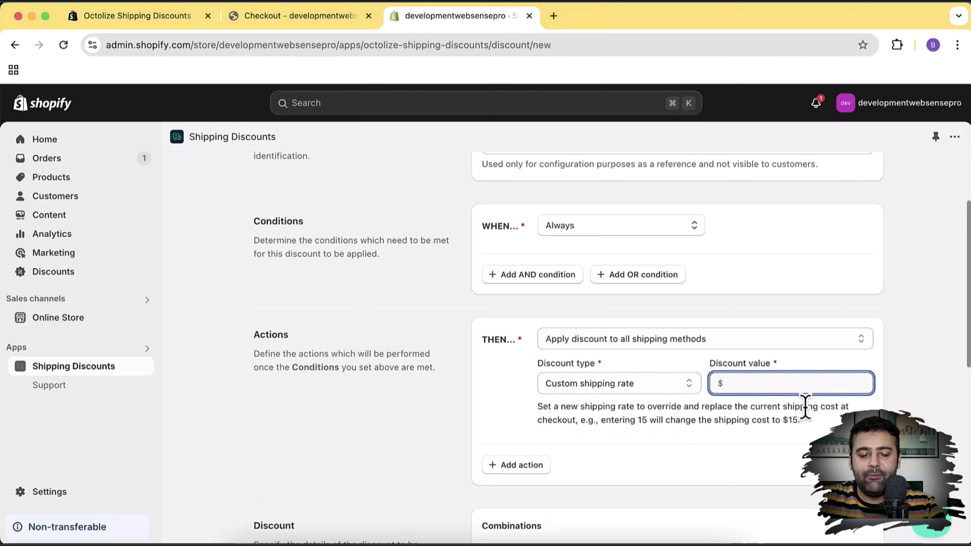
click(897, 336)
Review the discount's combinations, active dates and applied-discount message, leaving them at their defaults, and save the shipping discount.
scroll(899, 289, down, 1)
scroll(897, 275, down, 8)
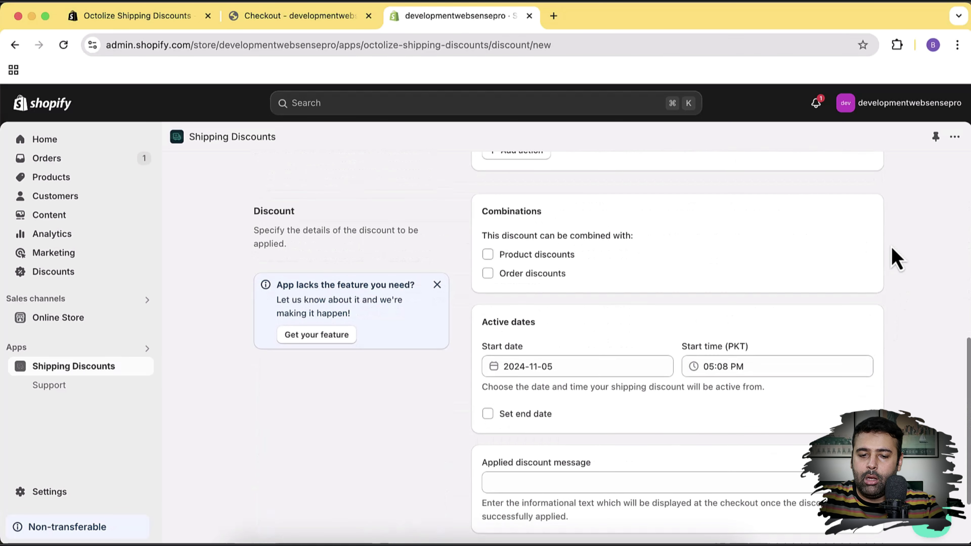
scroll(650, 310, up, 2)
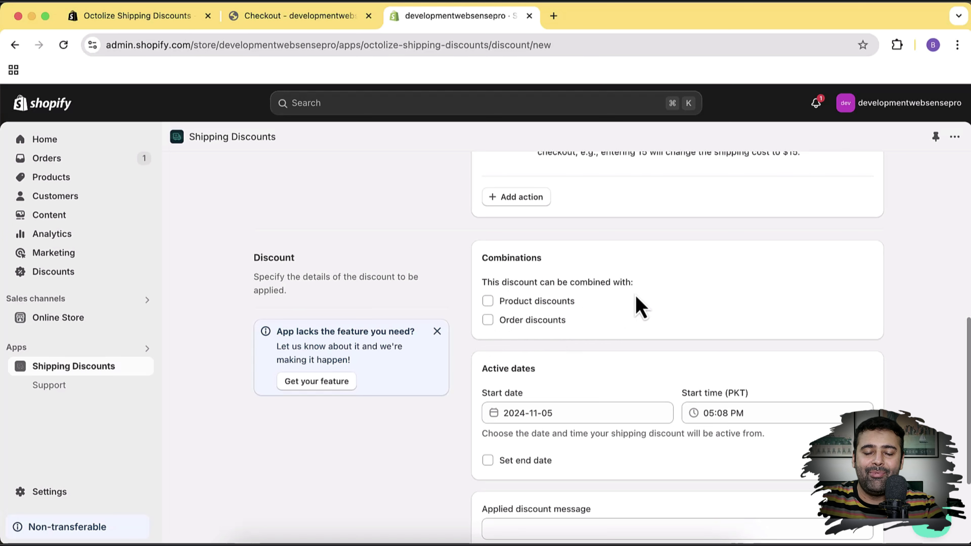
scroll(700, 316, up, 3)
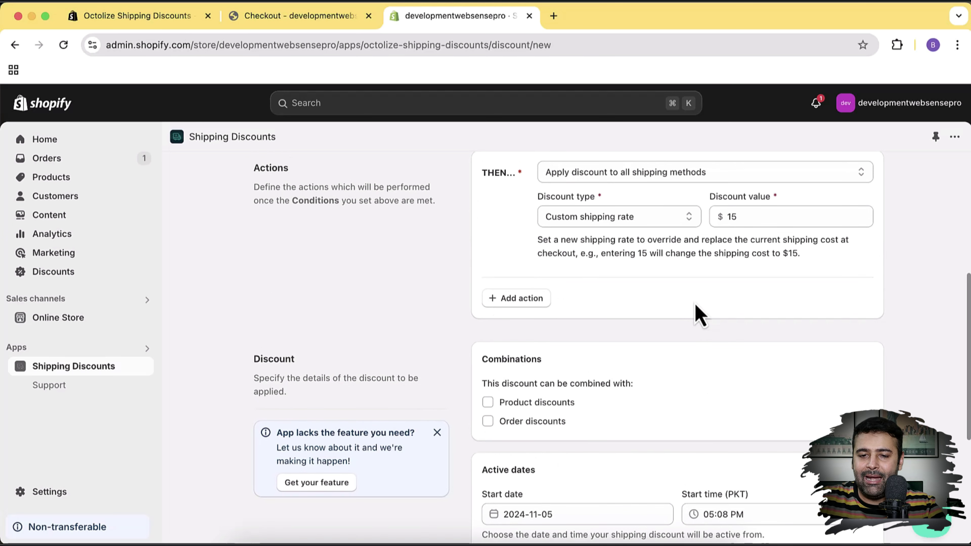
scroll(759, 291, down, 6)
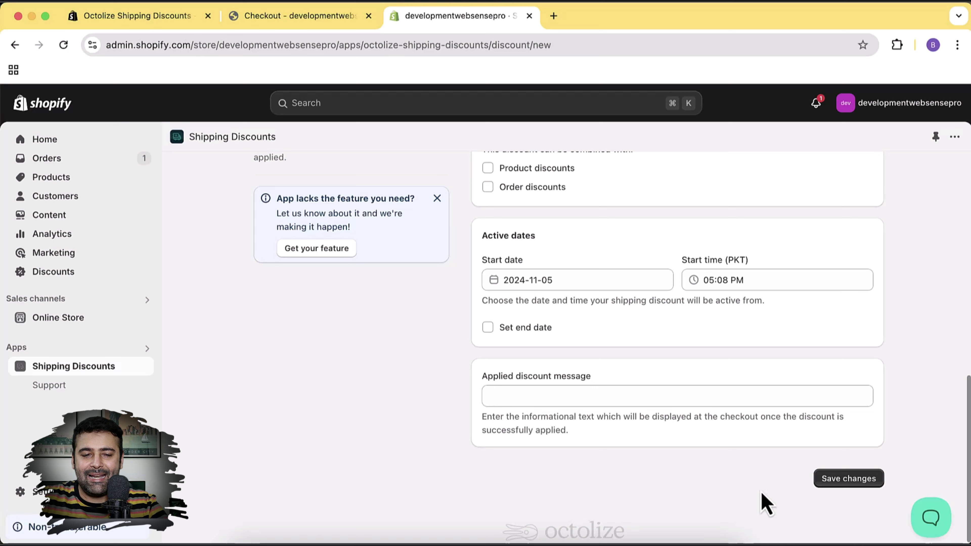
click(840, 485)
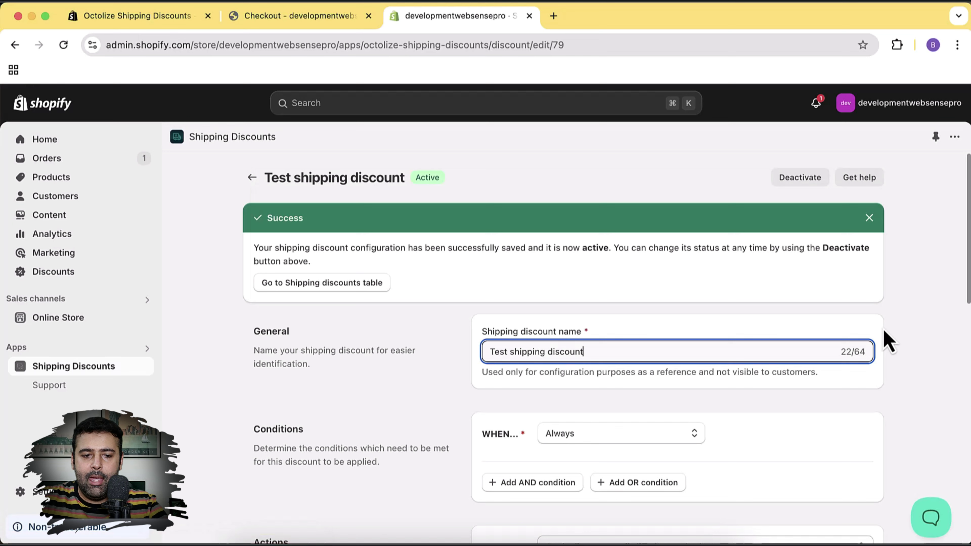
Switch to the storefront checkout and reload it to check how the discount affects the shipping charge.
click(302, 15)
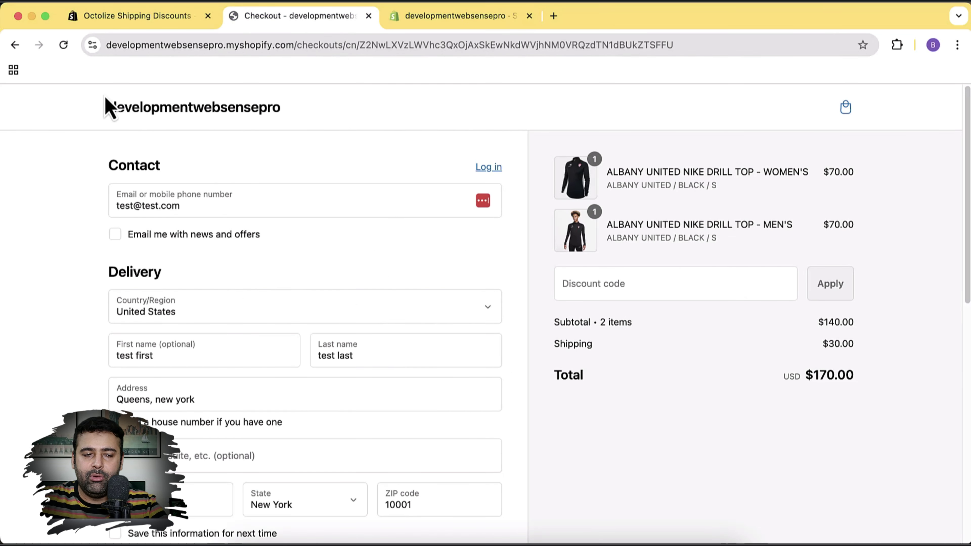
click(63, 45)
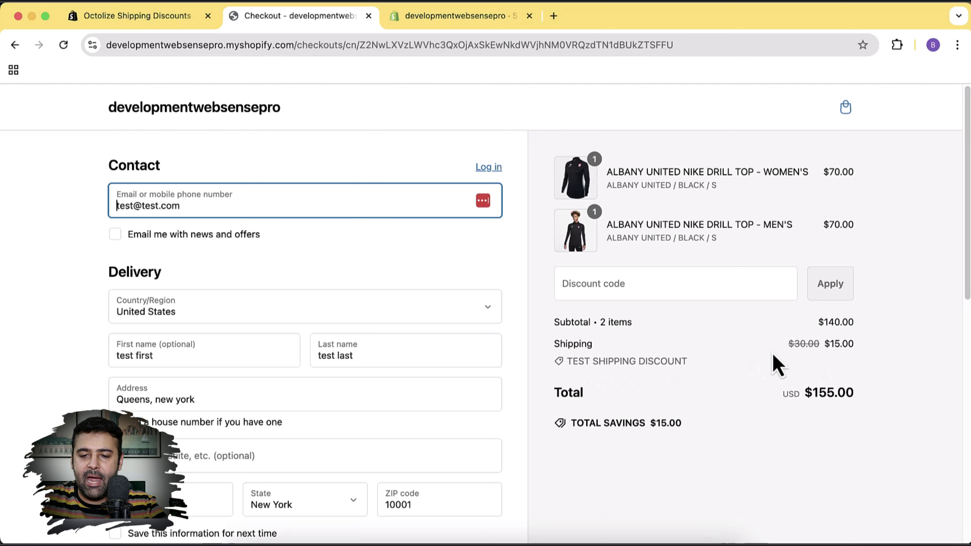
drag(789, 340, 859, 352)
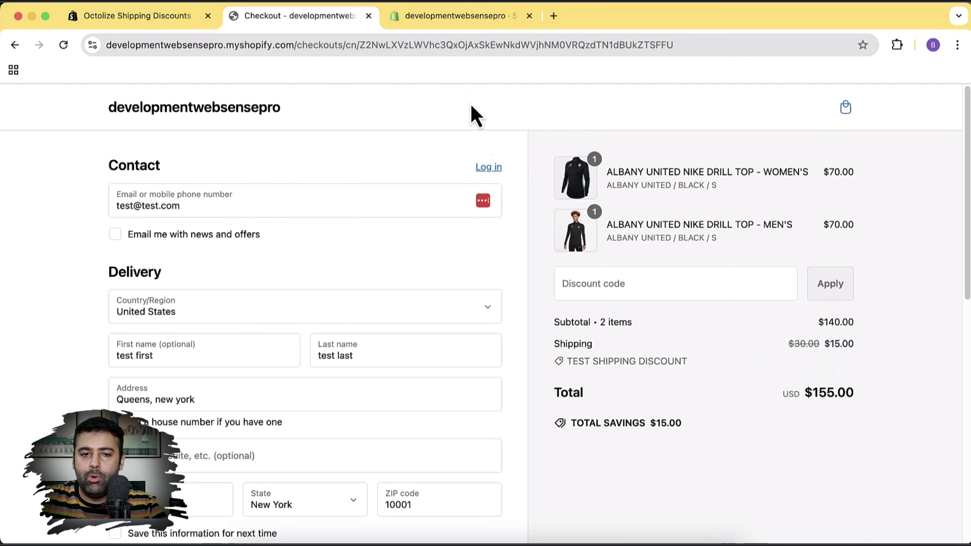
click(453, 16)
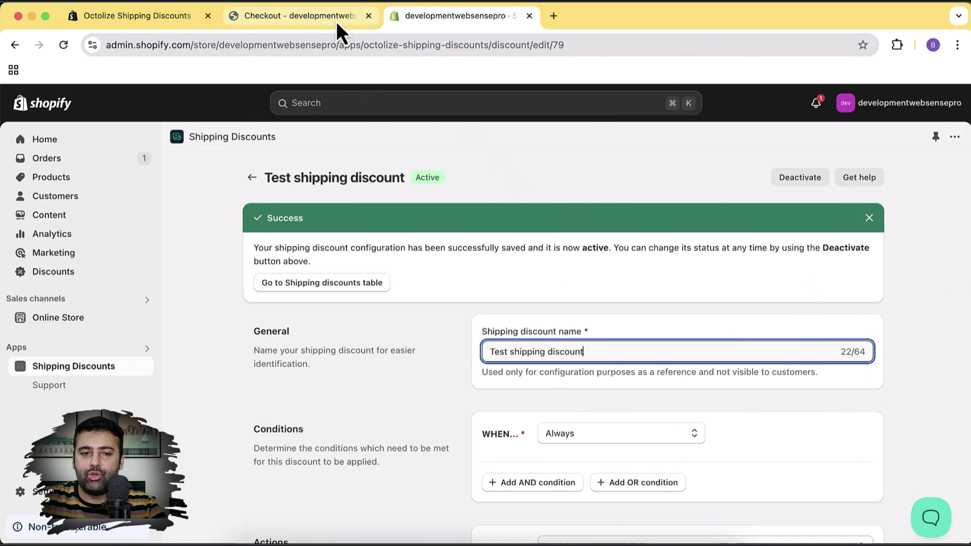
click(340, 31)
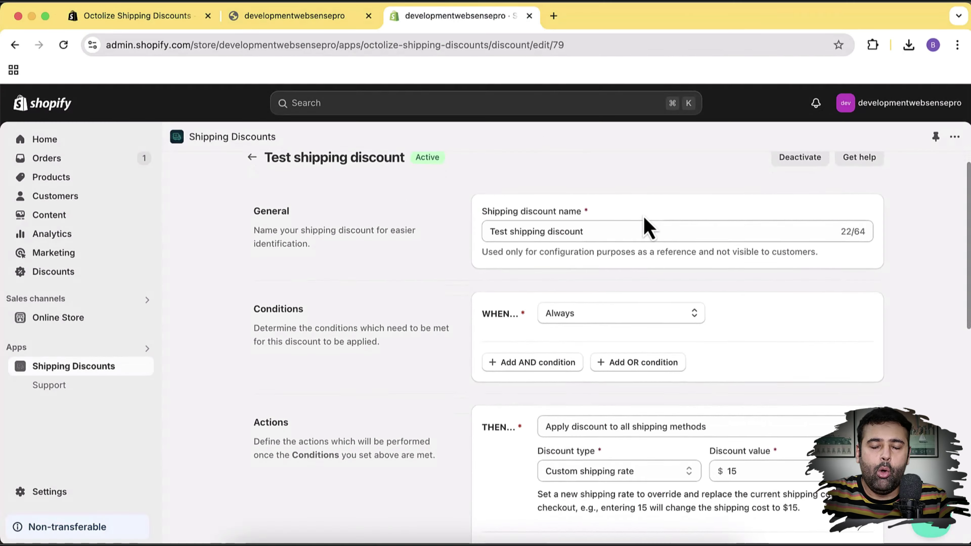
In the Shopify admin, open the store's location settings to examine the warehouse locations, and close the settings.
scroll(649, 228, down, 1)
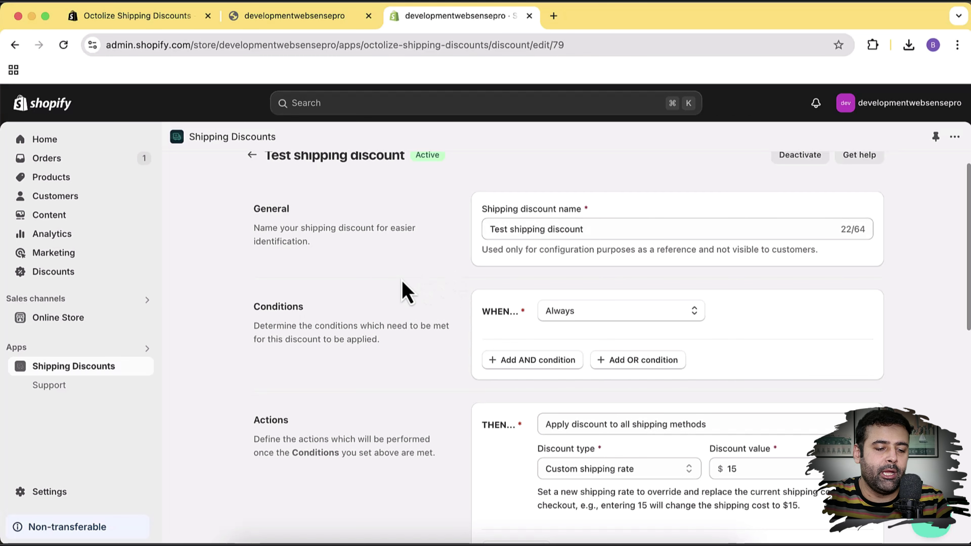
click(91, 499)
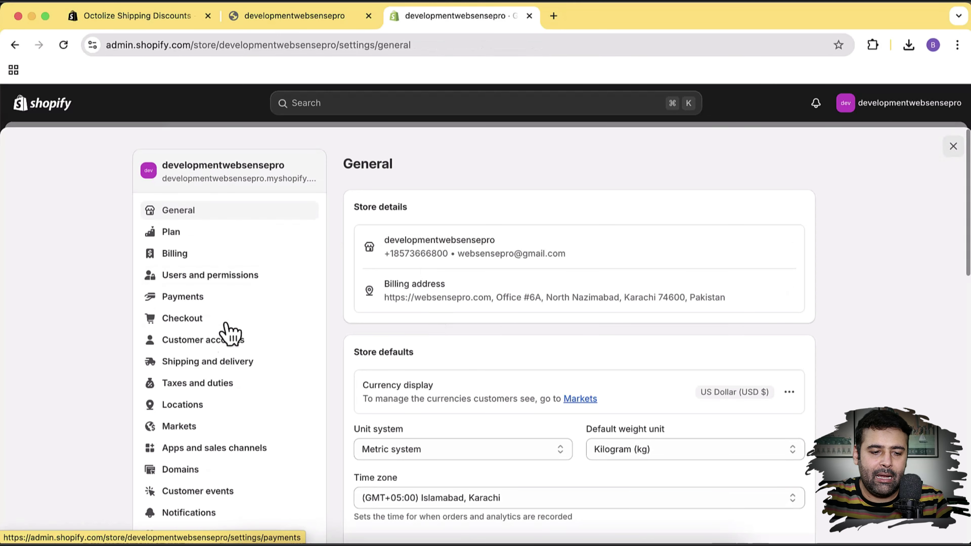
click(237, 406)
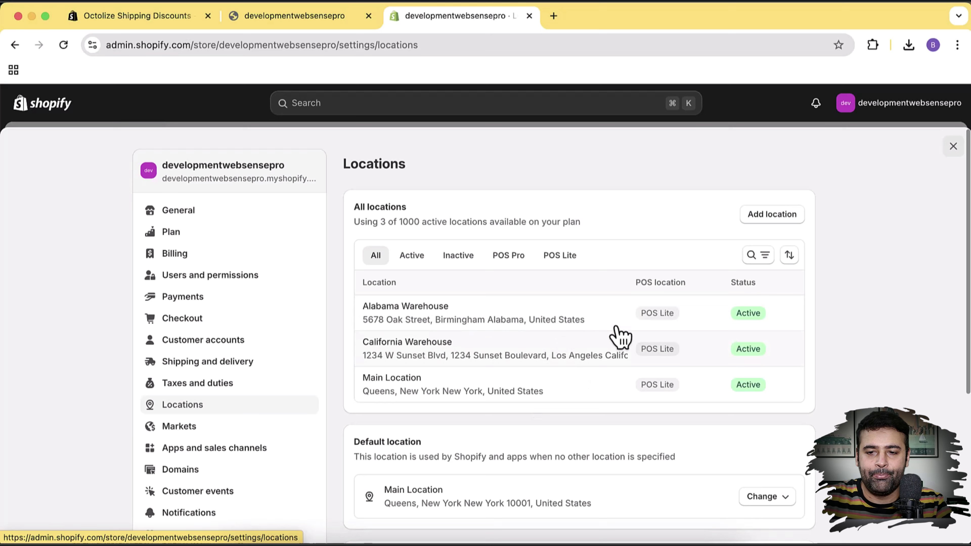
click(953, 147)
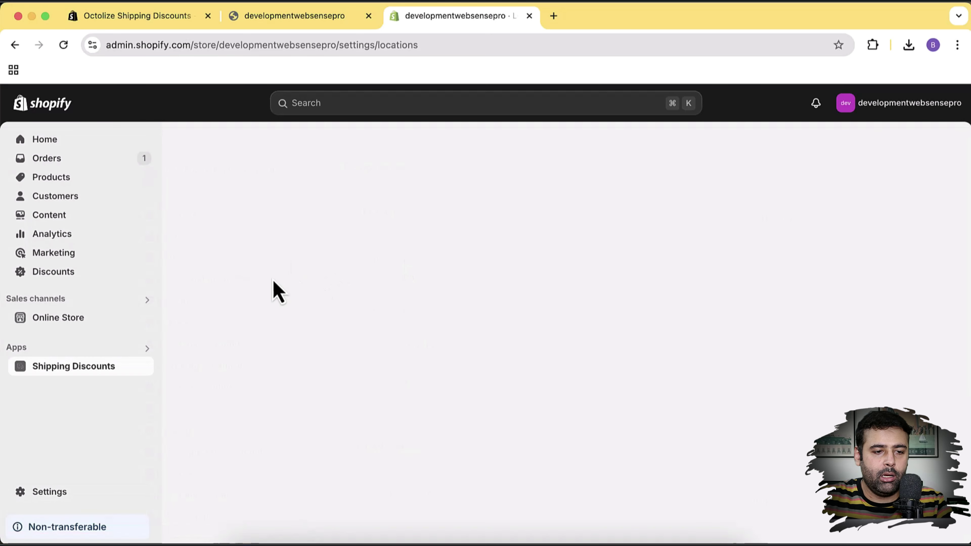
Start a new product in the Shopify admin and title it "Female Dress".
click(65, 179)
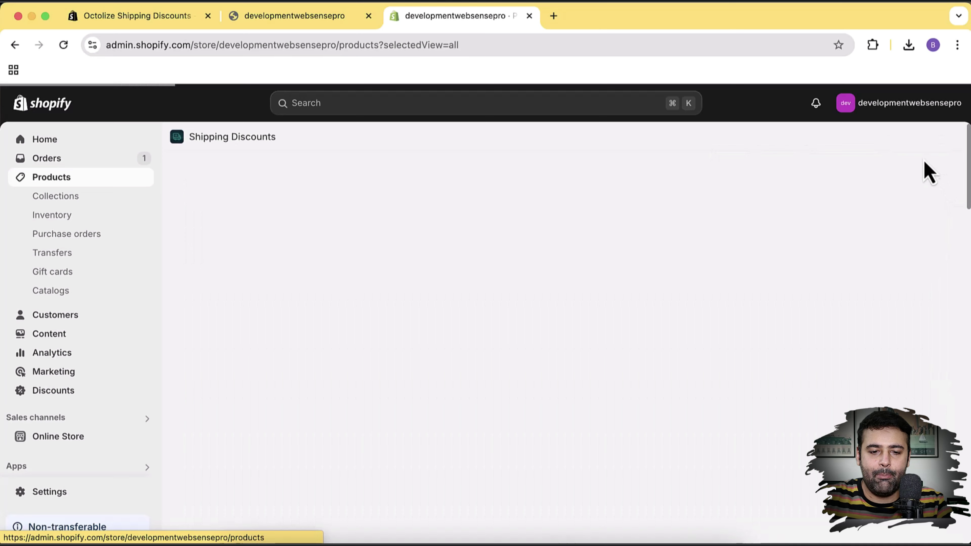
click(114, 181)
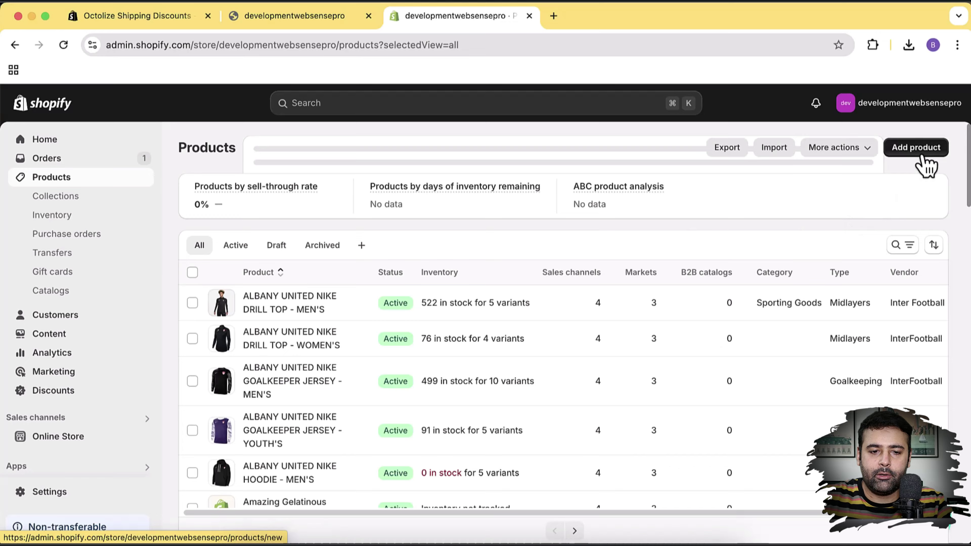
click(926, 164)
click(388, 216)
text(Female Dress)
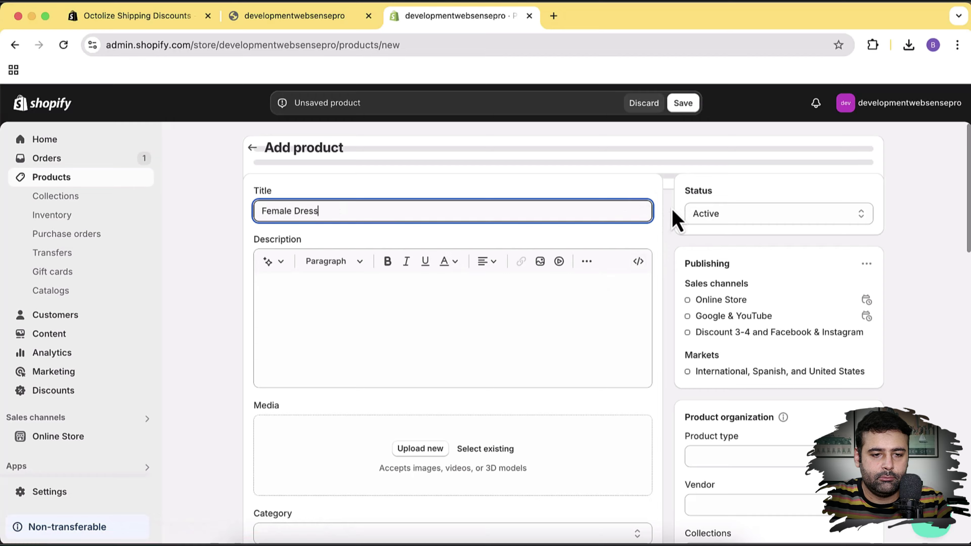
Upload dress-1.png from the AI For Ecommerce folder as the product's media and set its price to $50.
scroll(670, 226, down, 5)
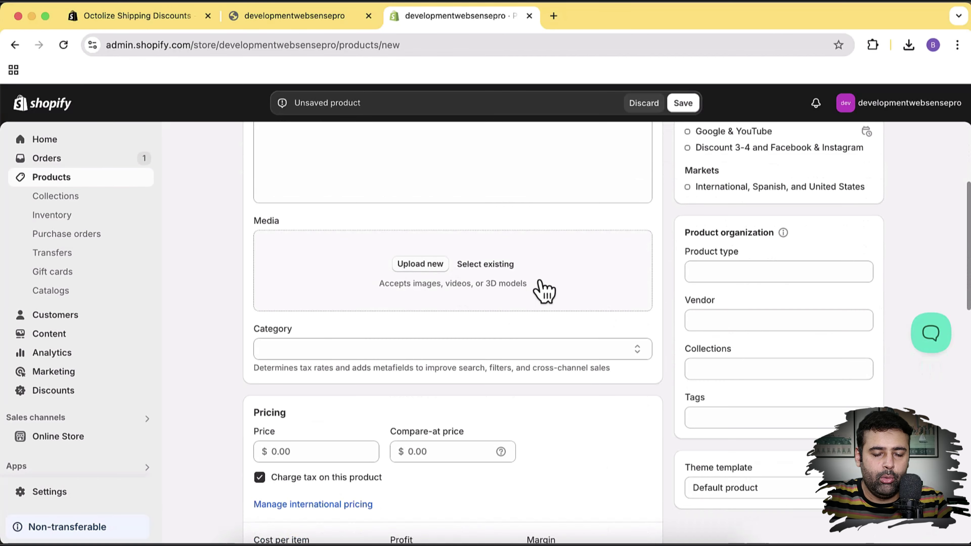
click(544, 293)
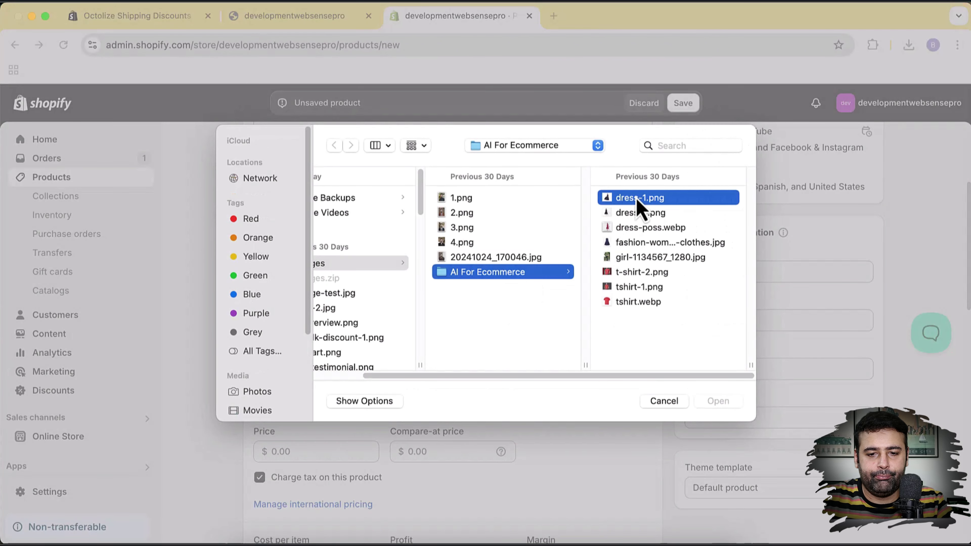
click(602, 197)
click(708, 398)
scroll(650, 260, down, 2)
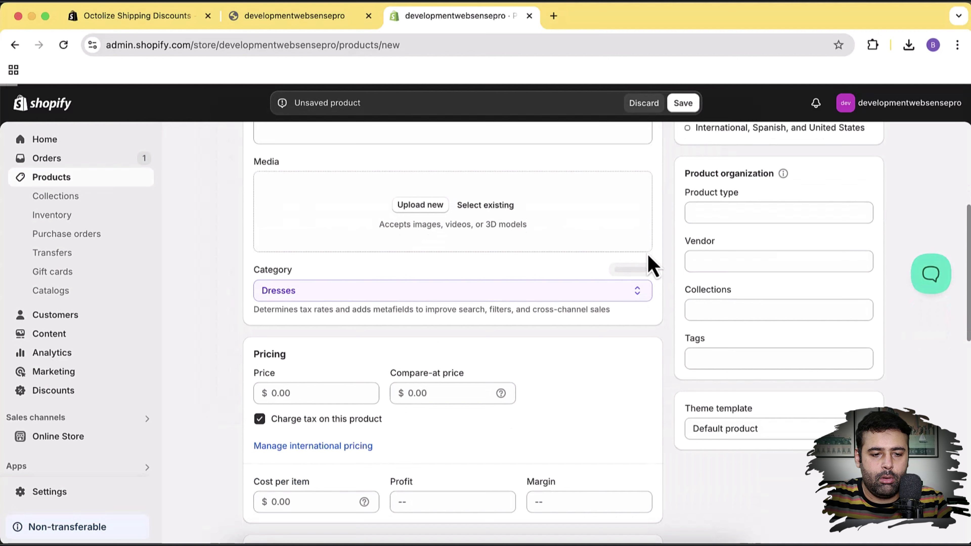
click(297, 437)
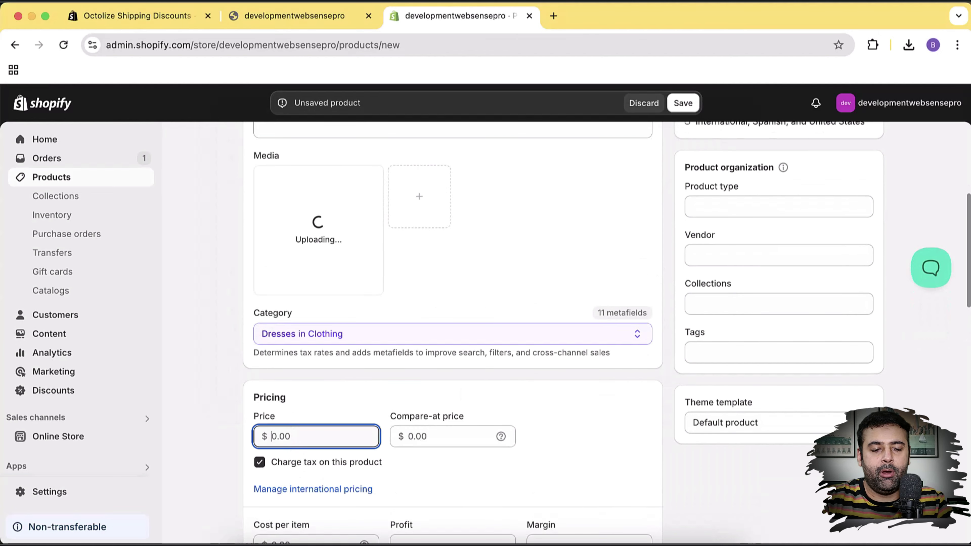
Set the Female Dress product's inventory quantity at the Alabama Warehouse to 5.
scroll(650, 272, down, 6)
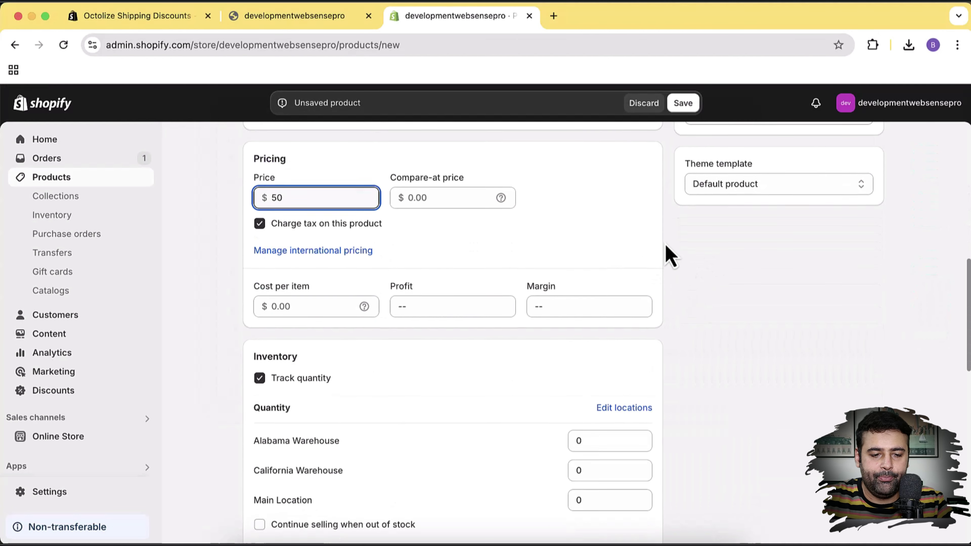
scroll(667, 249, down, 4)
scroll(616, 306, up, 1)
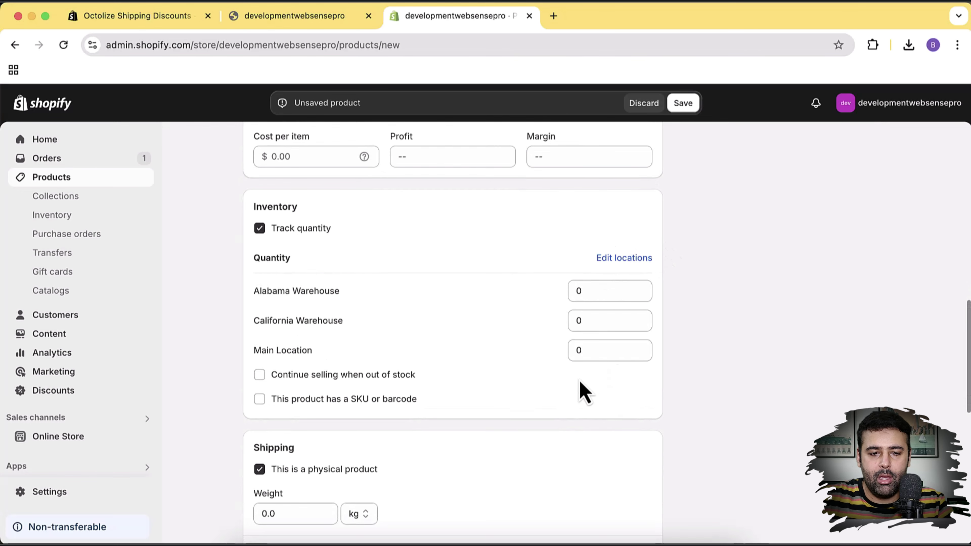
click(576, 292)
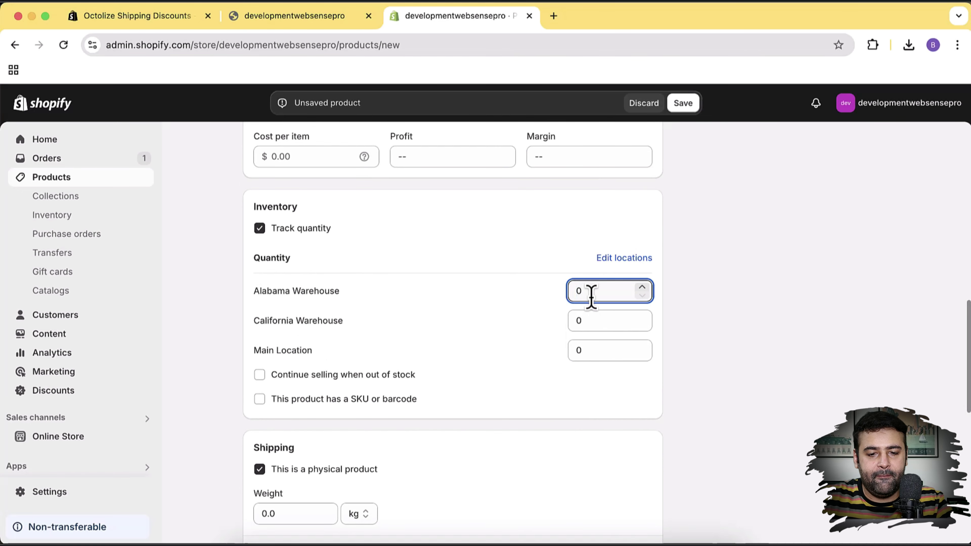
text(5)
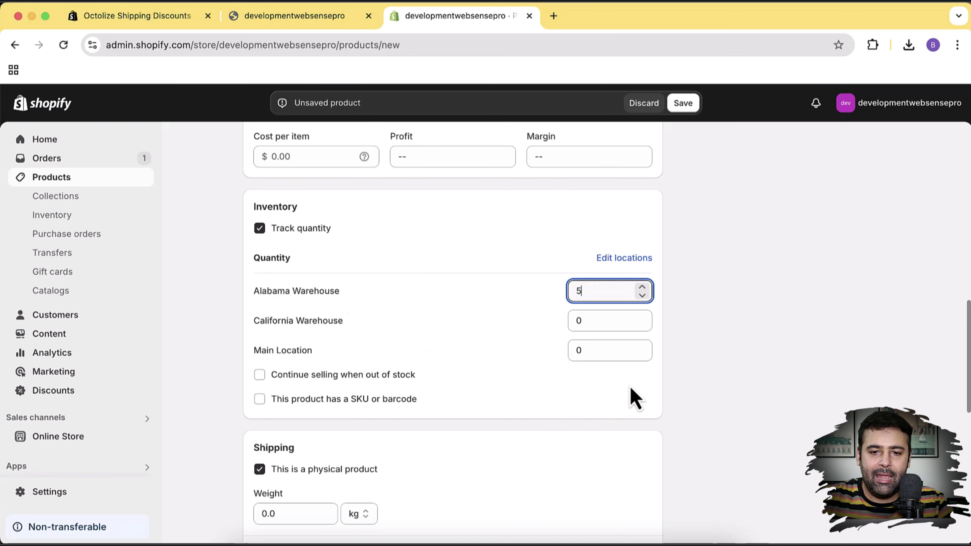
Save the Female Dress product once its image upload has finished, cancelling any save that would interrupt the upload.
click(686, 113)
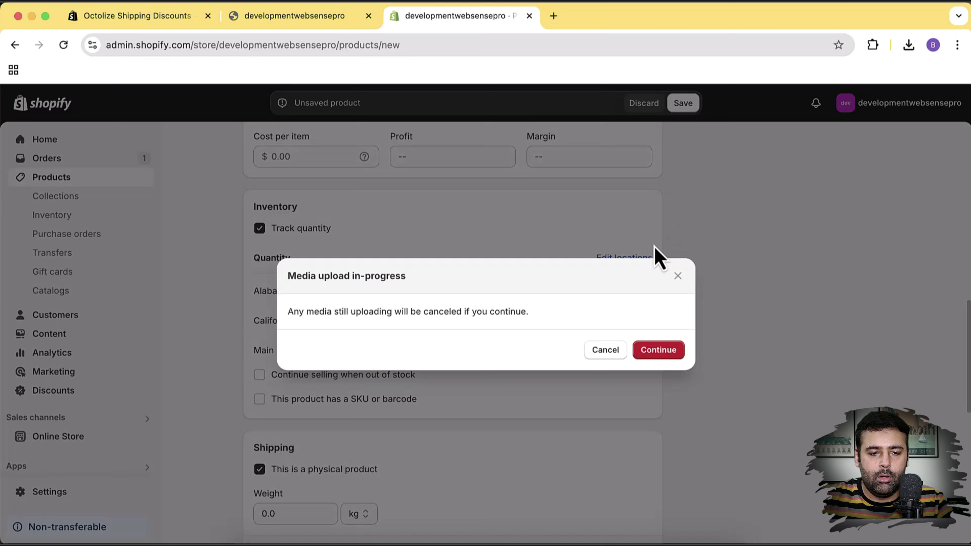
click(598, 351)
scroll(650, 312, up, 10)
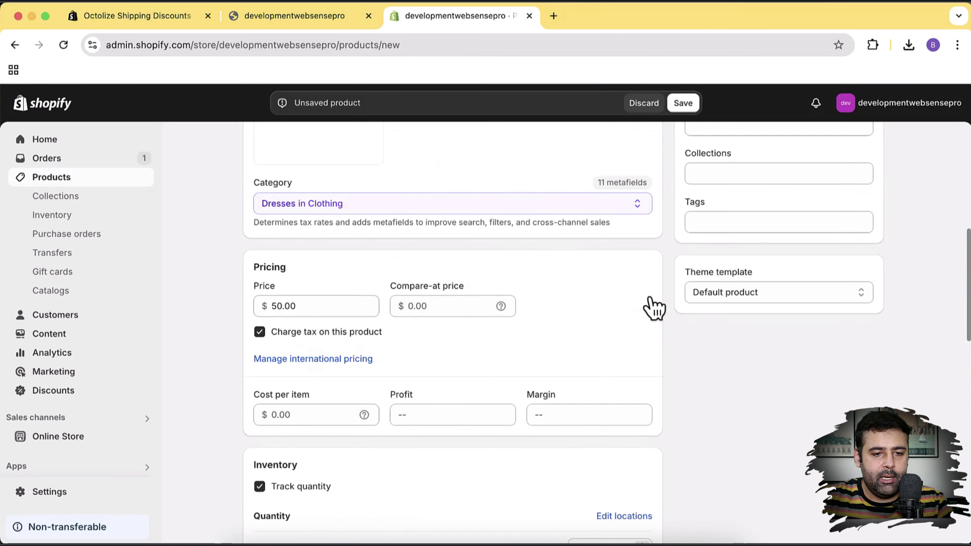
scroll(539, 329, up, 3)
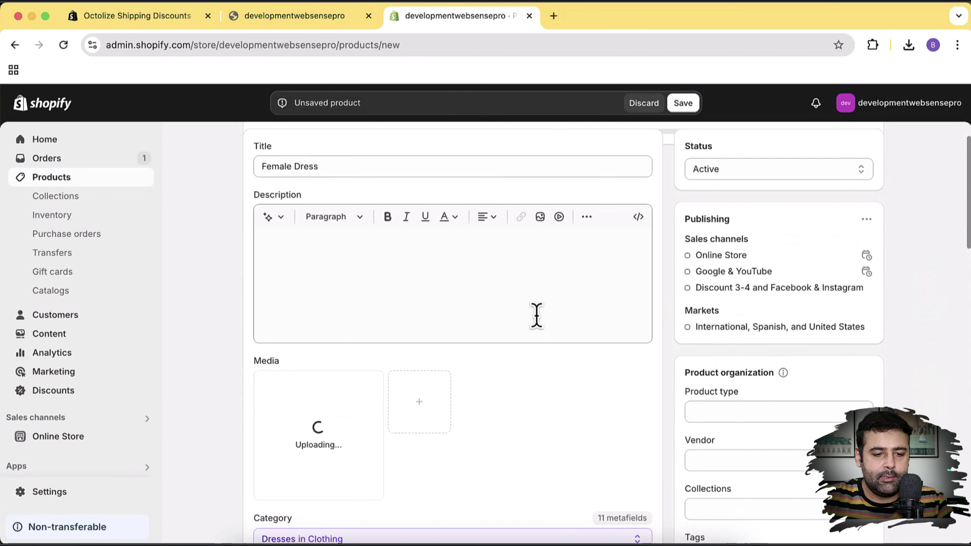
scroll(546, 283, down, 6)
scroll(549, 279, up, 5)
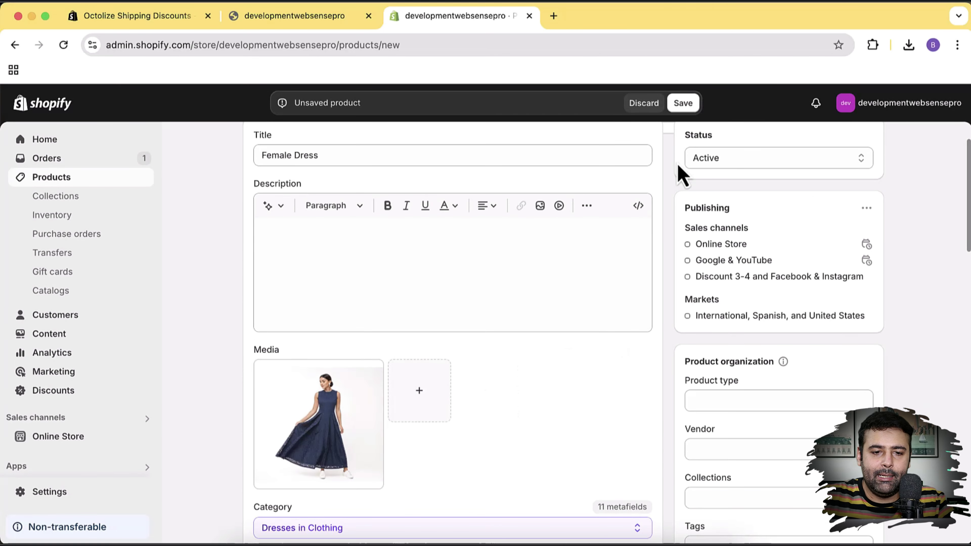
click(683, 103)
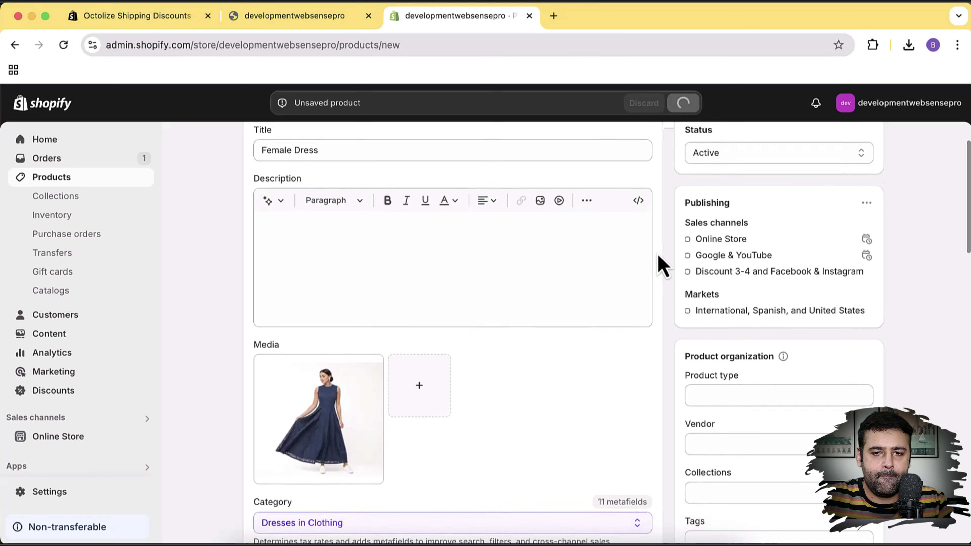
Examine the saved Female Dress product's inventory quantities at the Alabama Warehouse and California Warehouse.
scroll(662, 266, down, 12)
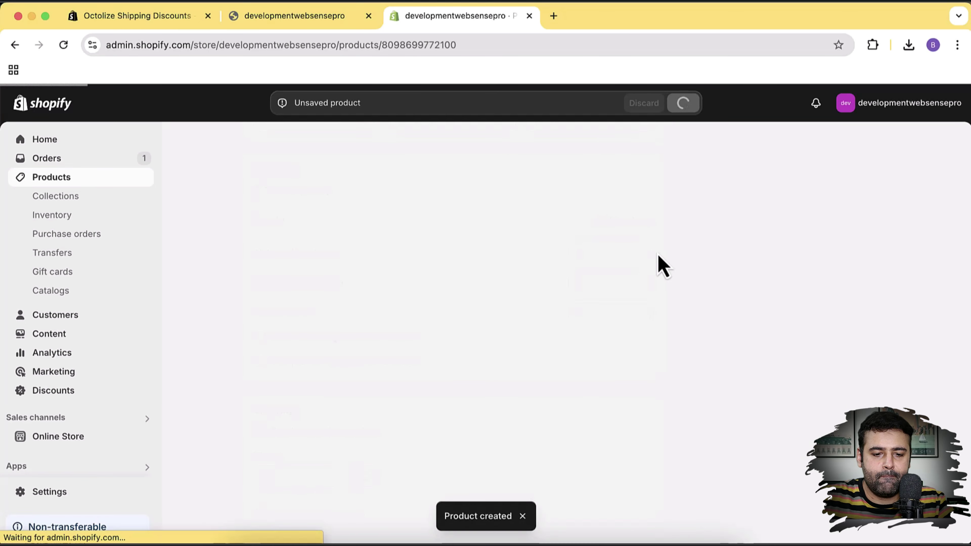
scroll(654, 275, down, 3)
scroll(666, 245, down, 10)
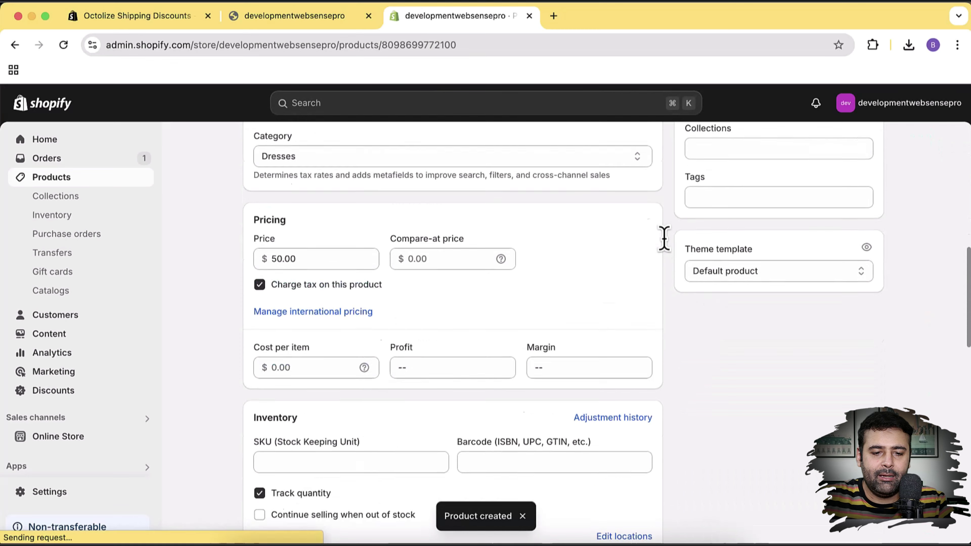
scroll(667, 247, down, 3)
scroll(667, 247, down, 3)
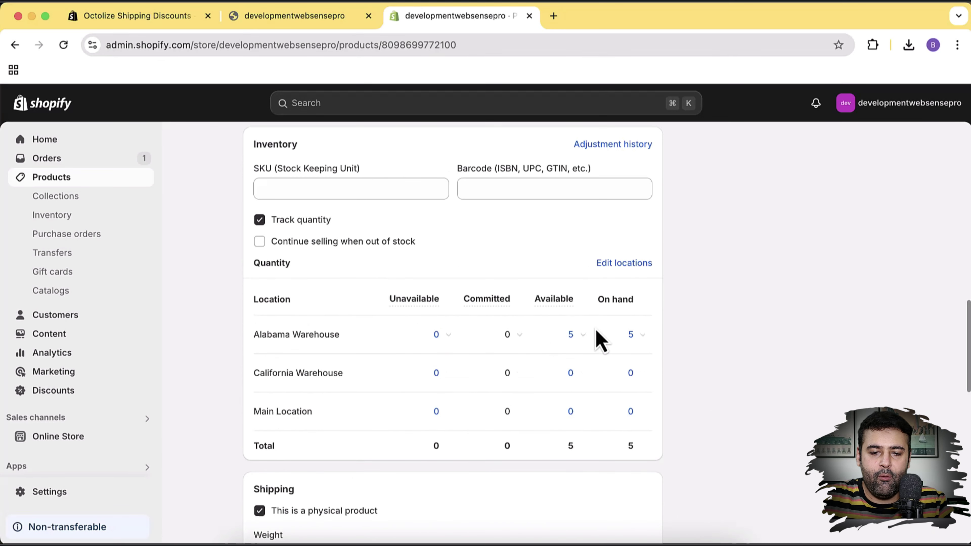
triple_click(278, 336)
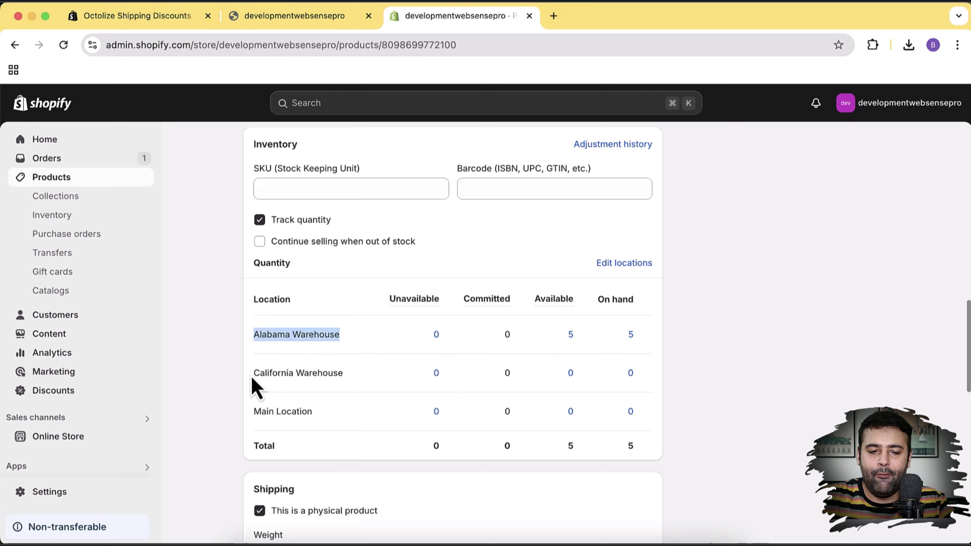
drag(255, 387, 341, 387)
Return to the product list, start another new product and title it "Tshirt".
scroll(703, 369, up, 15)
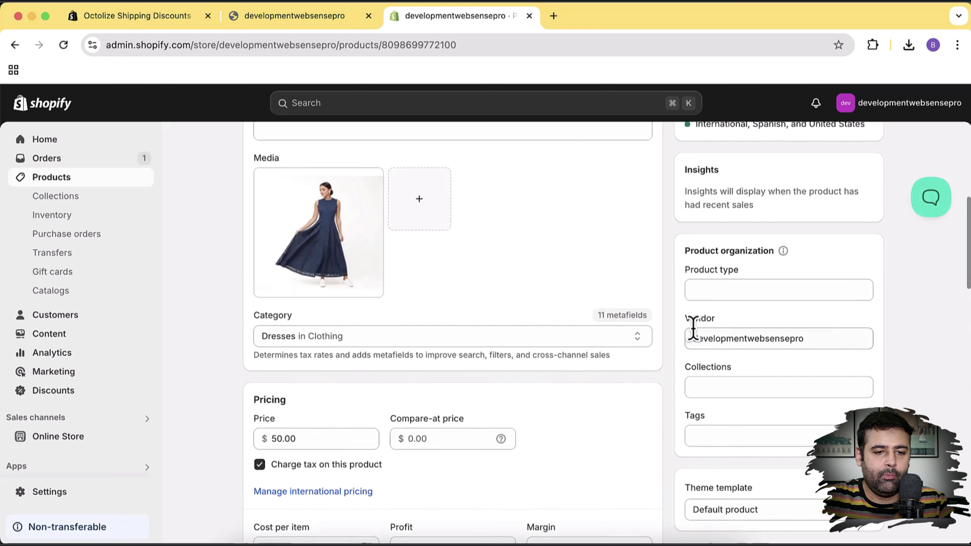
click(250, 148)
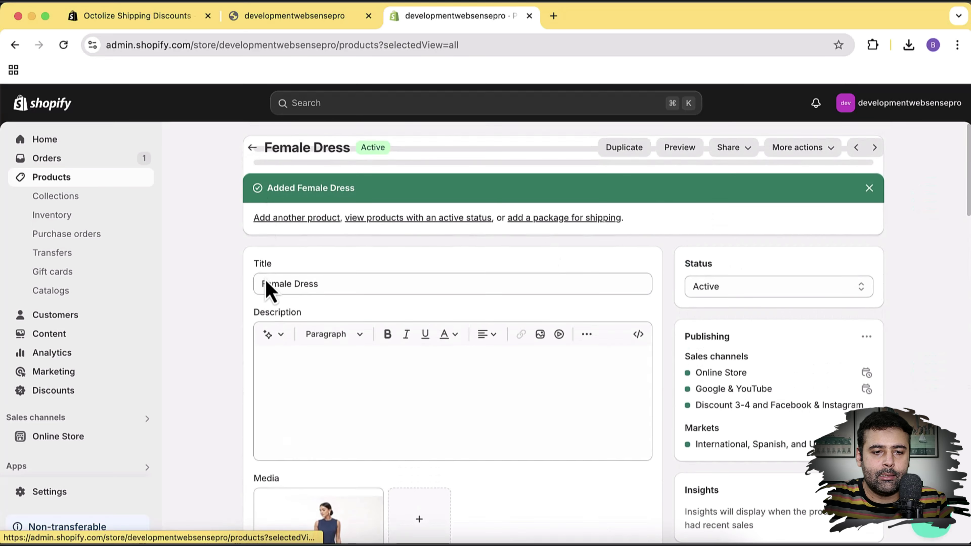
click(908, 150)
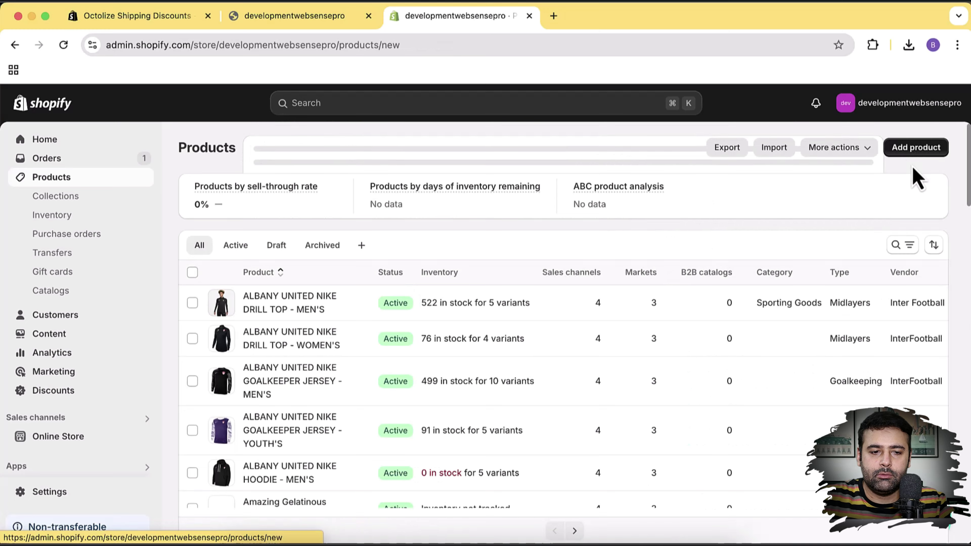
click(445, 213)
text(Tshirt)
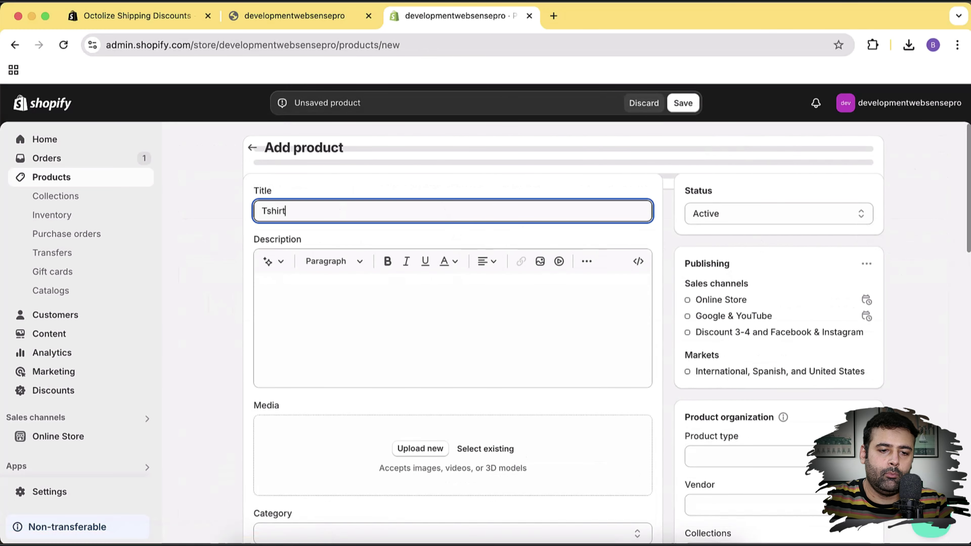
Upload tshirt.webp from the AI For Ecommerce folder as the Tshirt product's media and fill in its price.
scroll(652, 282, down, 3)
click(425, 345)
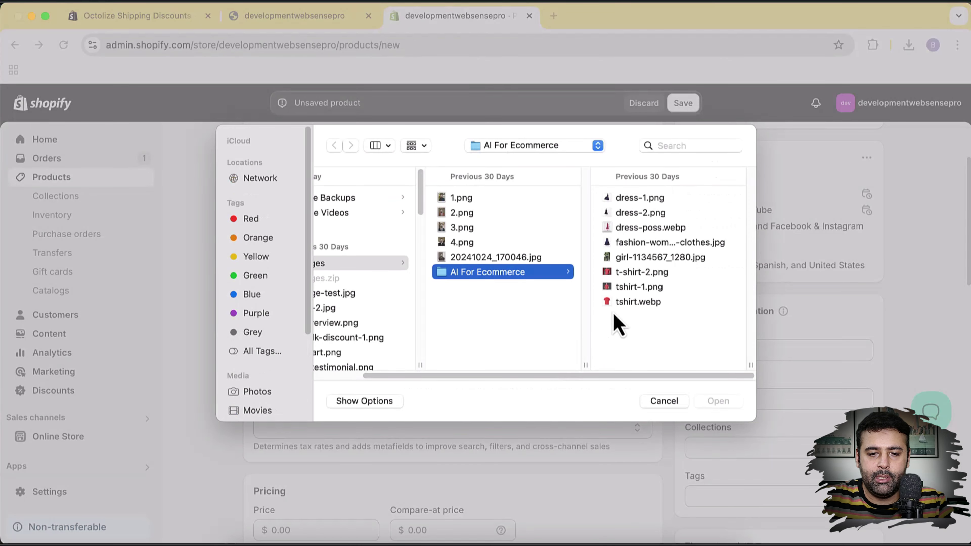
click(635, 302)
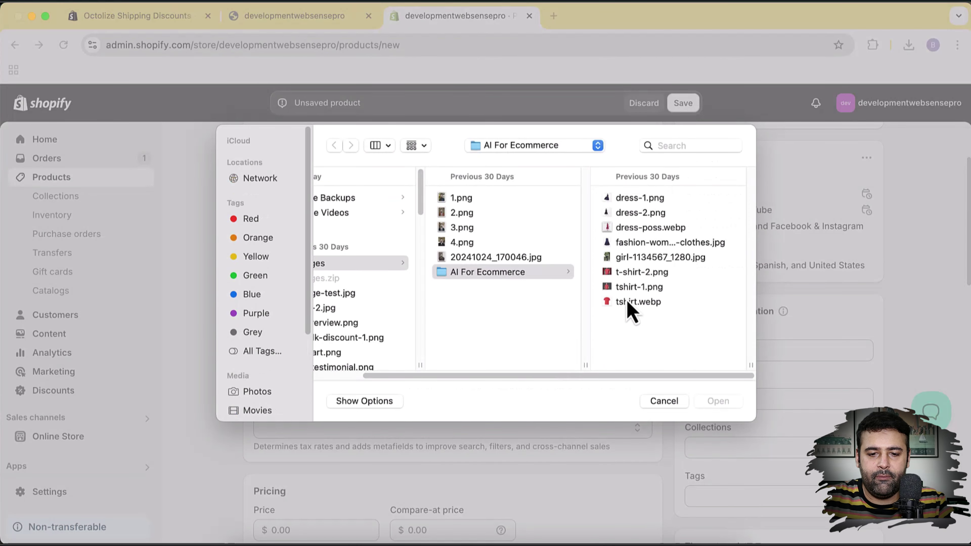
click(714, 402)
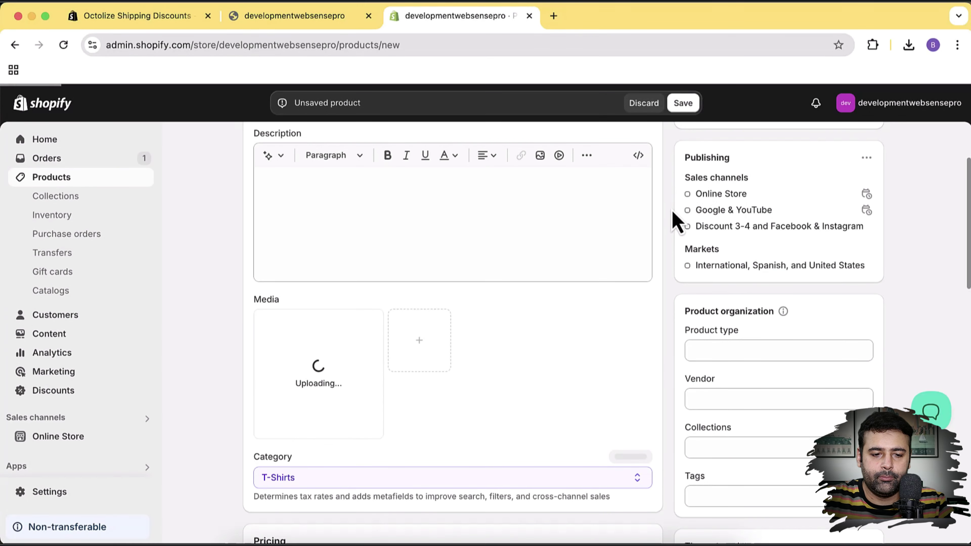
scroll(670, 229, down, 8)
click(341, 232)
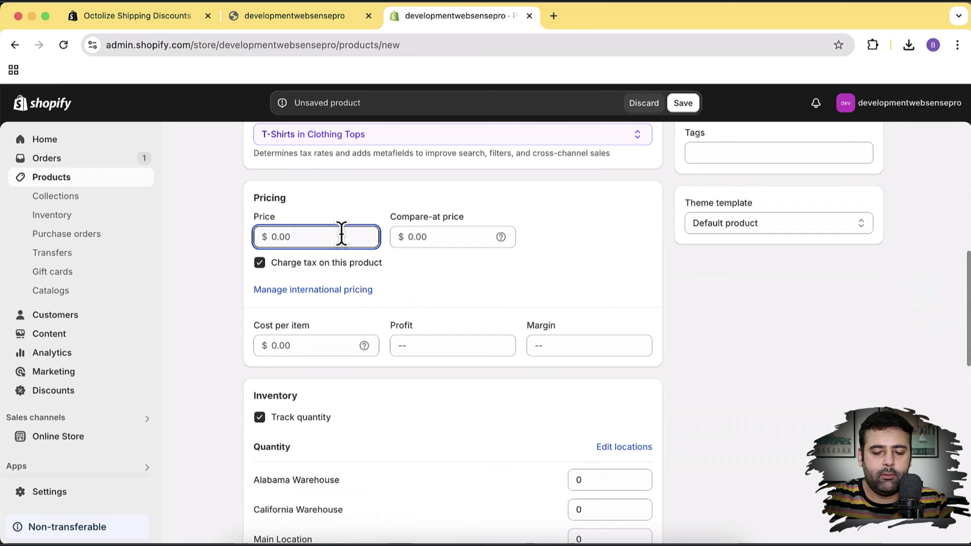
Set the Tshirt product's inventory quantity at the California Warehouse to 5 and save the product.
scroll(665, 241, down, 3)
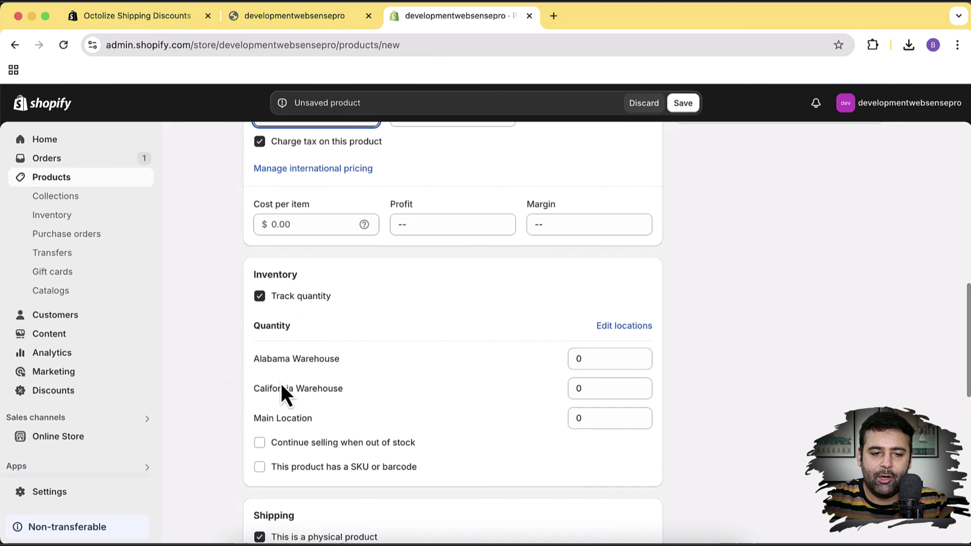
click(587, 387)
text(5)
click(671, 397)
scroll(681, 361, down, 2)
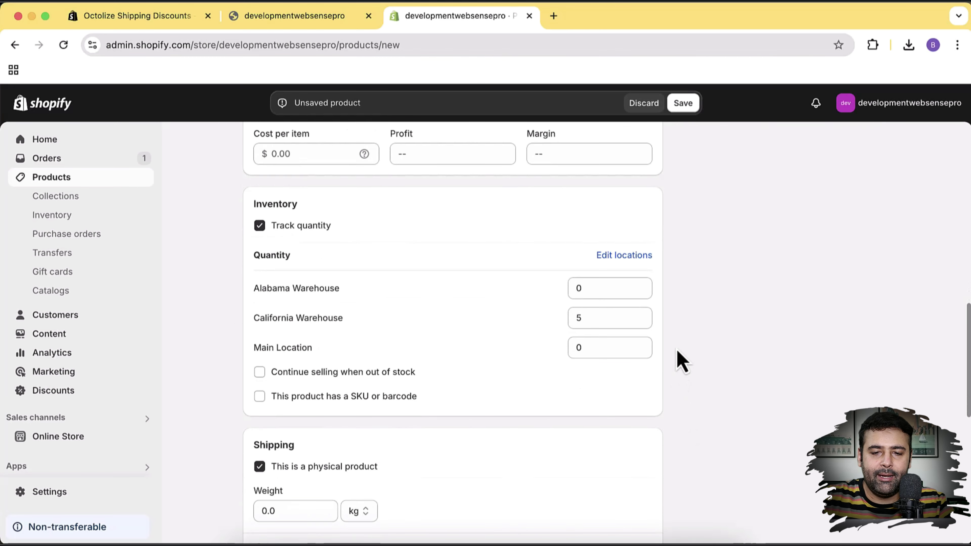
scroll(673, 262, up, 15)
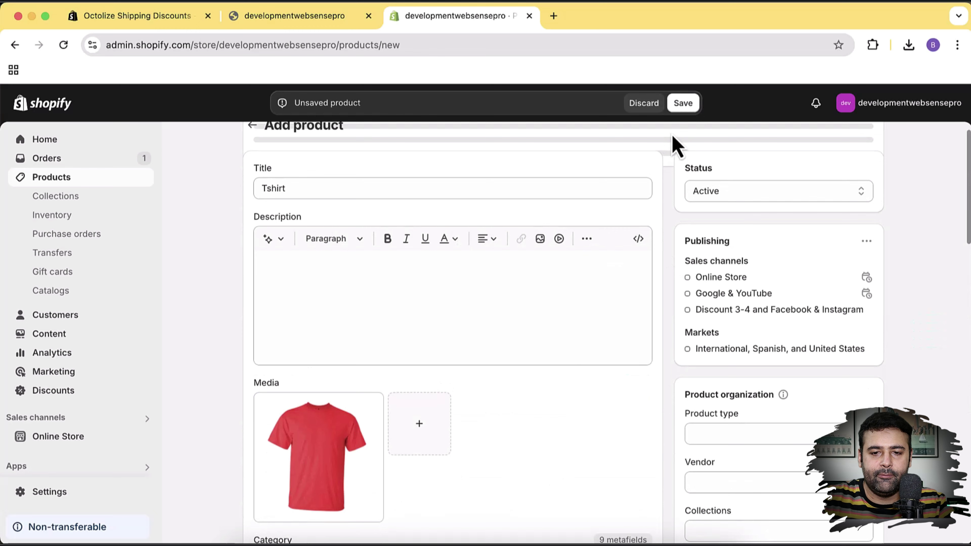
key(super+s)
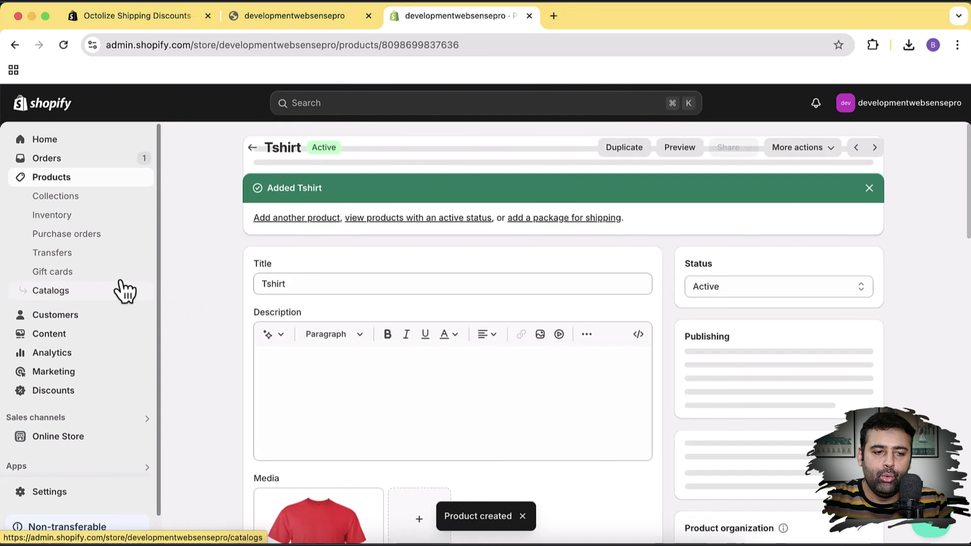
Open the inventory list and examine the product stock at the Alabama Warehouse and at the California Warehouse.
click(71, 217)
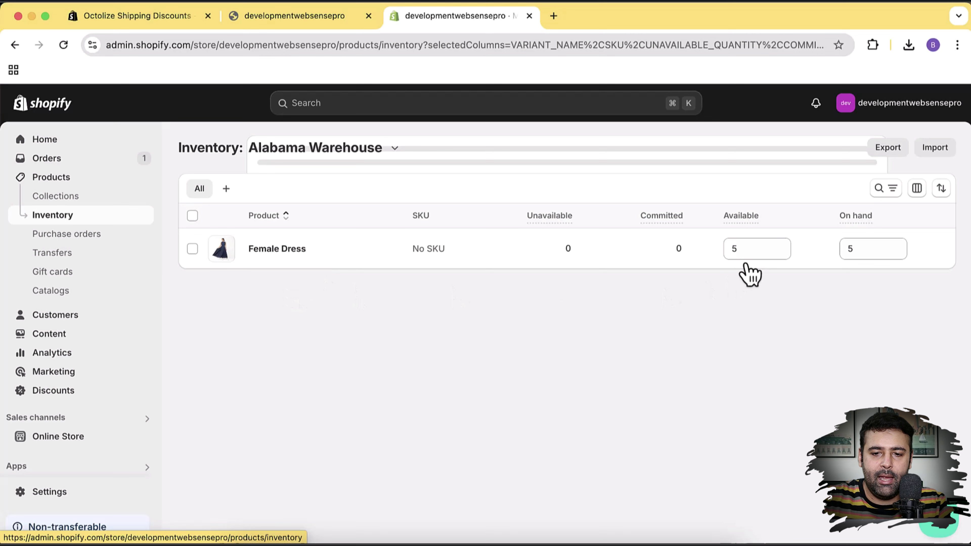
click(743, 250)
click(396, 150)
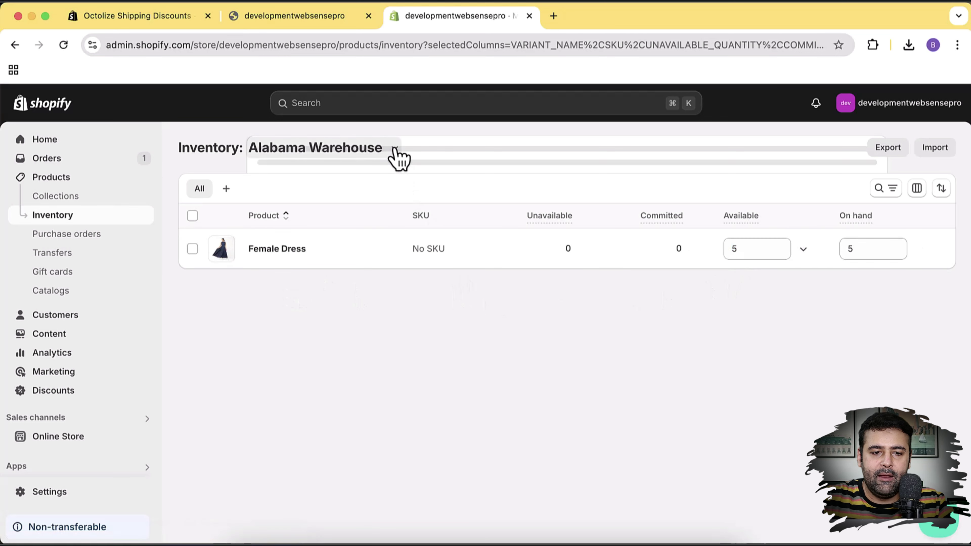
click(361, 202)
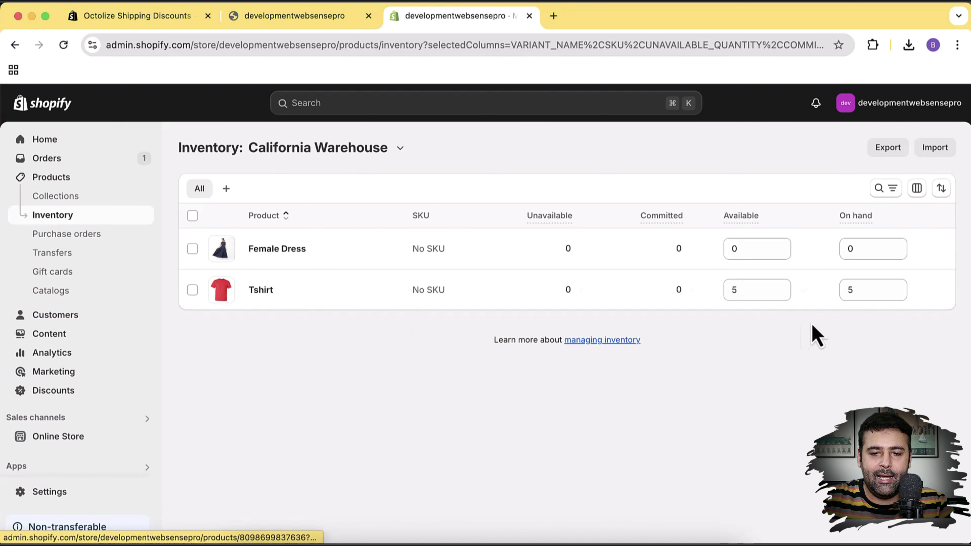
click(737, 290)
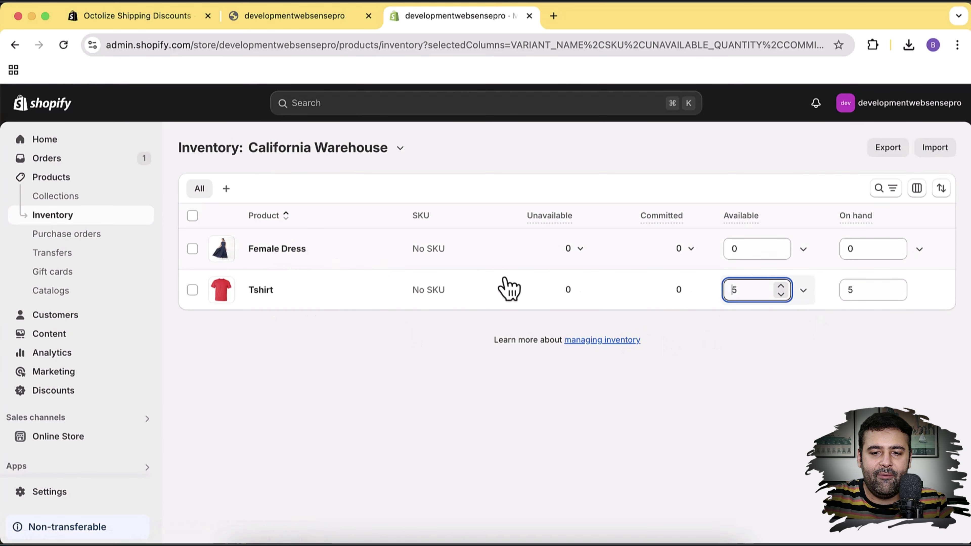
click(725, 248)
click(743, 251)
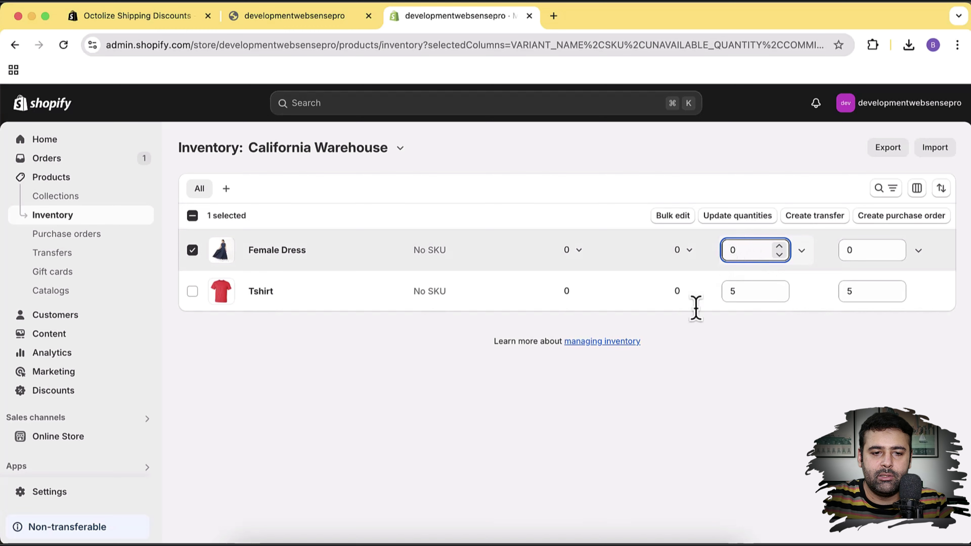
click(192, 250)
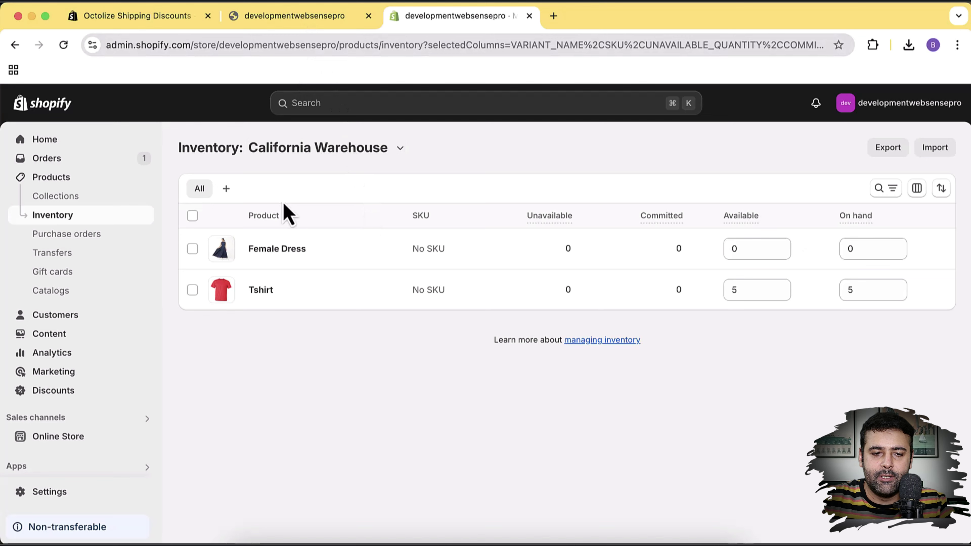
Switch to the storefront, search for "female dress", and take the Female Dress product to checkout.
click(321, 17)
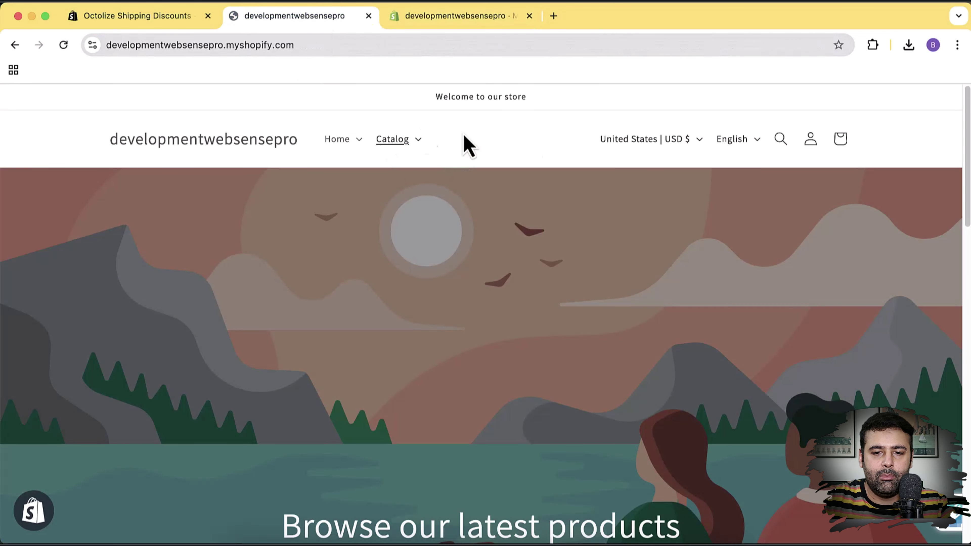
click(780, 139)
text(female dress)
click(328, 205)
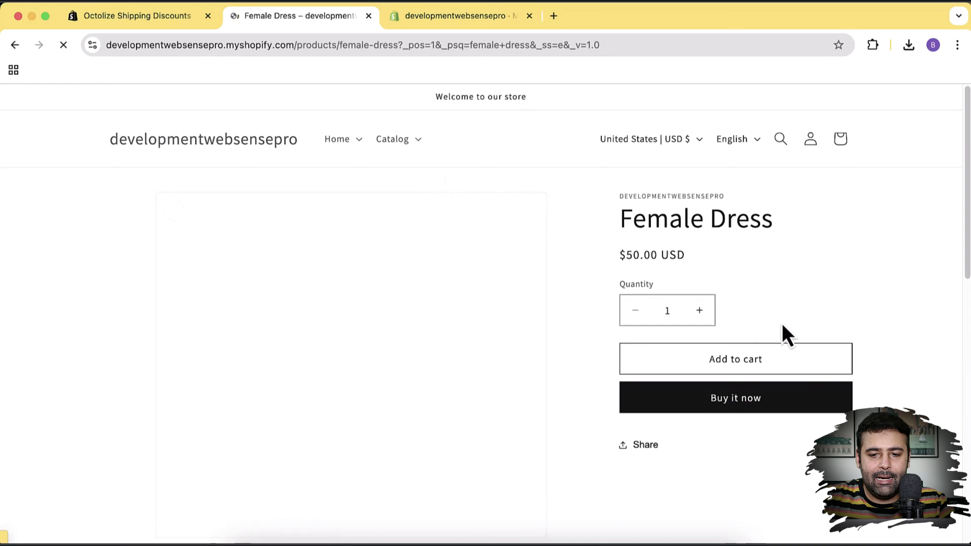
click(789, 368)
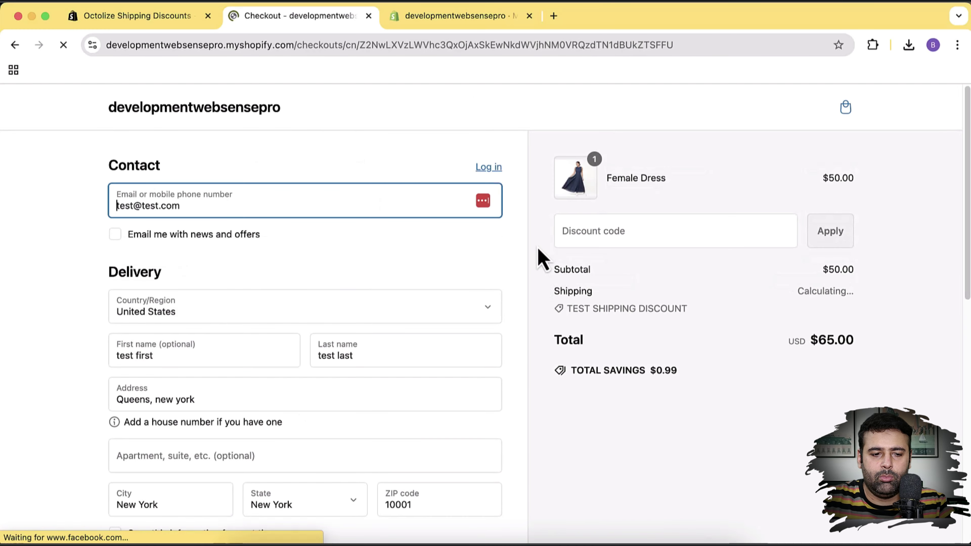
Examine the shipping charge and the applied shipping discount in the Female Dress checkout summary.
scroll(537, 256, down, 1)
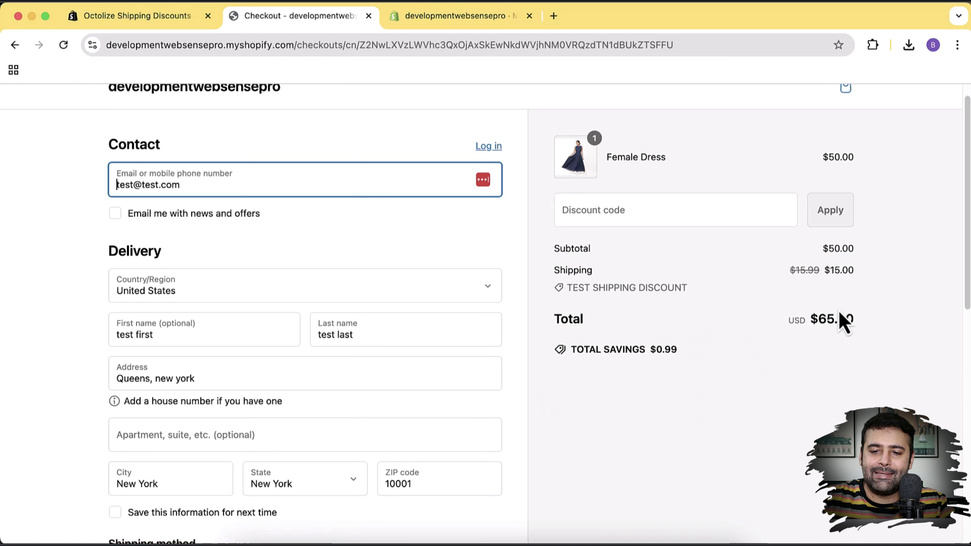
drag(792, 278, 845, 273)
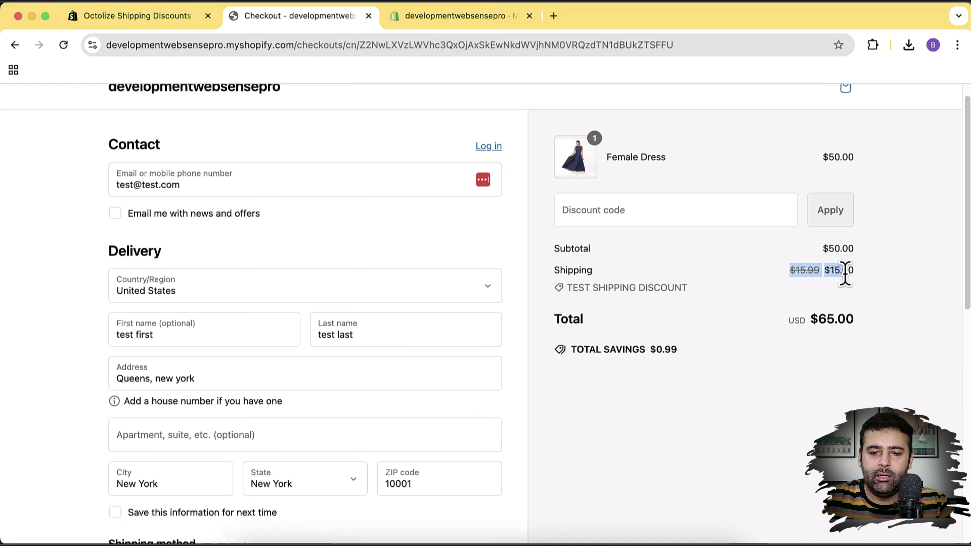
click(780, 291)
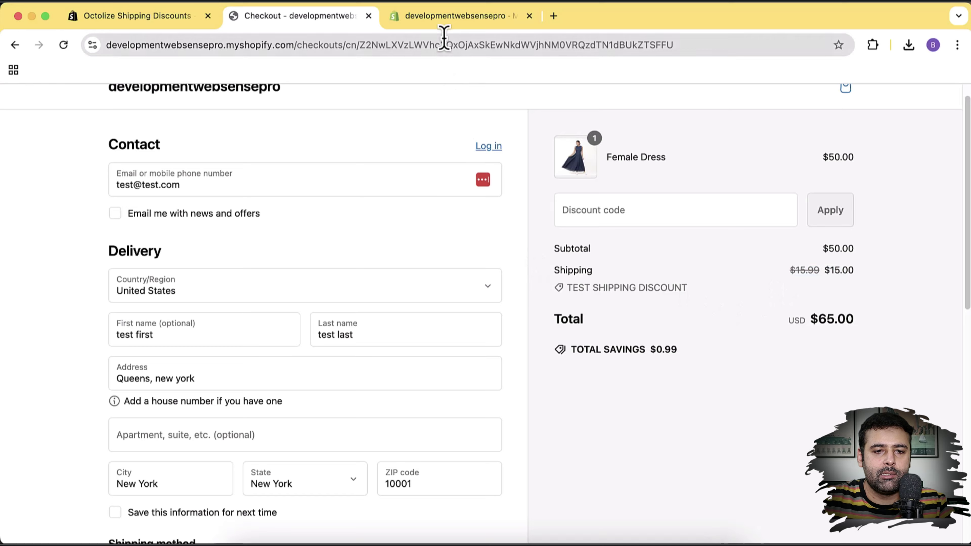
Switch back to the Shopify admin and open the Shipping Discounts app in a new browser tab.
click(446, 18)
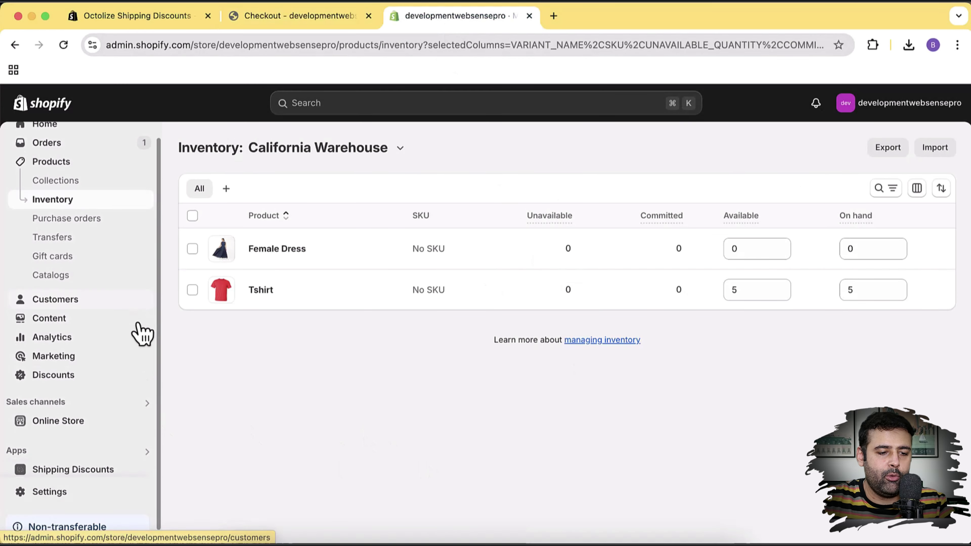
scroll(141, 334, down, 1)
super+click(80, 462)
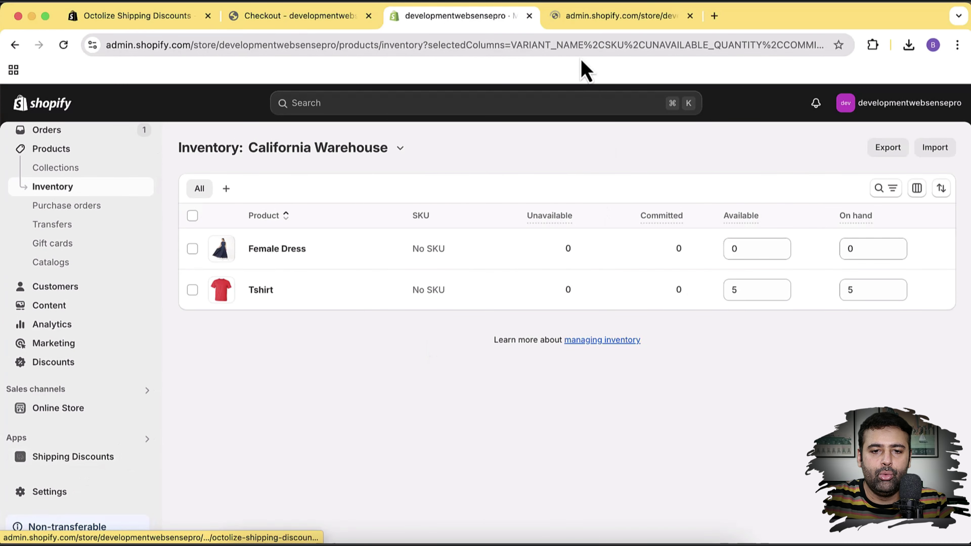
Open "Test shipping discount" for editing in the Shipping Discounts app and deactivate it.
click(583, 16)
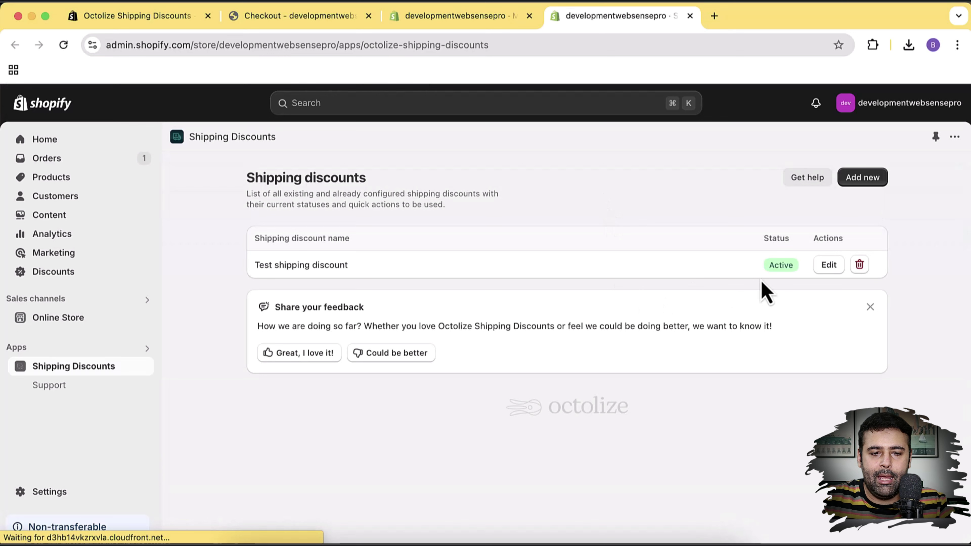
click(817, 267)
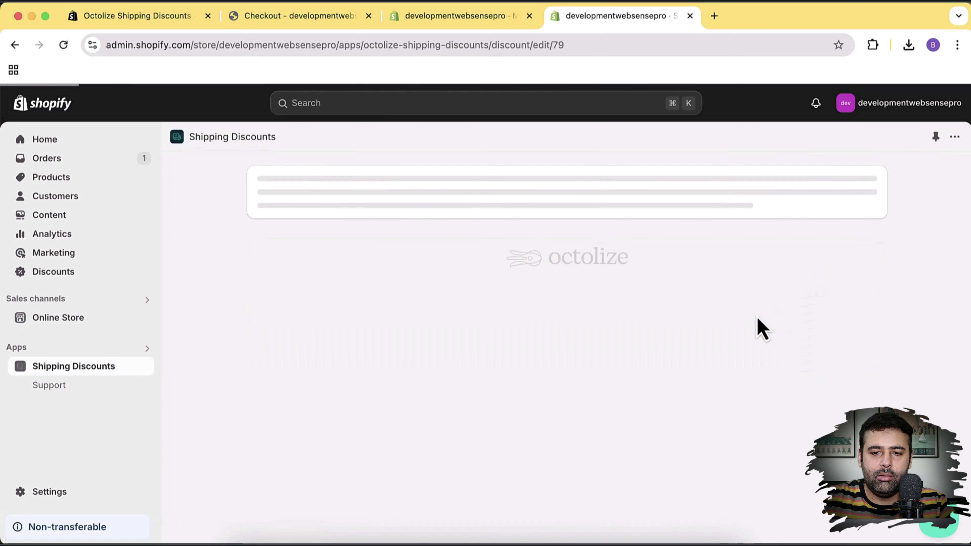
click(798, 179)
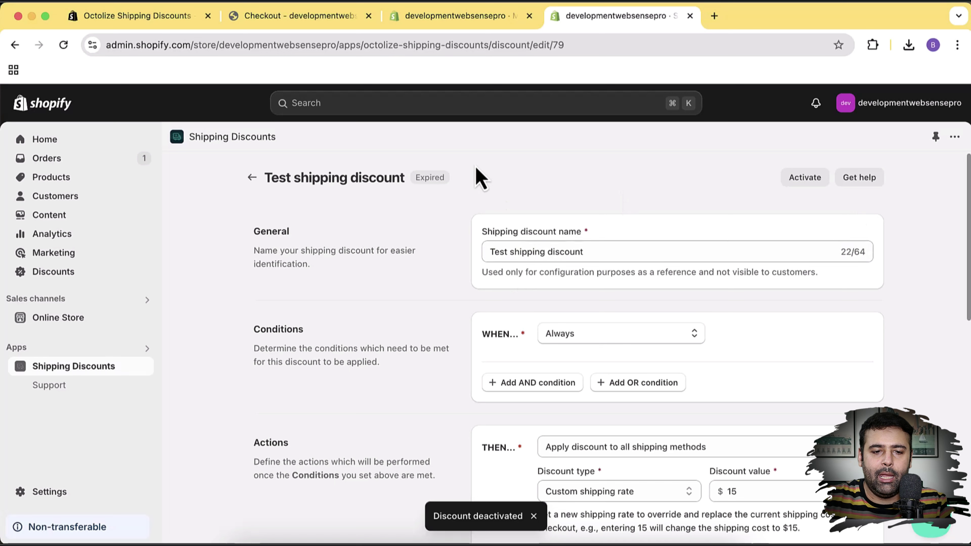
Reload the Female Dress checkout and examine the shipping charge with the discount deactivated.
click(287, 16)
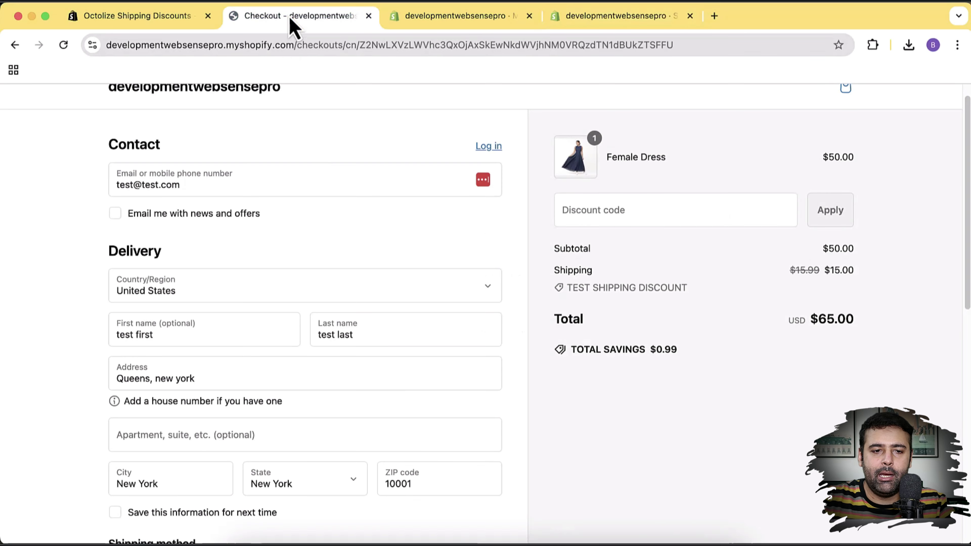
scroll(516, 254, up, 1)
key(super+r)
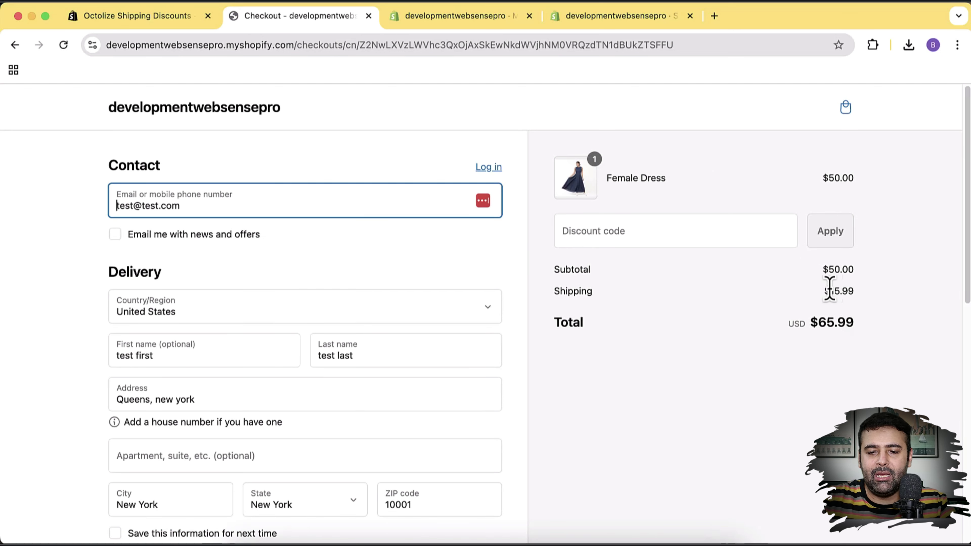
drag(855, 291, 833, 293)
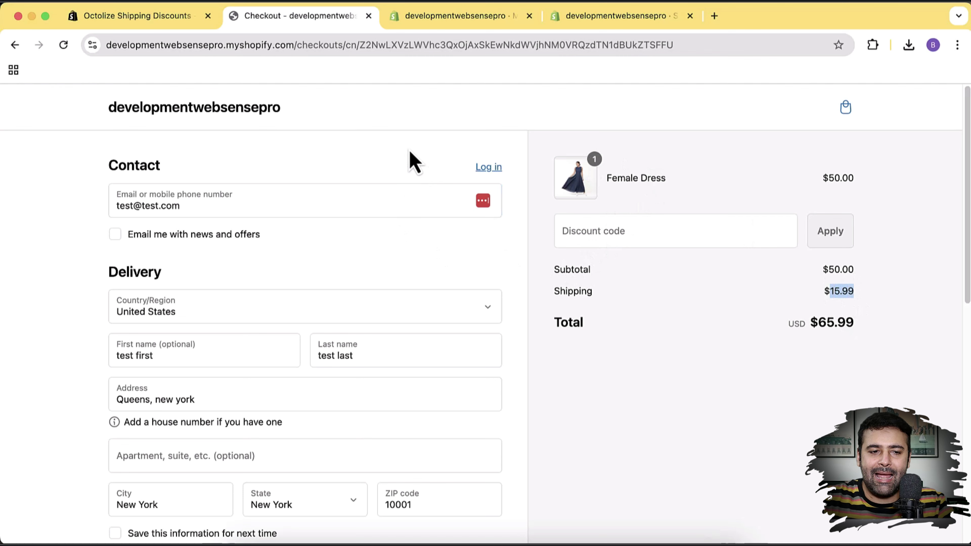
Search the storefront for "tshirt", add the Tshirt to the cart with the Female Dress, and check the combined shipping charge at checkout.
click(270, 121)
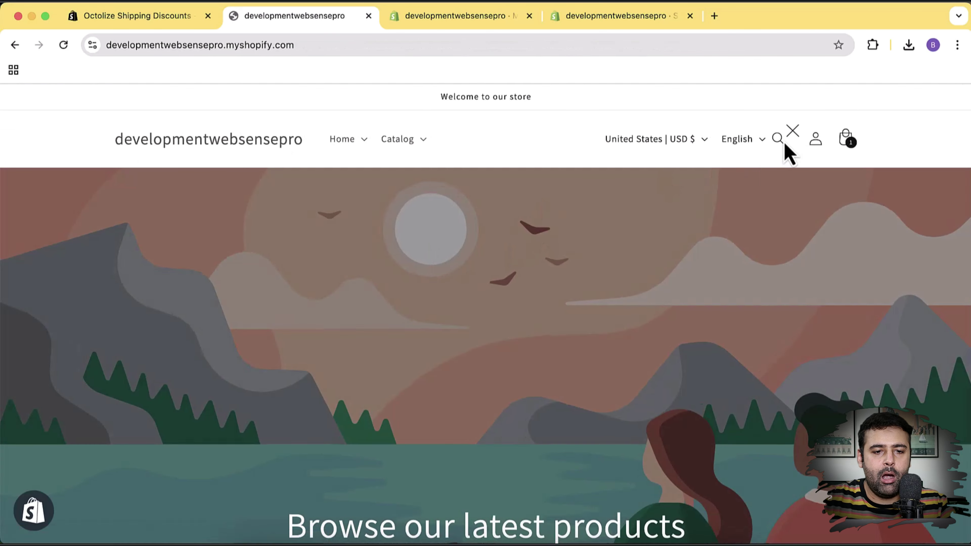
click(782, 140)
text(tshirt)
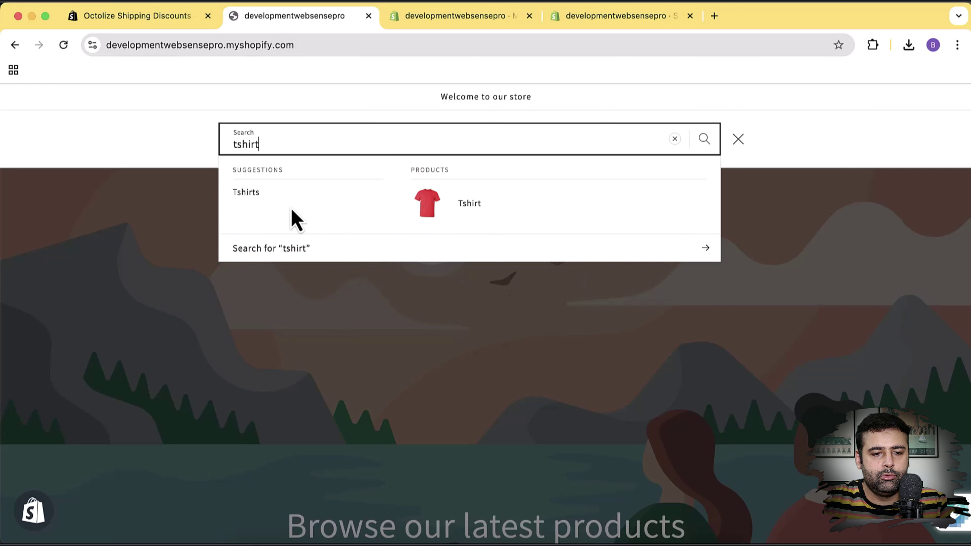
click(451, 203)
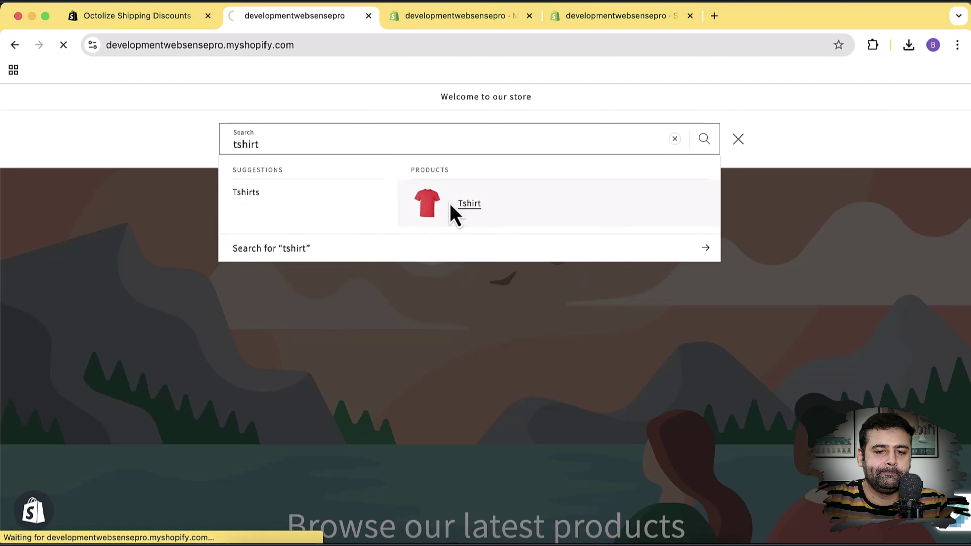
scroll(521, 287, down, 3)
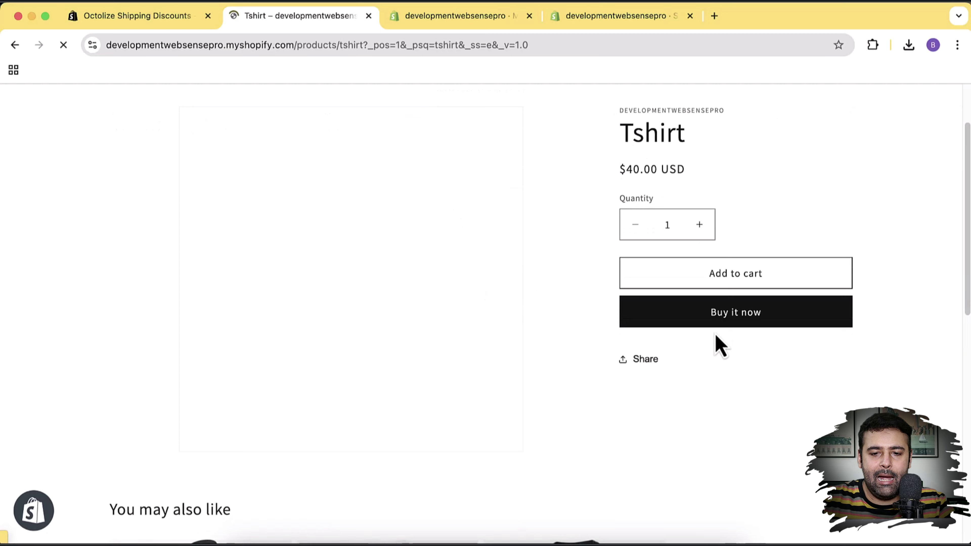
click(720, 285)
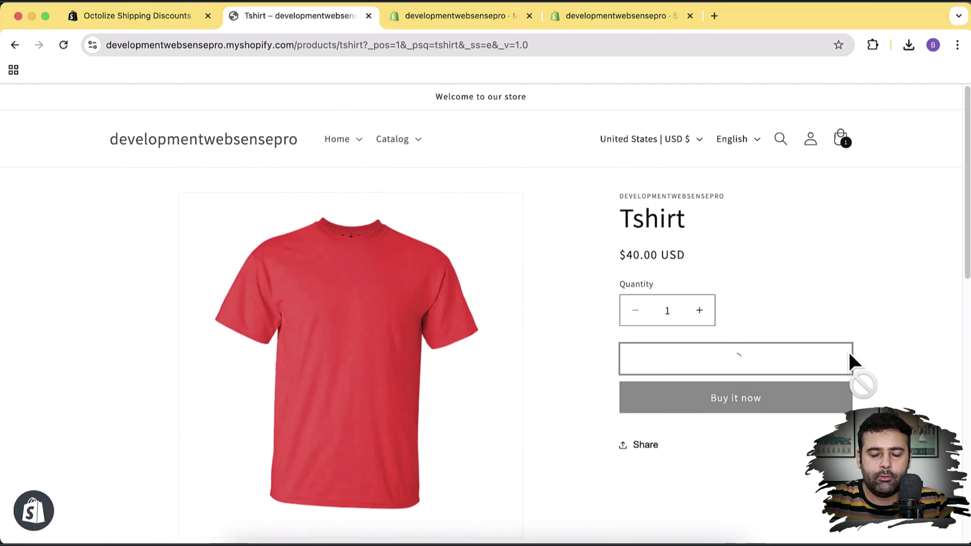
click(788, 362)
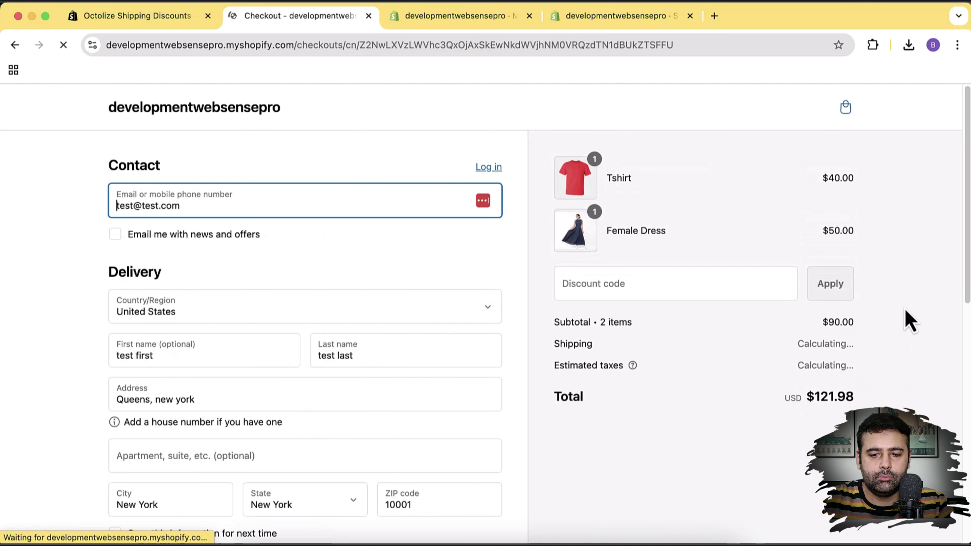
scroll(861, 360, down, 1)
drag(828, 342, 865, 354)
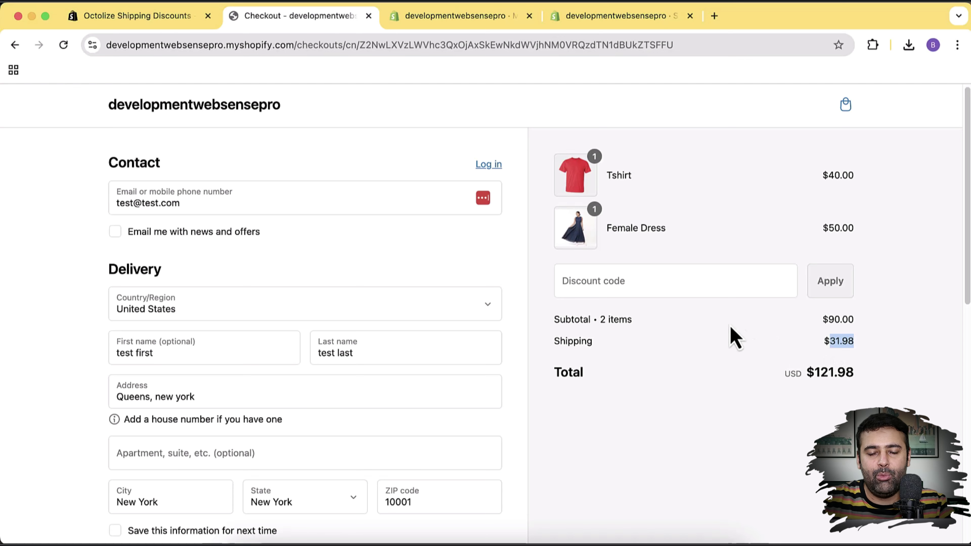
Activate "Test shipping discount" again and reload the two-item checkout to examine the discounted shipping charge.
click(599, 20)
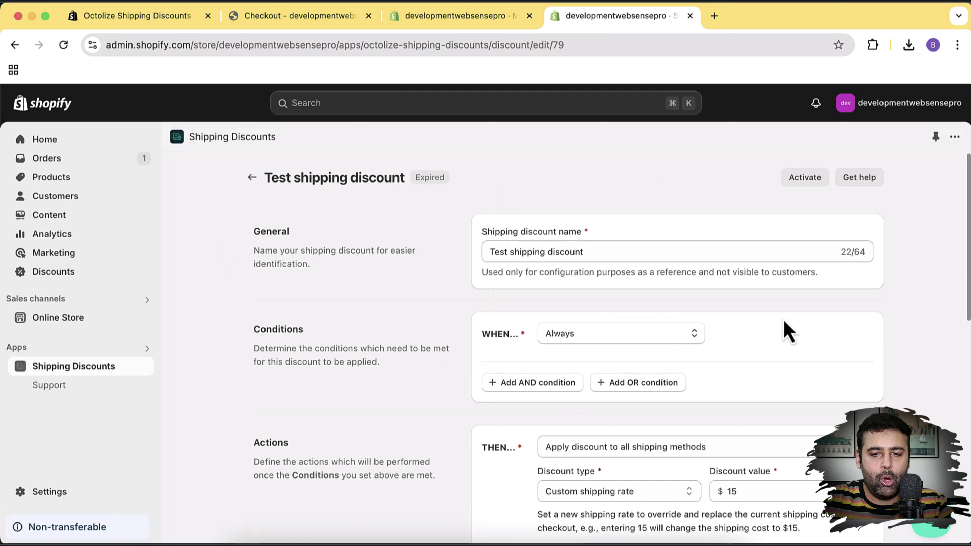
click(805, 179)
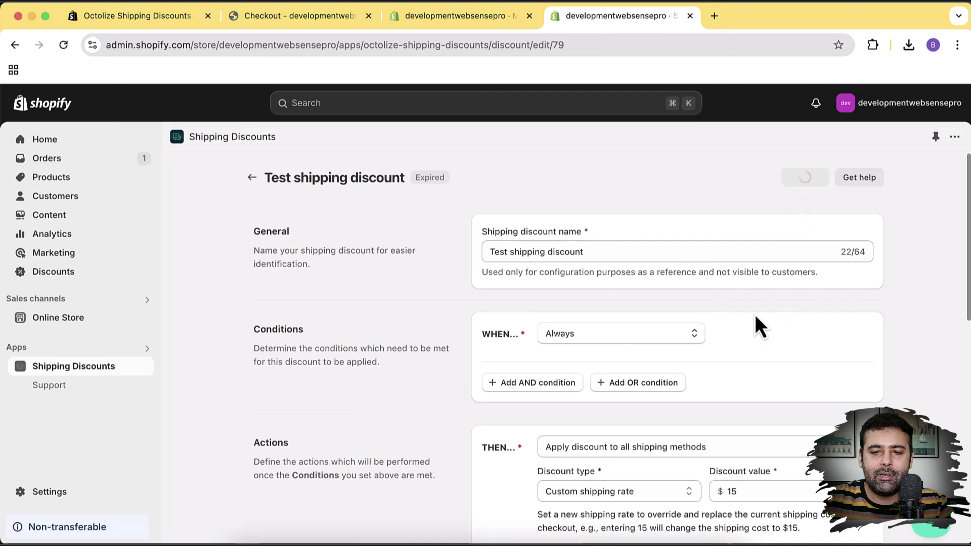
click(299, 15)
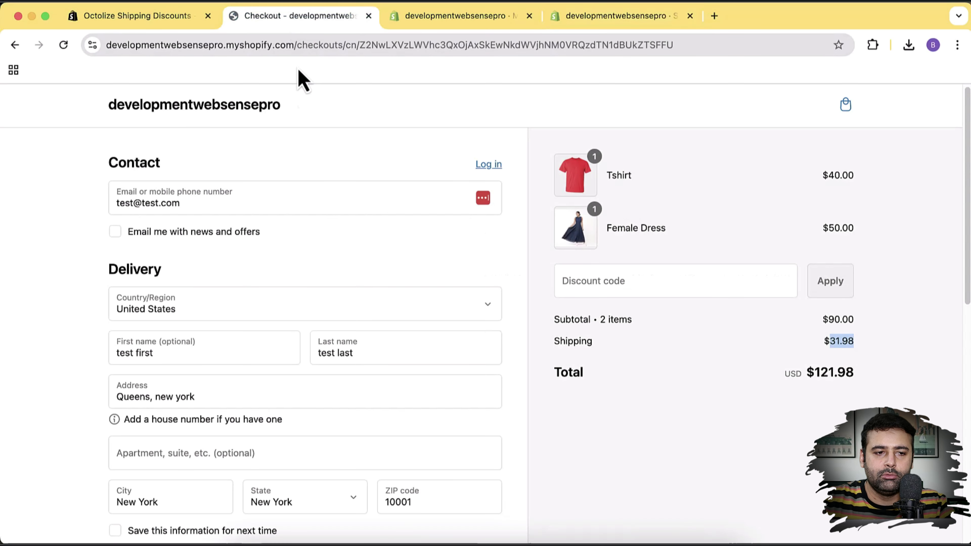
click(63, 44)
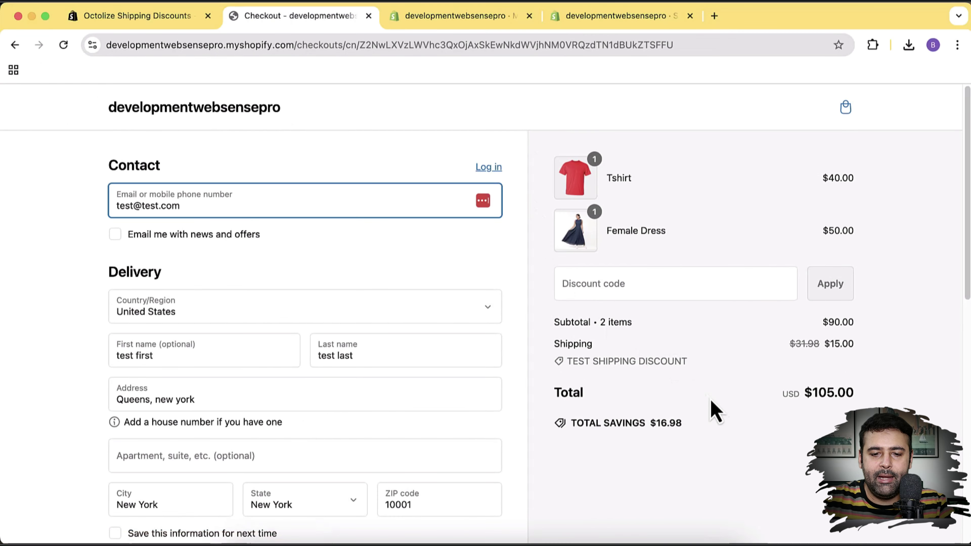
scroll(877, 379, down, 1)
drag(825, 327, 858, 340)
Change the discount type of "Test shipping discount" to Percentage with a value of 25% and save the changes.
click(624, 15)
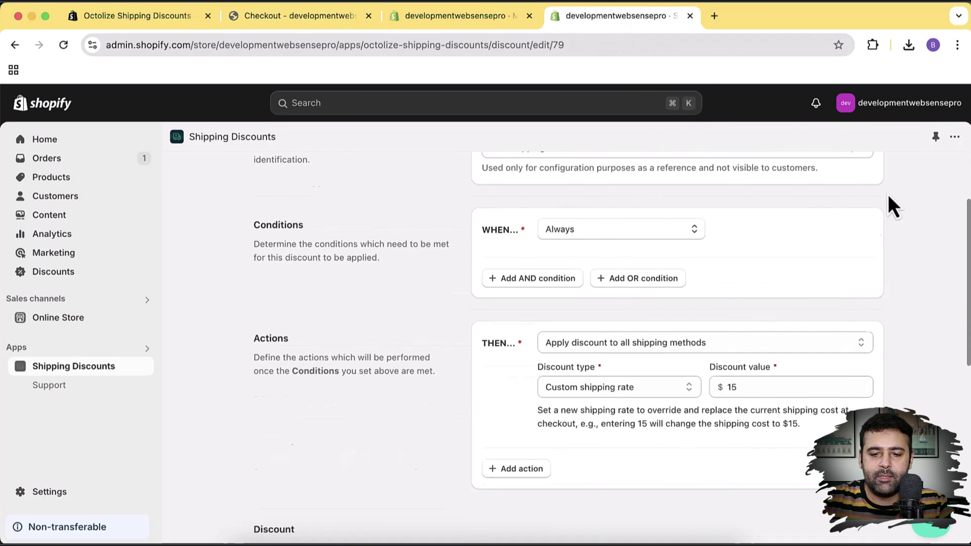
scroll(892, 206, down, 5)
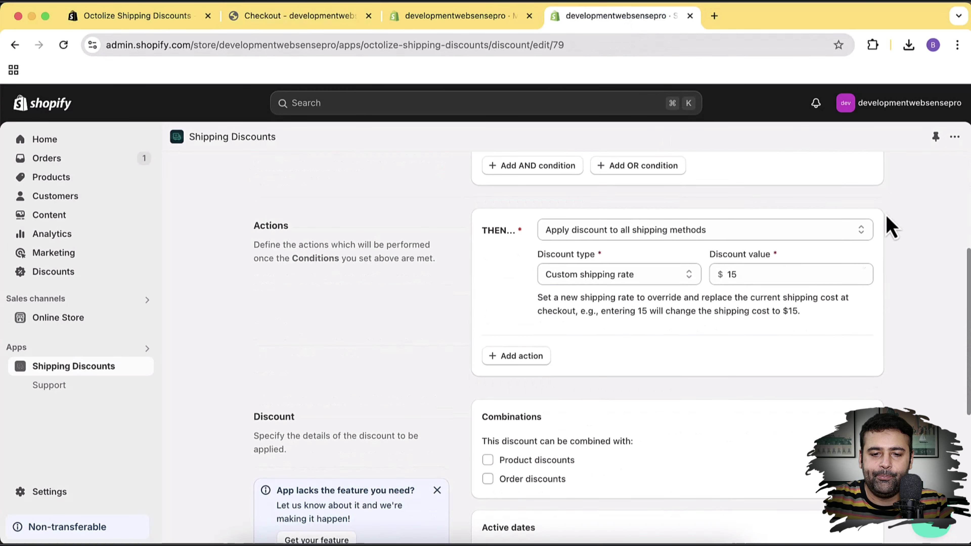
click(742, 279)
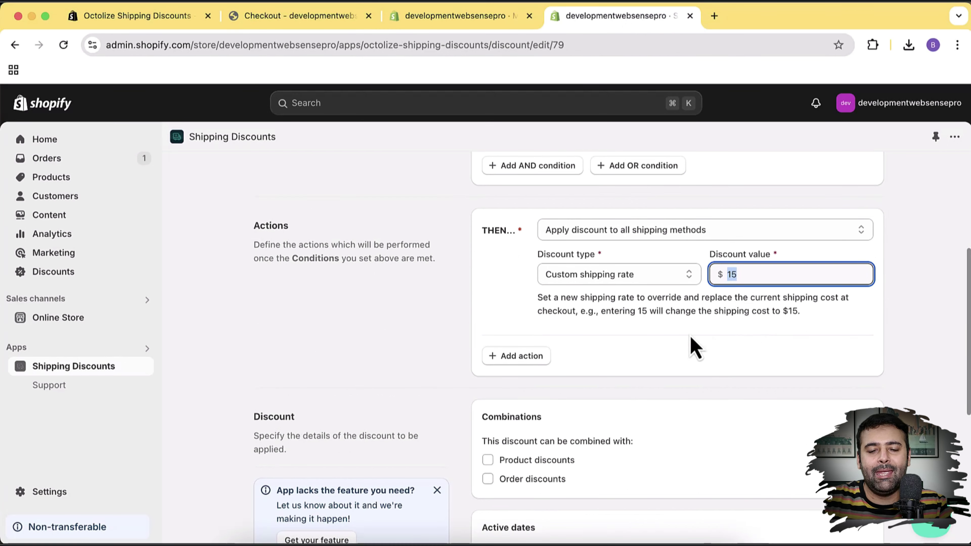
click(680, 279)
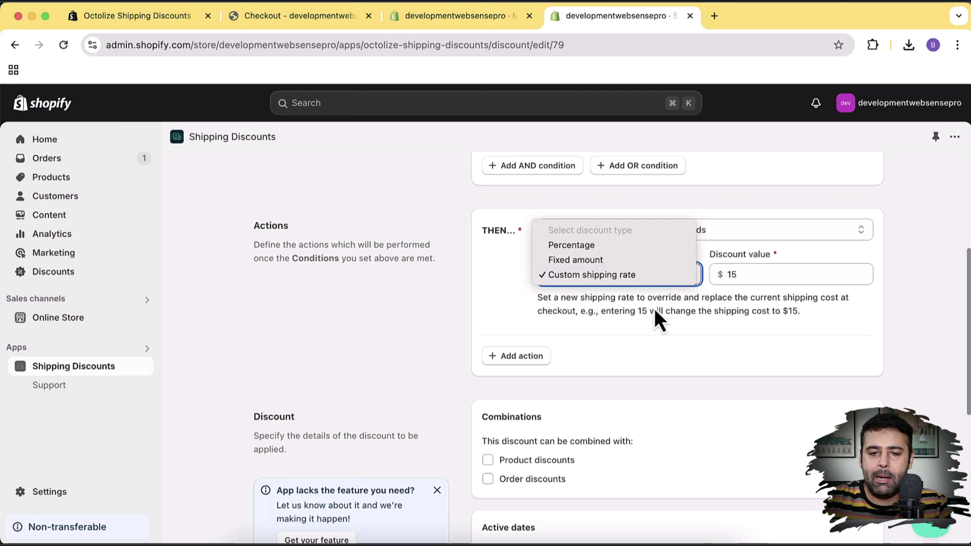
click(609, 248)
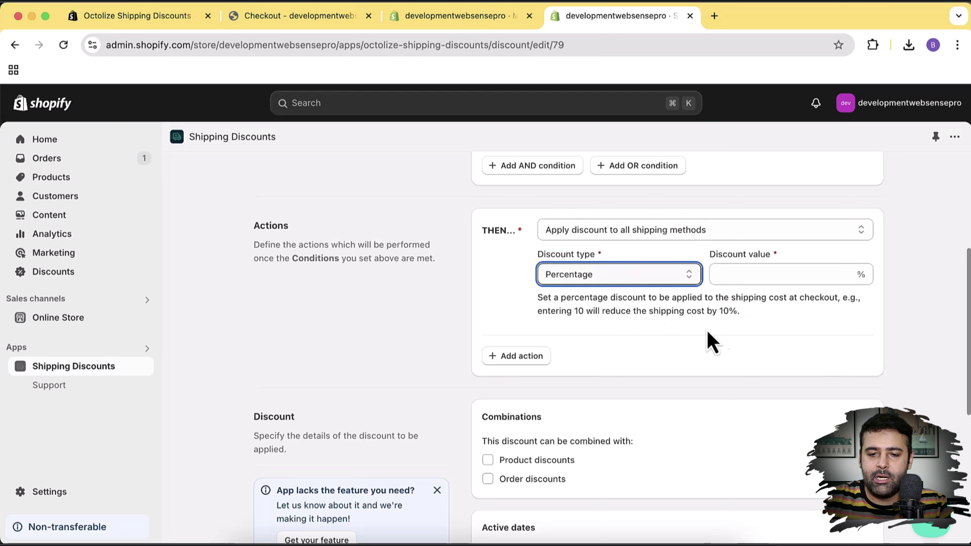
click(748, 278)
text(25)
click(878, 347)
scroll(874, 330, up, 6)
scroll(876, 305, down, 15)
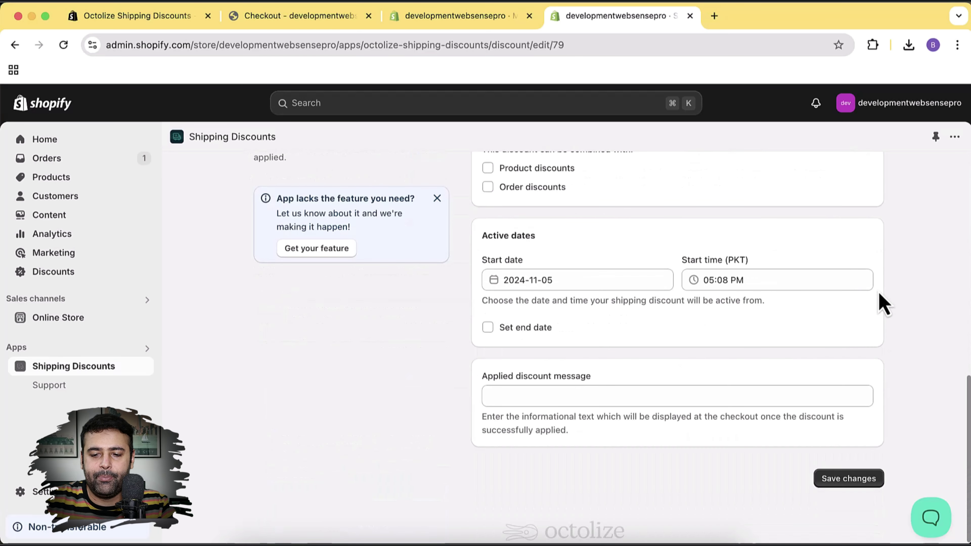
click(874, 480)
scroll(903, 315, up, 5)
scroll(900, 315, up, 4)
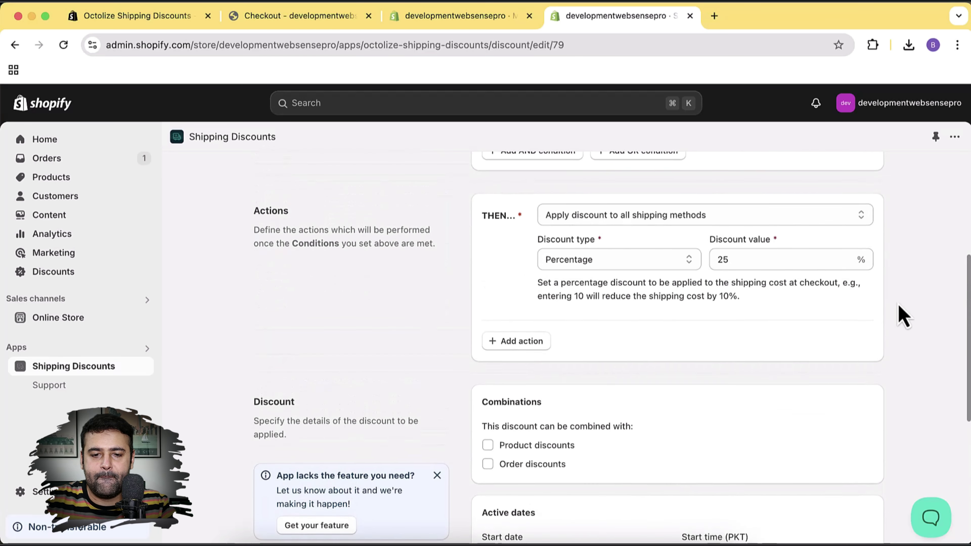
Reload the Tshirt and Female Dress checkout and compare the original and discounted shipping charges under the 25% discount.
click(290, 19)
click(63, 45)
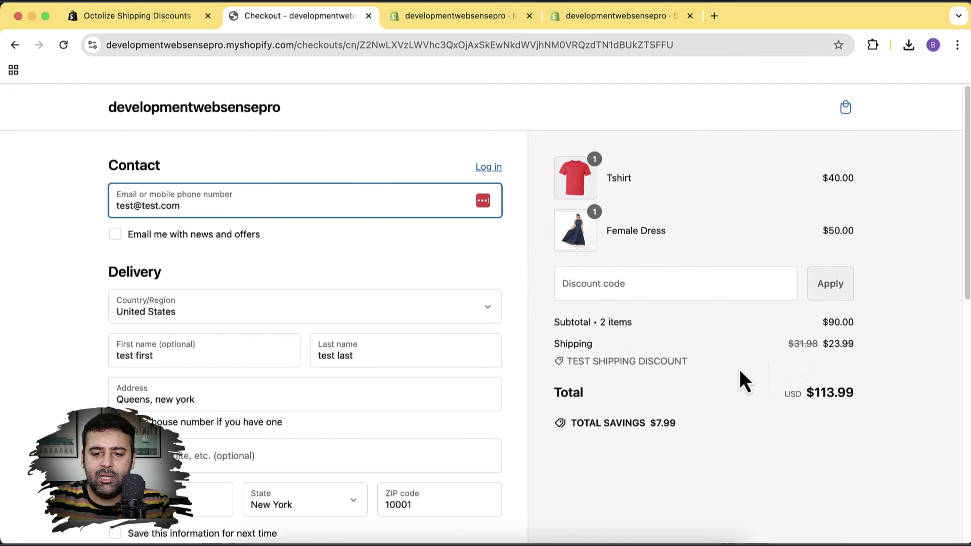
drag(786, 344, 821, 345)
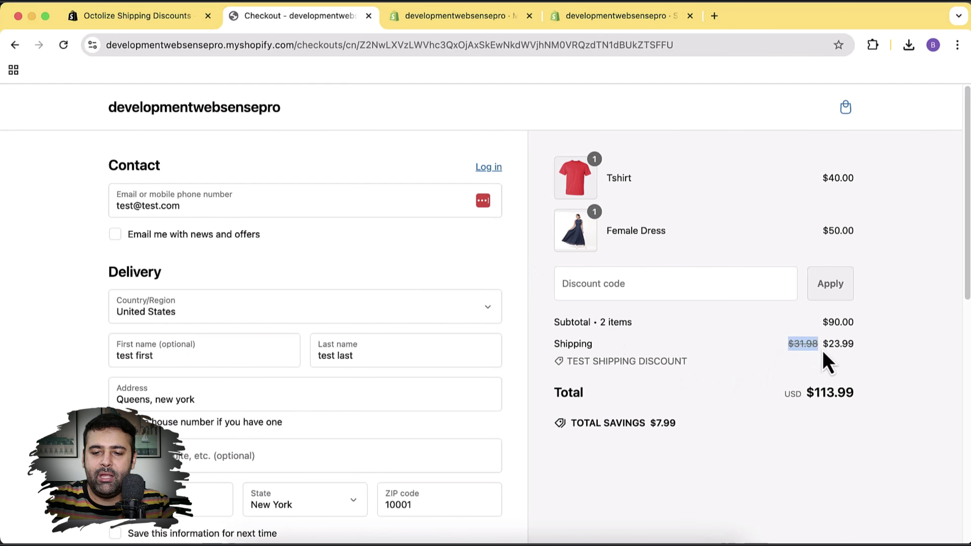
triple_click(836, 346)
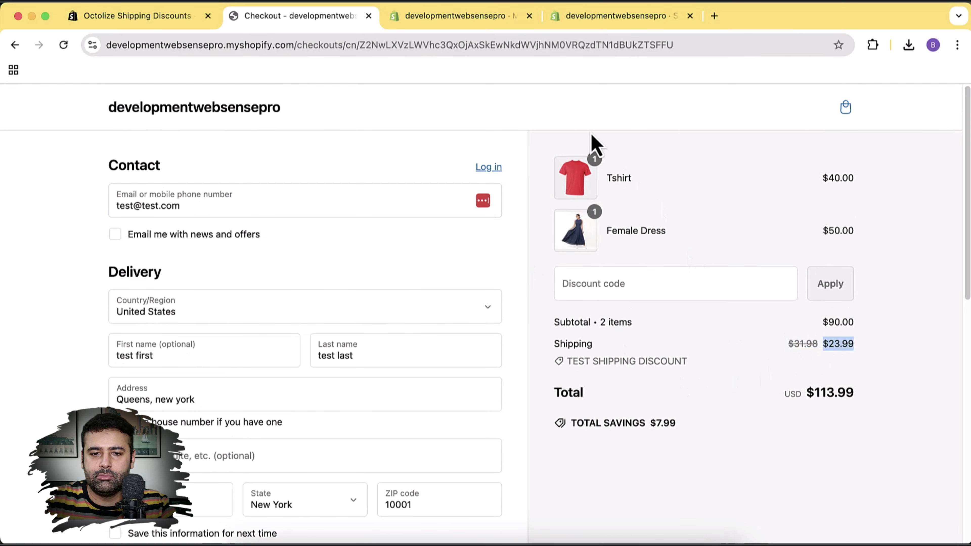
Change the discount type of "Test shipping discount" to Fixed amount with a value of $10 and save the changes.
click(592, 18)
click(684, 318)
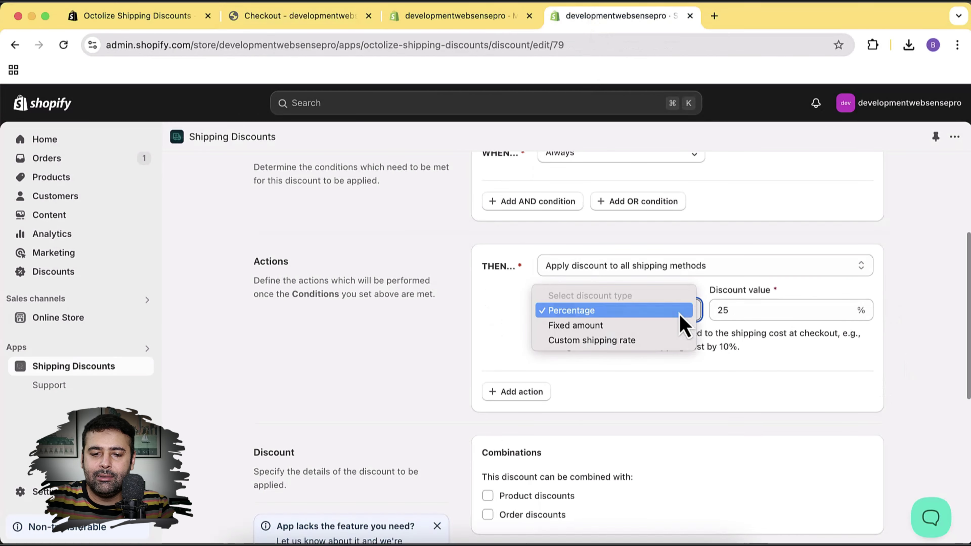
click(672, 334)
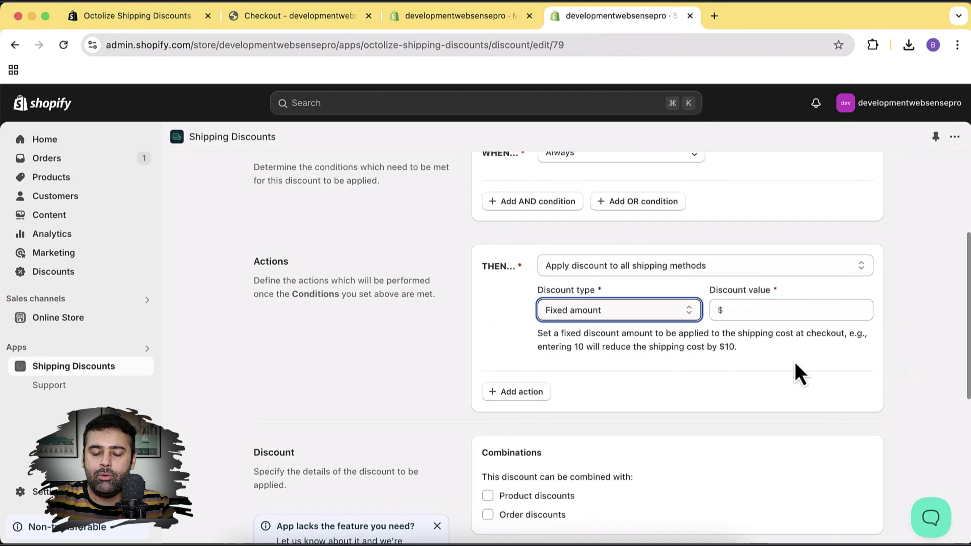
click(782, 310)
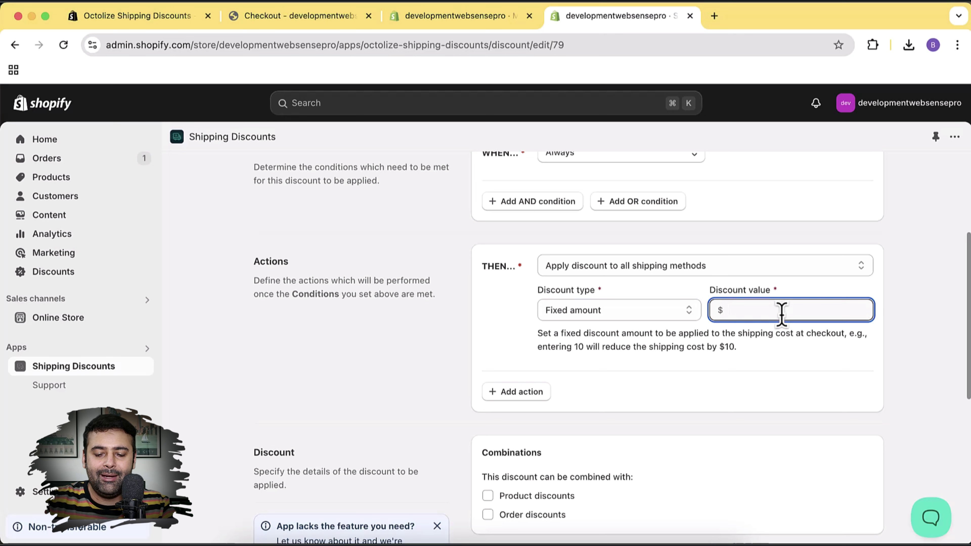
click(919, 456)
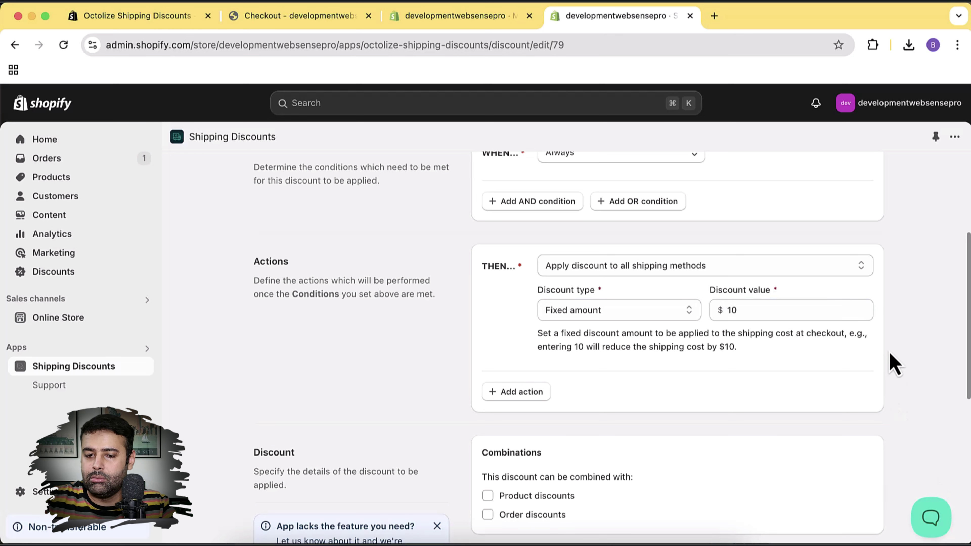
scroll(895, 365, up, 5)
scroll(879, 310, down, 15)
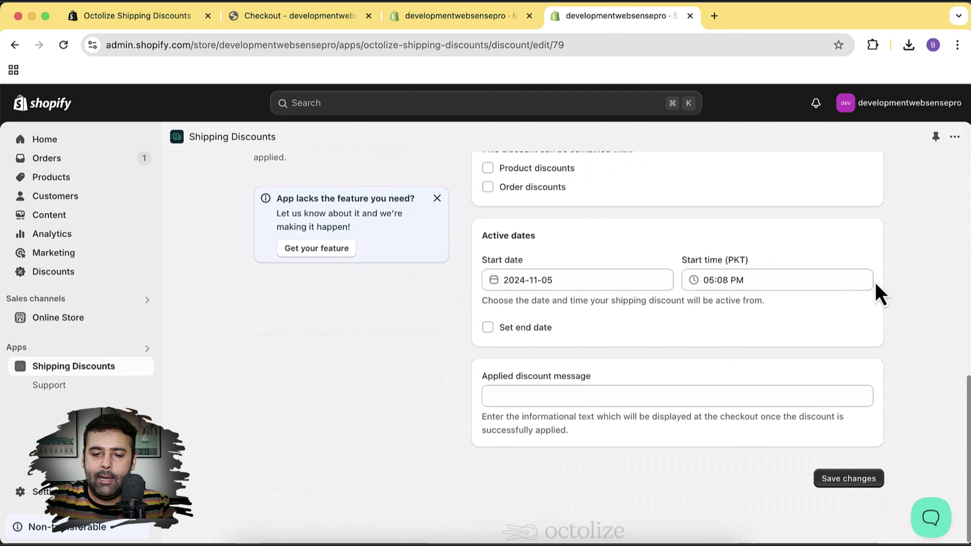
click(866, 480)
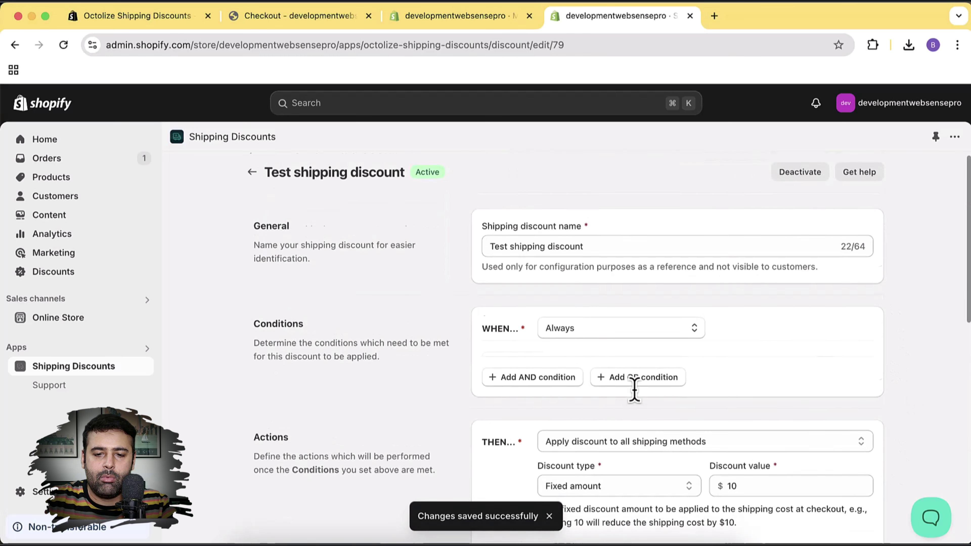
Reload the two-item checkout and examine the shipping charge under the $10 fixed-amount discount.
click(280, 19)
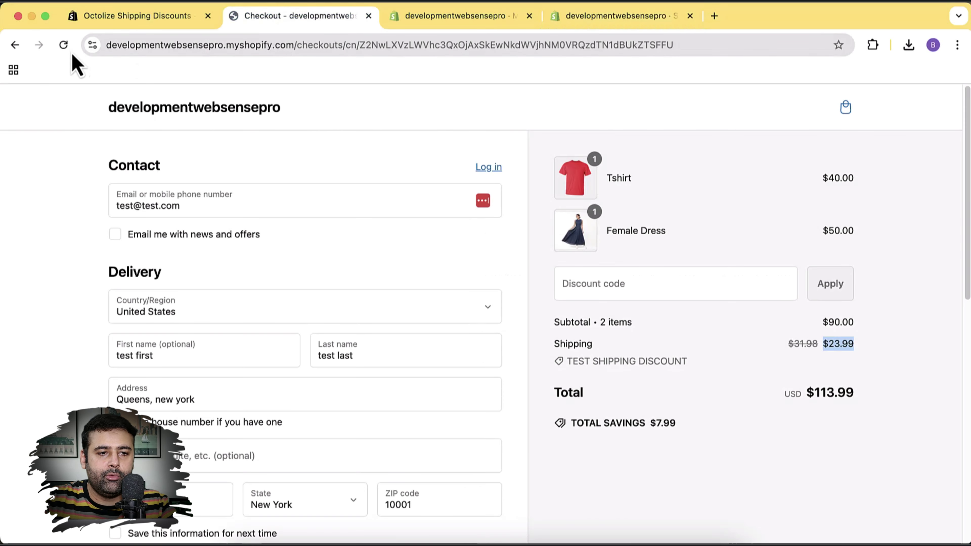
click(62, 48)
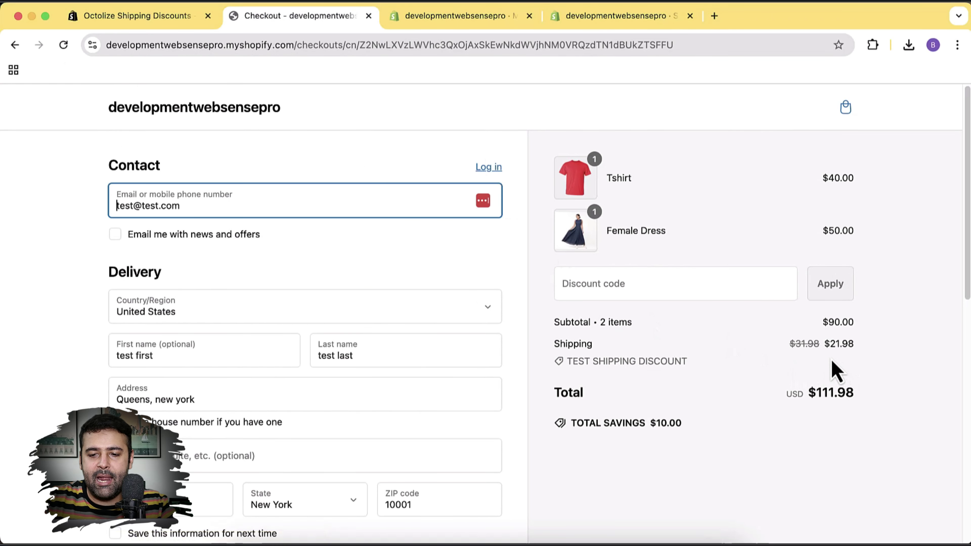
Return from checkout to the store cart and empty it by removing the Female Dress and Tshirt.
double_click(835, 344)
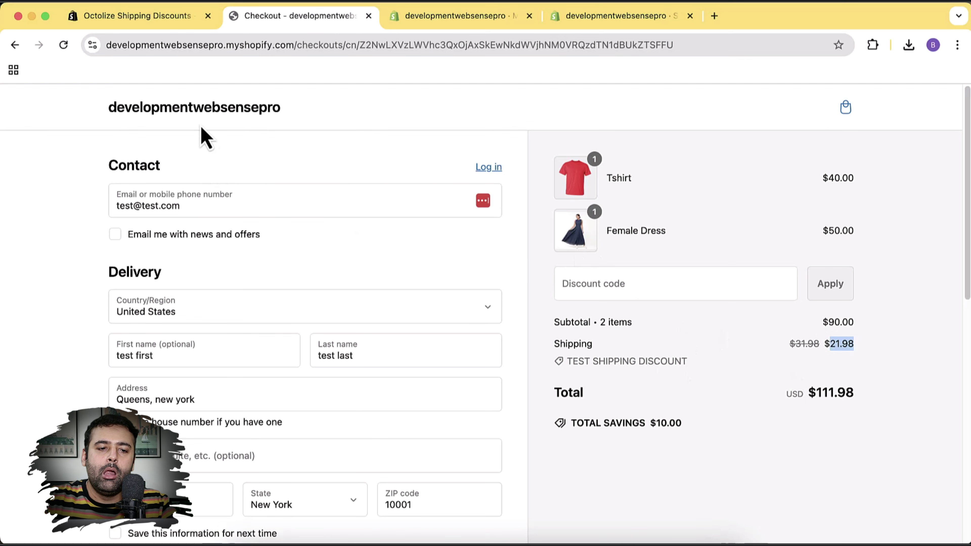
click(204, 115)
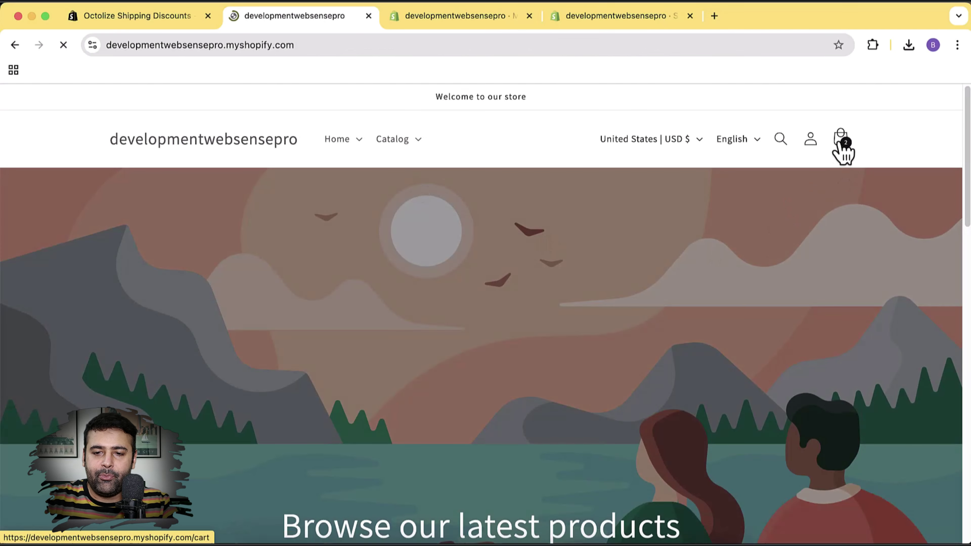
click(841, 143)
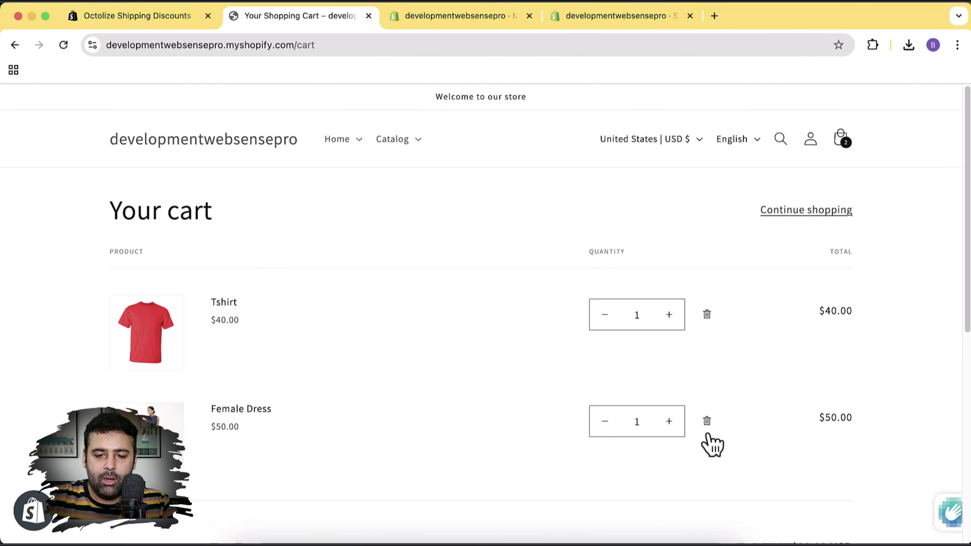
click(707, 422)
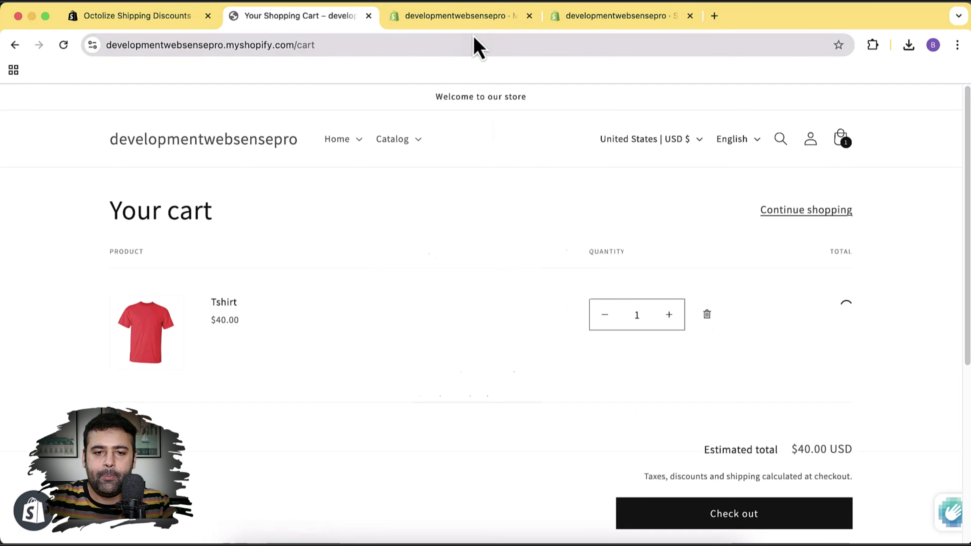
Deactivate "Test shipping discount" in the Shopify admin and return to the shipping discounts list.
click(622, 17)
click(484, 26)
click(615, 17)
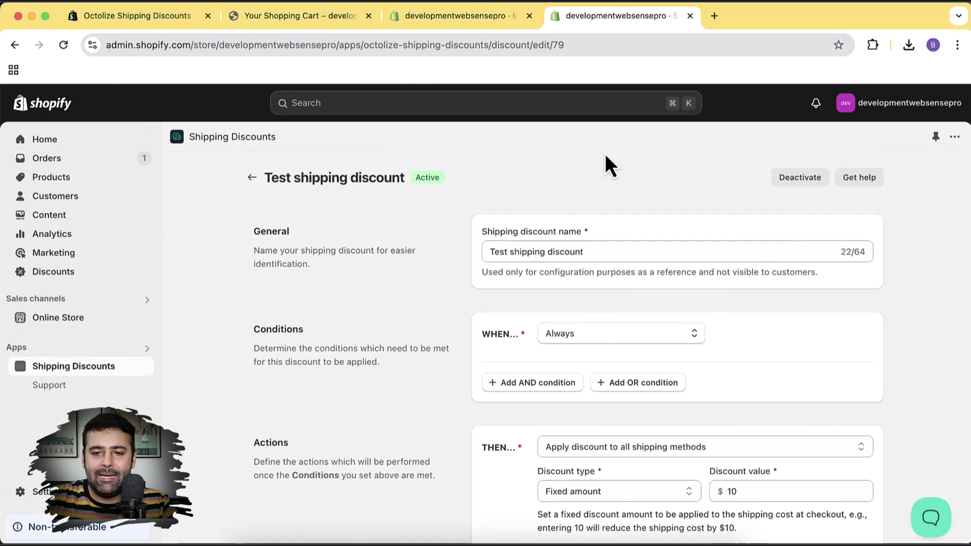
click(803, 180)
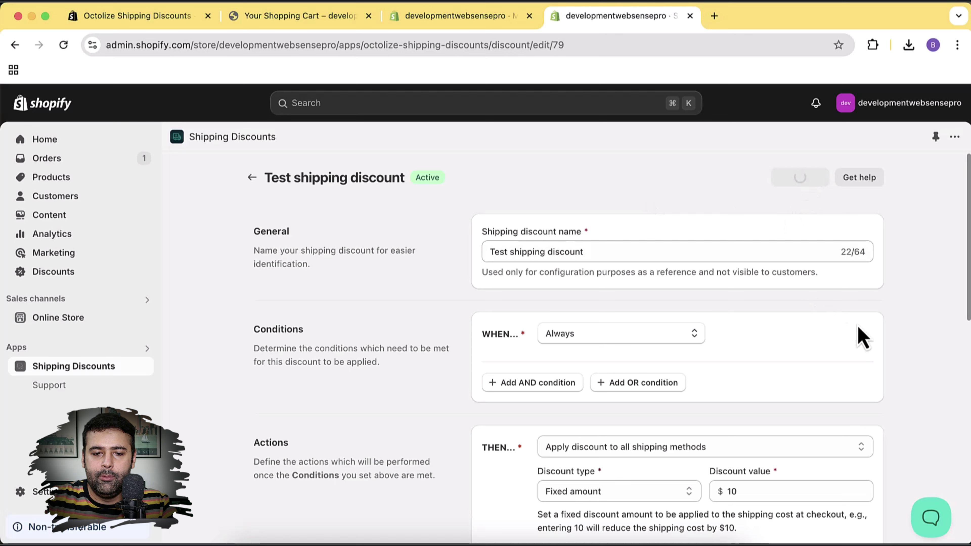
click(252, 177)
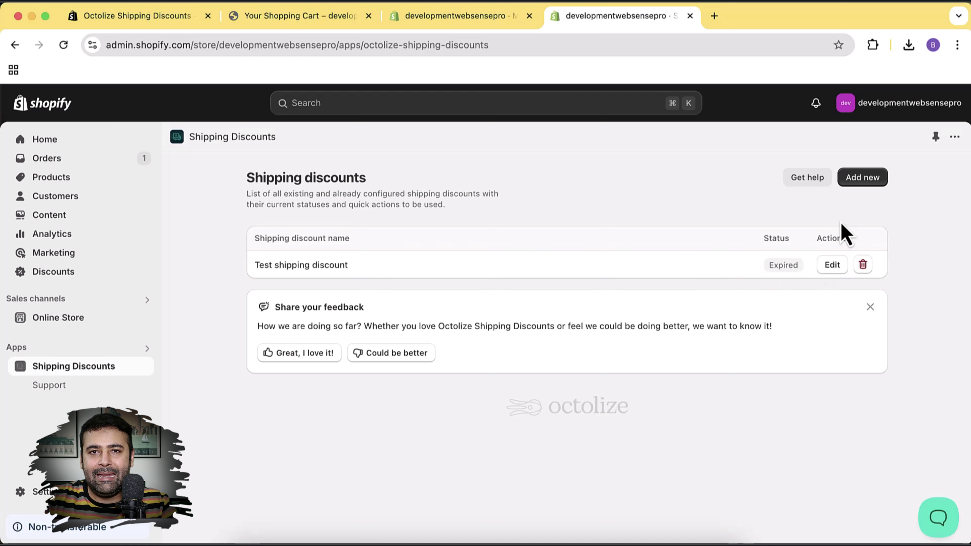
Create a new shipping discount named "Free Shipping for more than 150$".
click(862, 178)
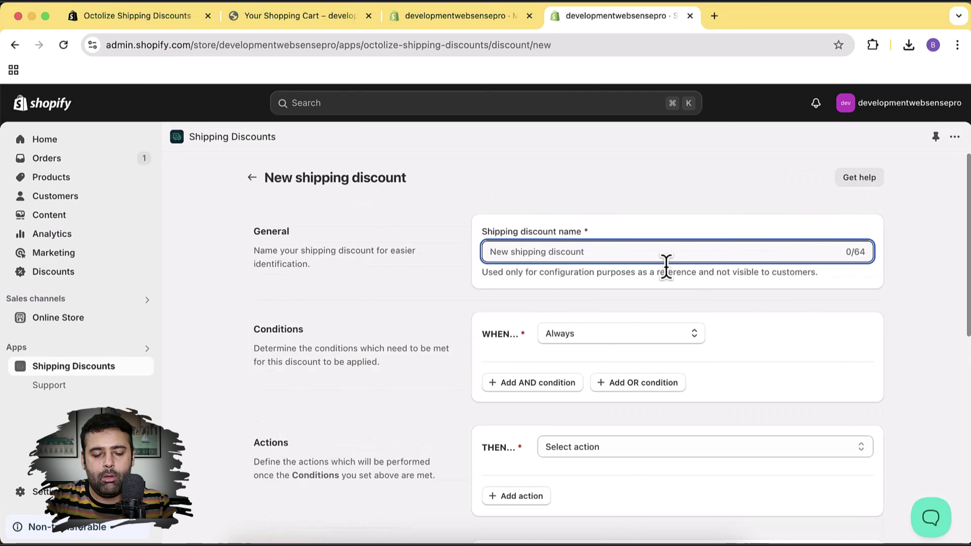
text(Free Shipping for more than 150$)
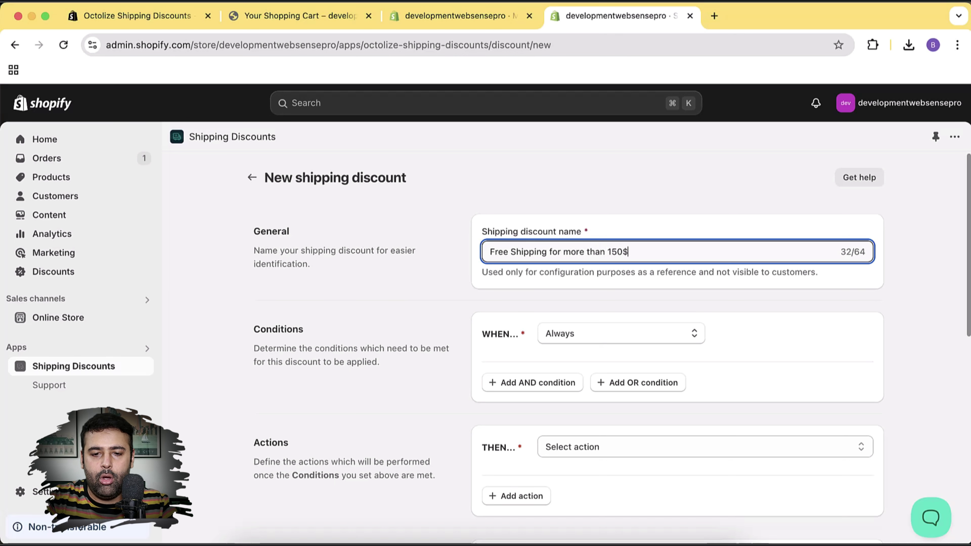
Set the discount condition to cart total amount equals or is greater than $150.
scroll(748, 268, down, 1)
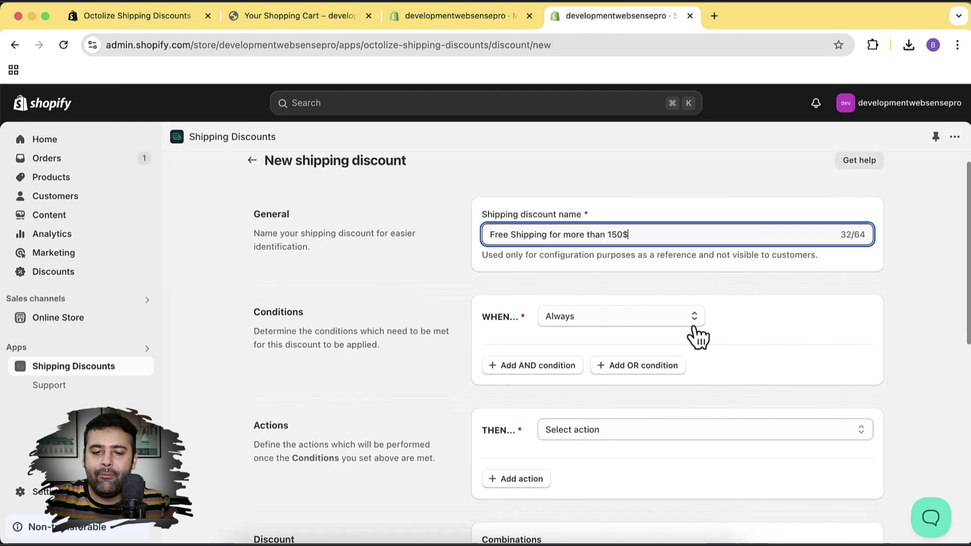
click(692, 323)
scroll(776, 325, down, 2)
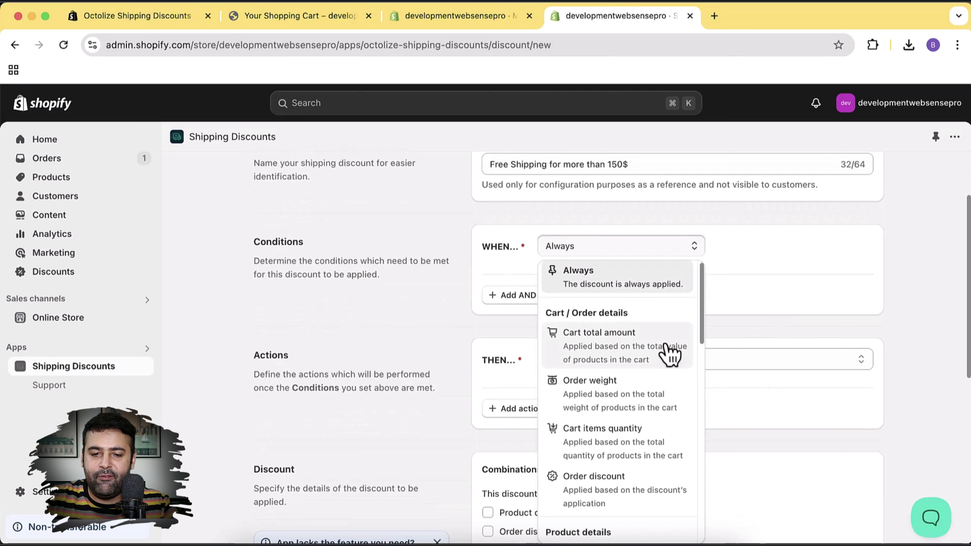
click(670, 354)
click(766, 248)
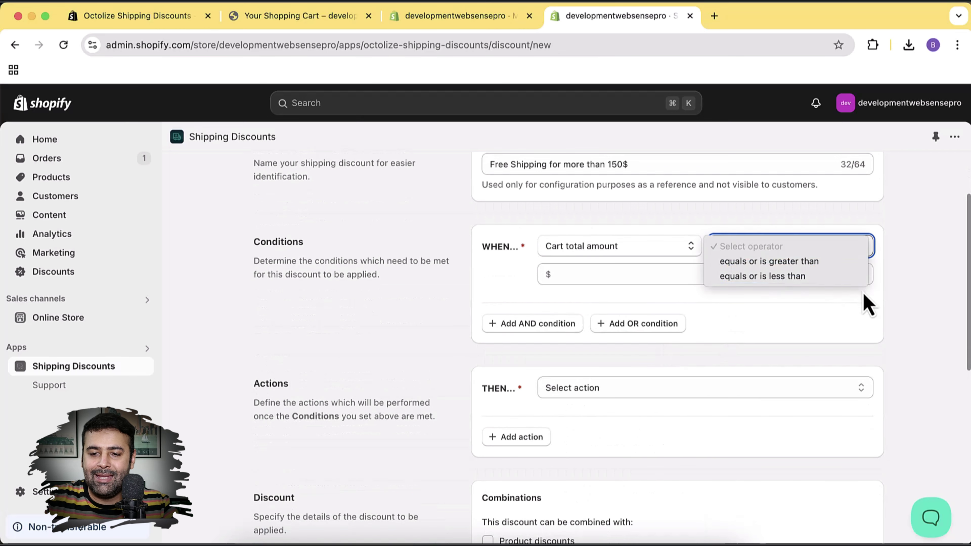
click(788, 261)
click(649, 272)
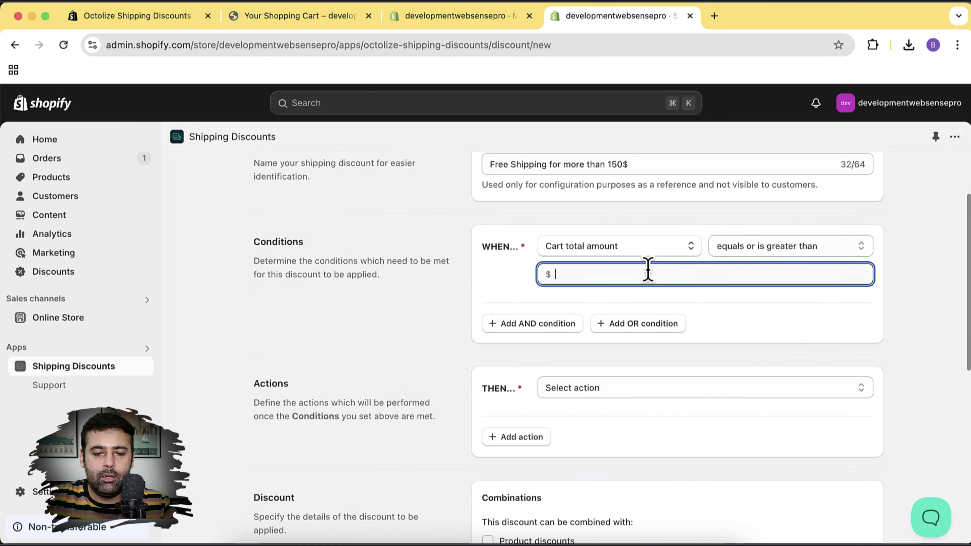
click(788, 342)
Apply a percentage discount granting free shipping to all shipping methods and save the new shipping discount.
scroll(803, 340, down, 3)
click(733, 306)
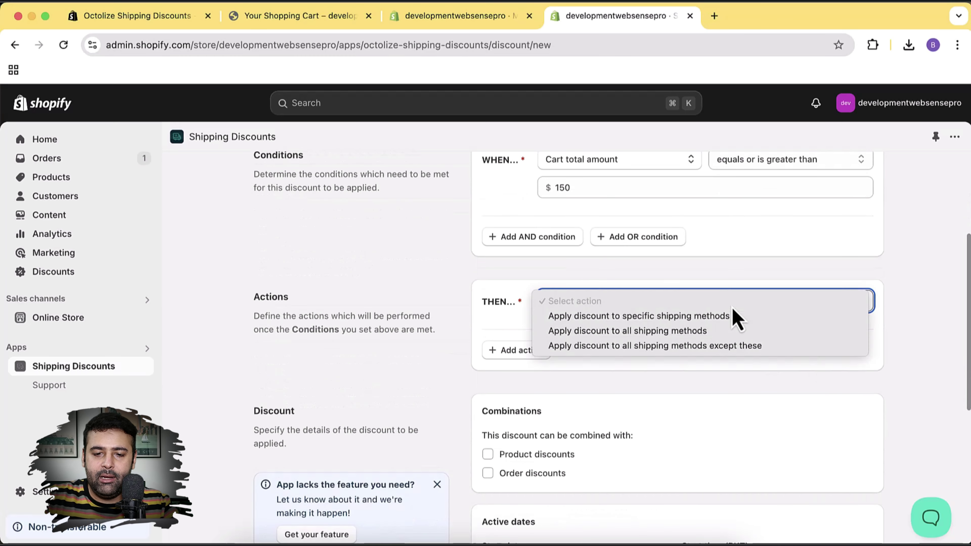
click(769, 335)
click(692, 353)
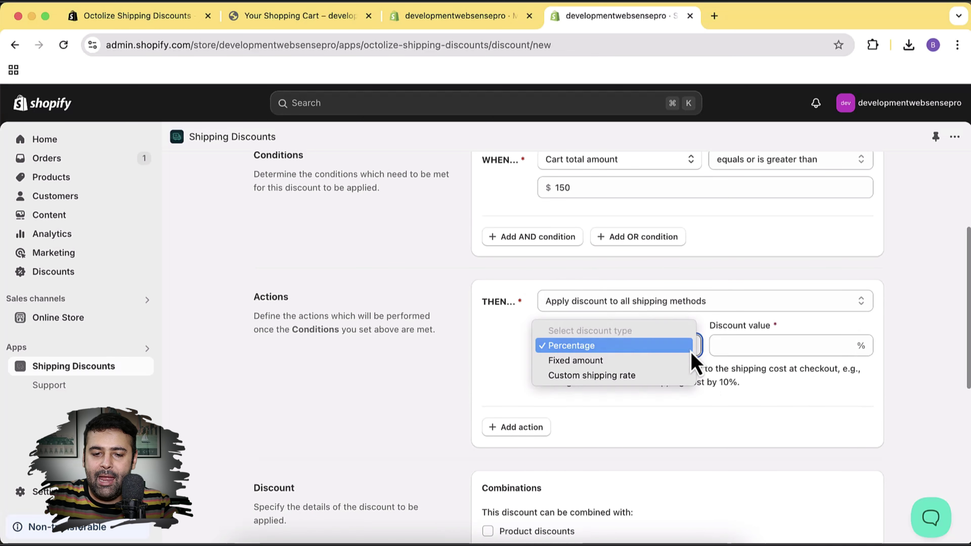
click(740, 368)
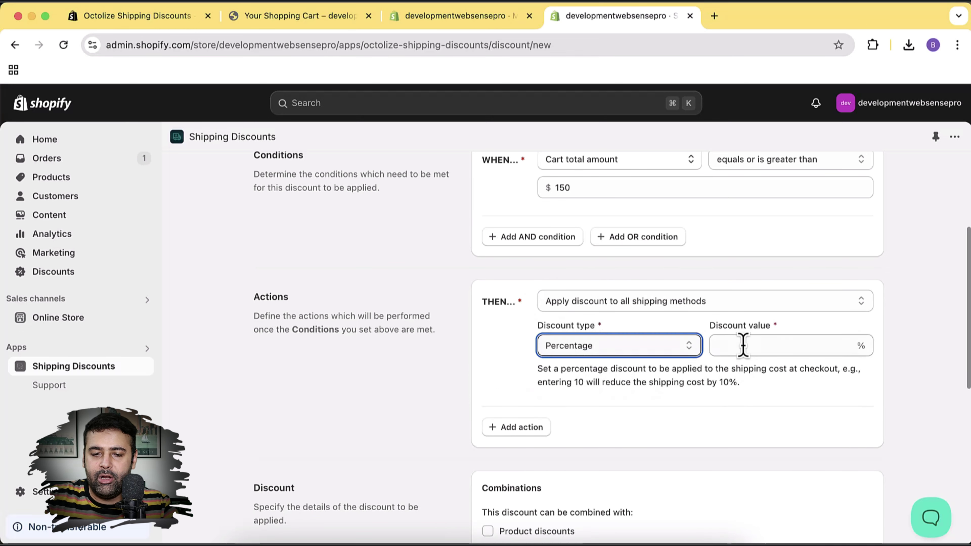
click(745, 345)
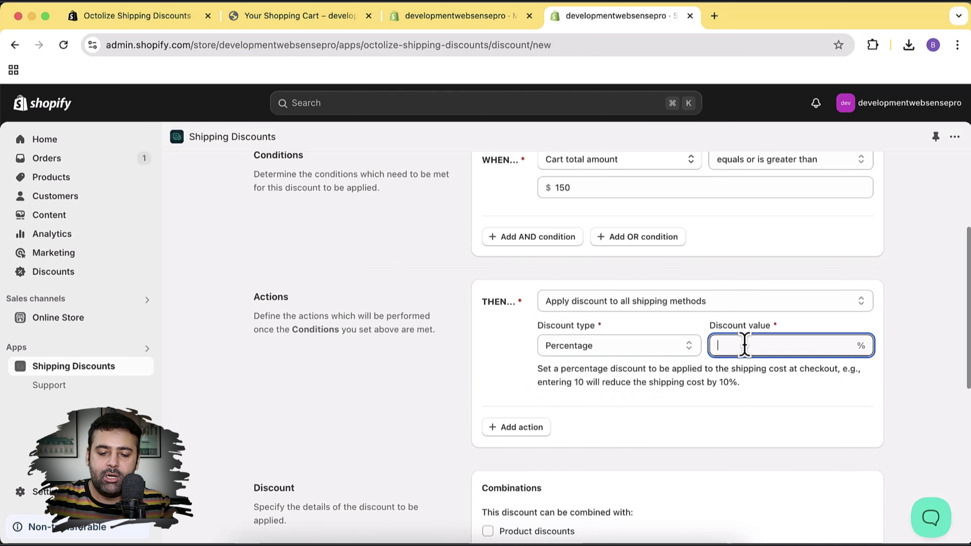
click(806, 412)
scroll(808, 391, down, 10)
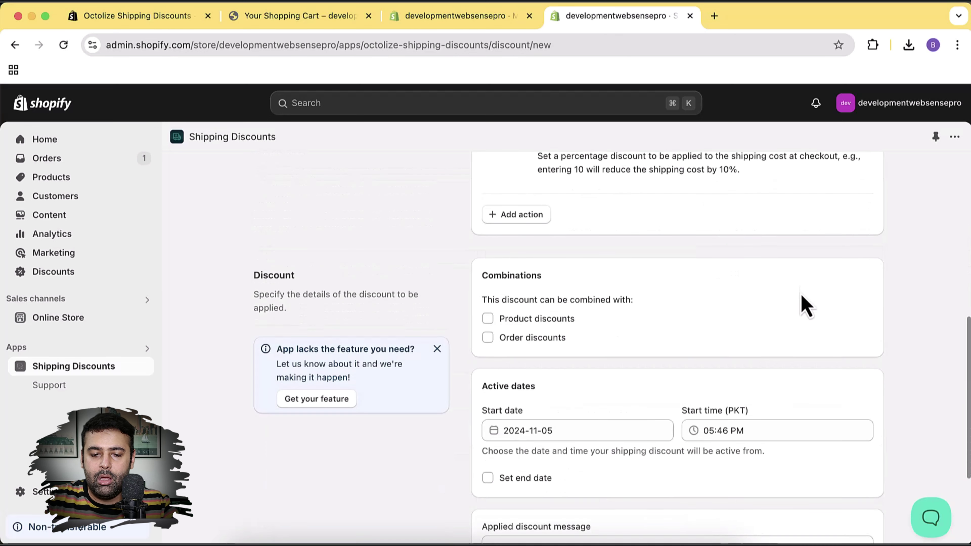
click(841, 478)
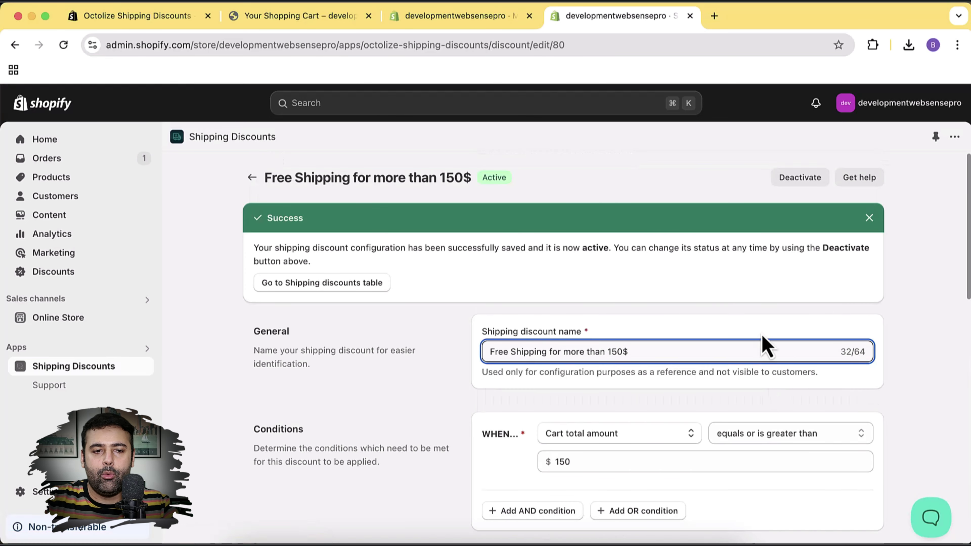
Add one ALBANY UNITED NIKE DRILL TOP - MEN'S in size S to the store cart and check its shipping charge at checkout.
click(283, 18)
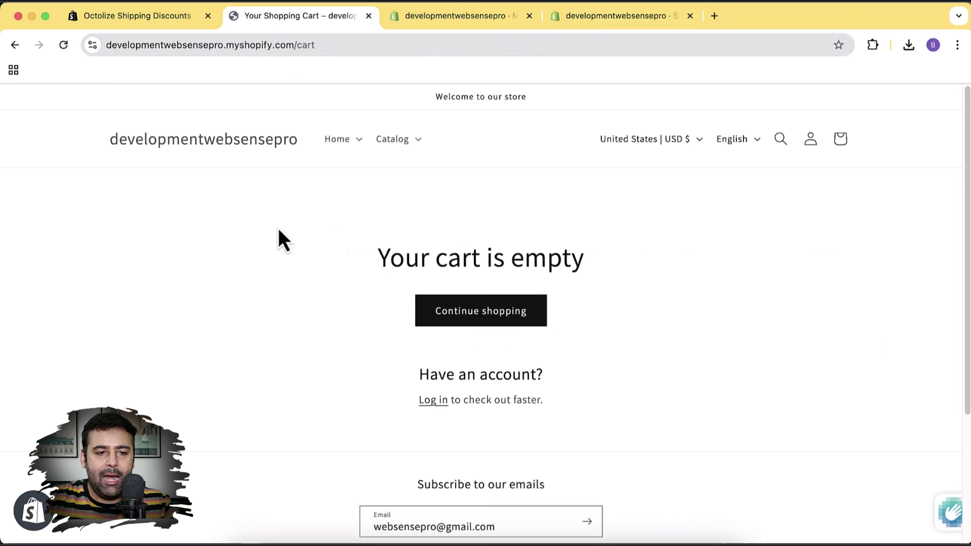
click(243, 143)
scroll(481, 181, down, 15)
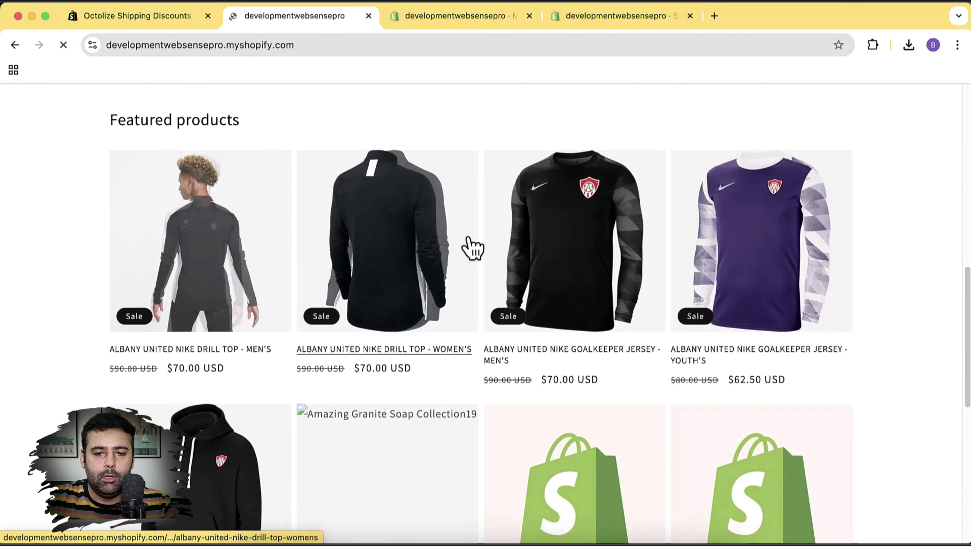
scroll(732, 223, down, 10)
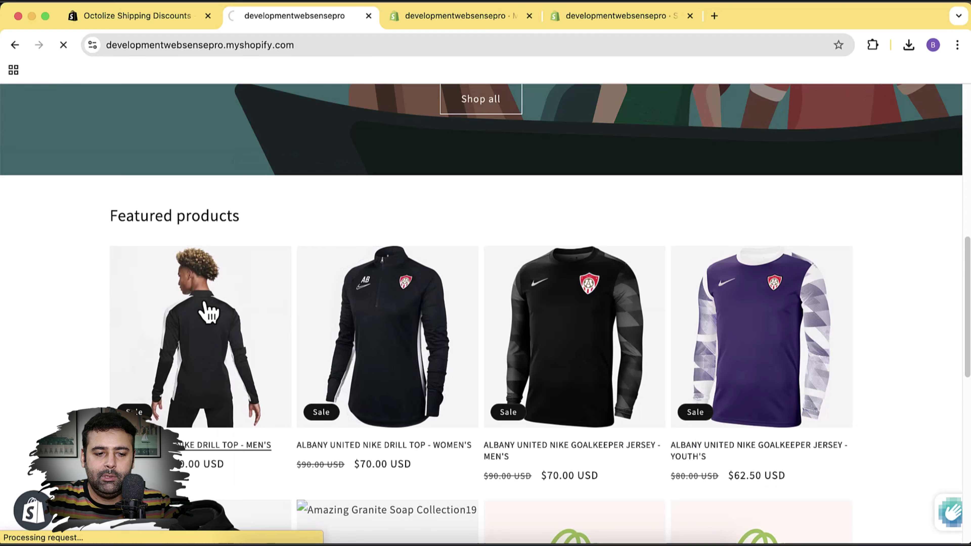
click(208, 312)
scroll(764, 261, down, 6)
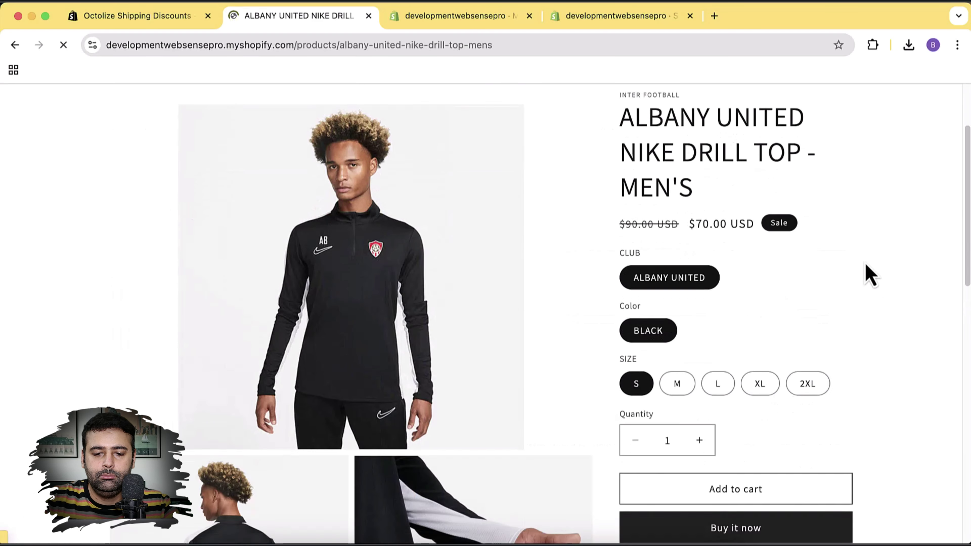
click(764, 369)
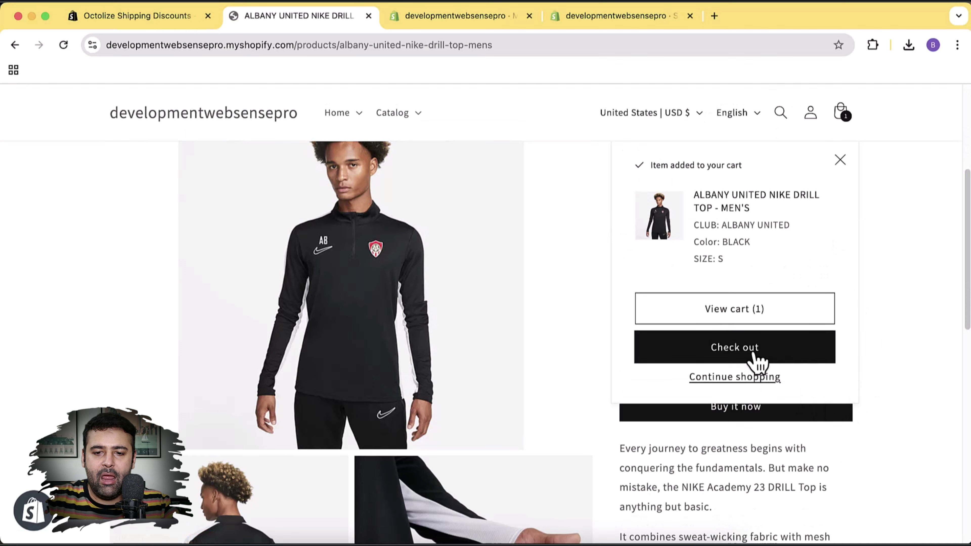
click(758, 362)
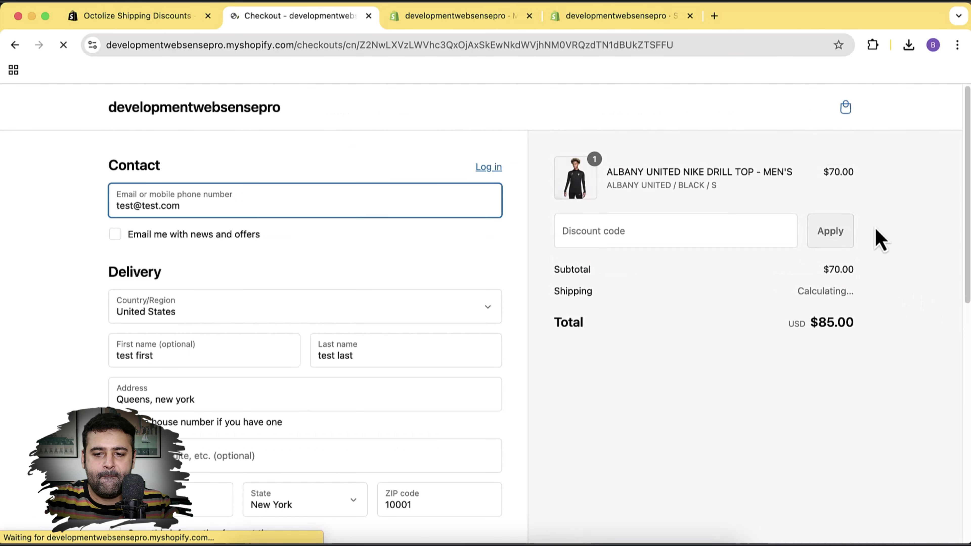
drag(824, 291, 851, 291)
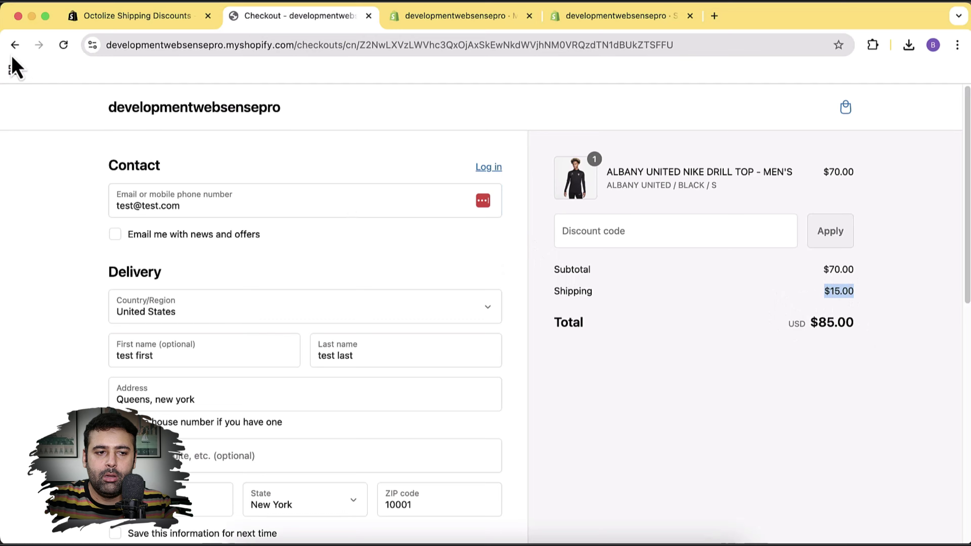
Go back to the drill top's product page, add three more size S units to the cart and proceed to checkout.
click(14, 45)
click(840, 160)
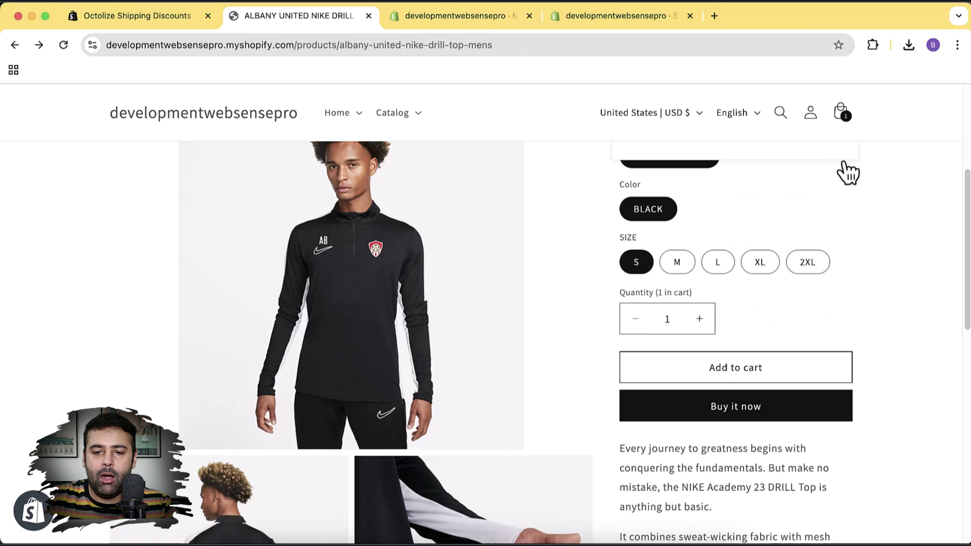
scroll(860, 323, up, 3)
scroll(847, 265, down, 1)
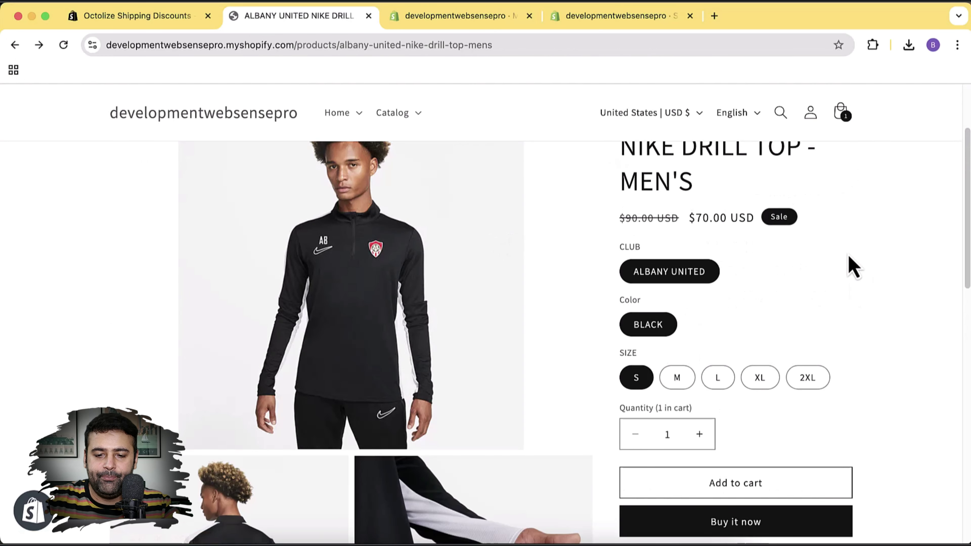
click(702, 413)
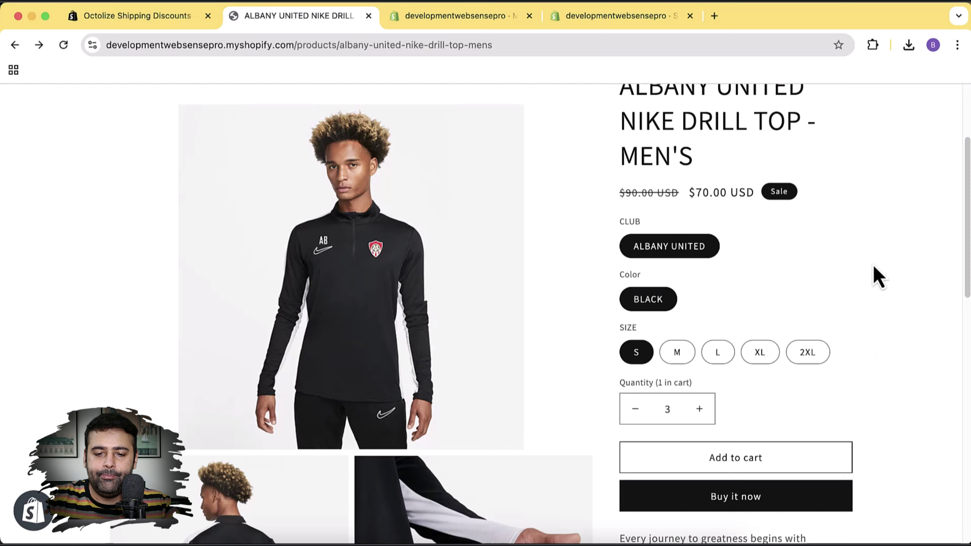
scroll(878, 281, down, 3)
click(763, 374)
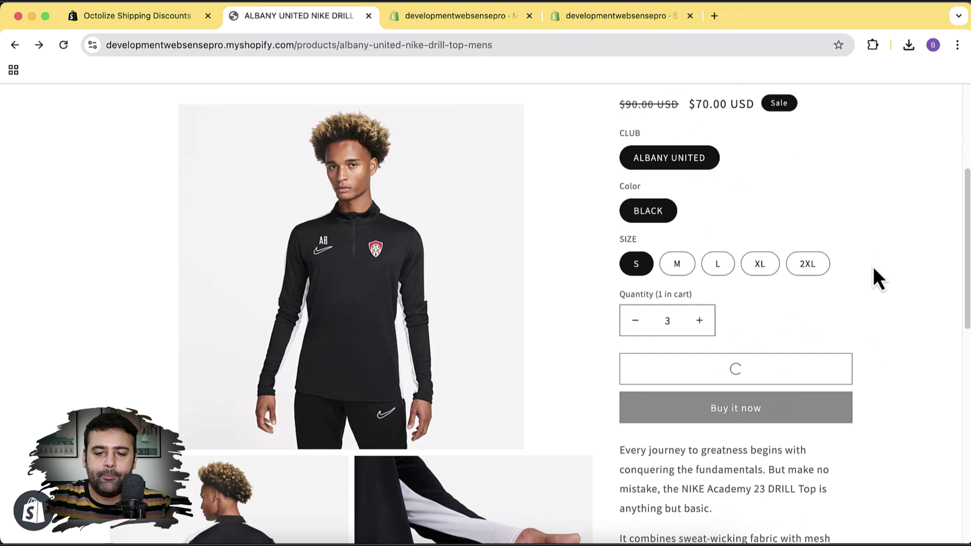
click(800, 349)
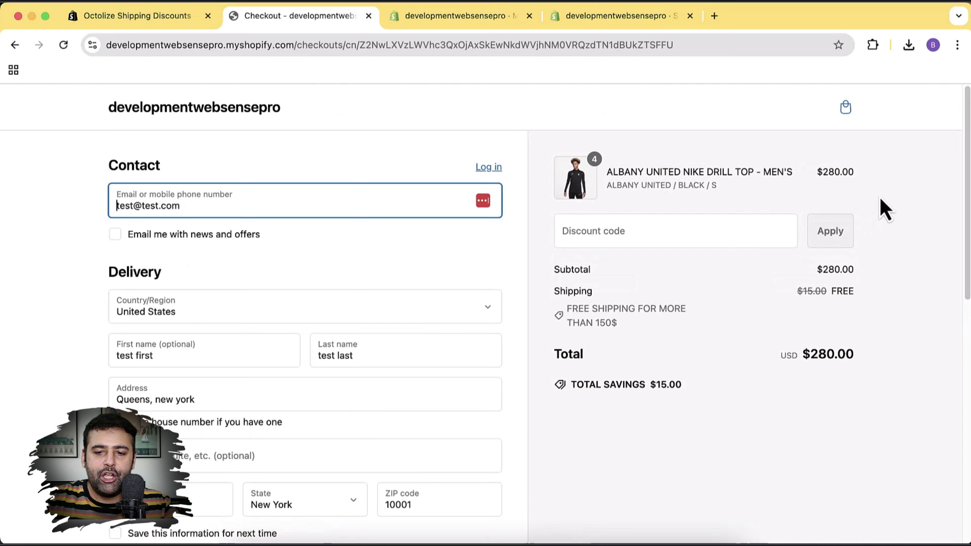
Examine the discount label and shipping charge for the four drill tops, and return to the "Free Shipping for more than 150$" discount settings.
scroll(822, 260, down, 1)
drag(569, 290, 687, 290)
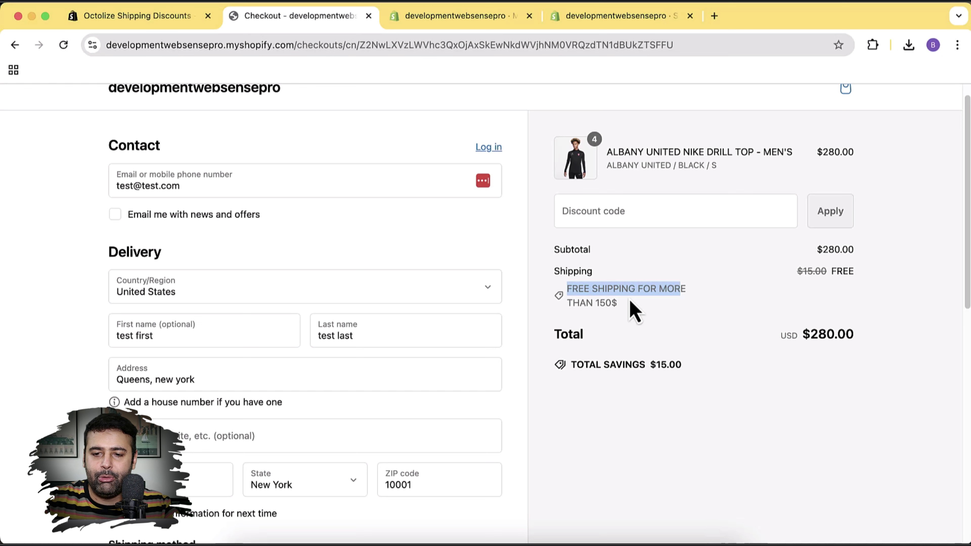
drag(797, 271, 852, 271)
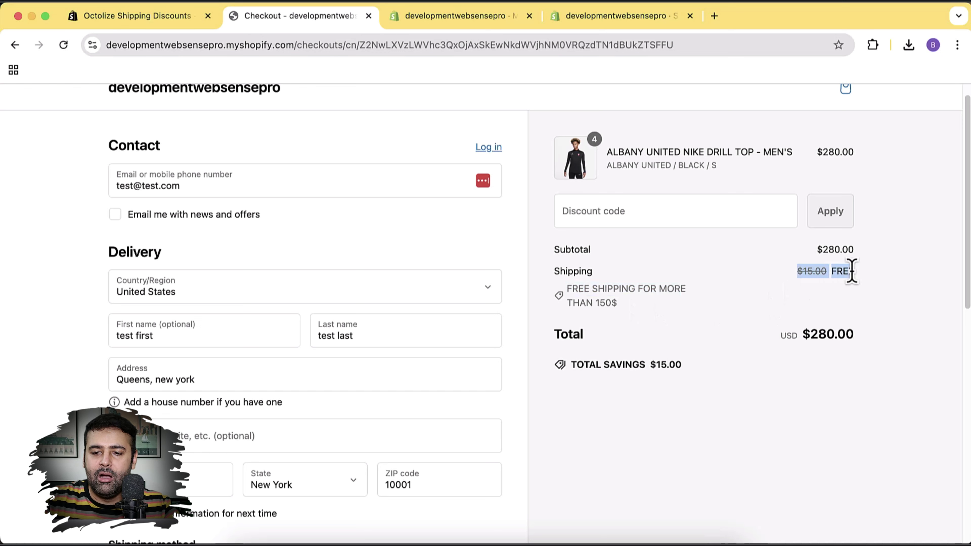
click(795, 283)
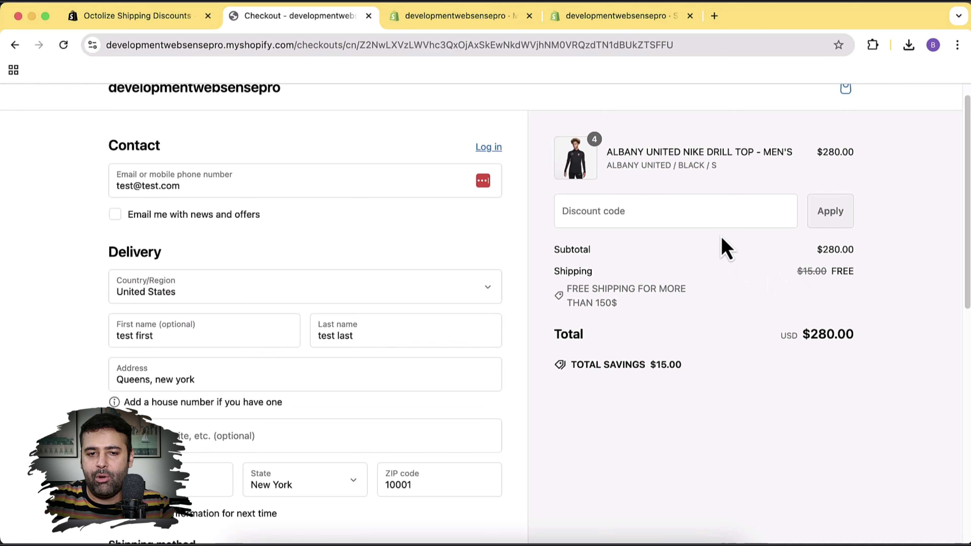
click(483, 18)
click(585, 18)
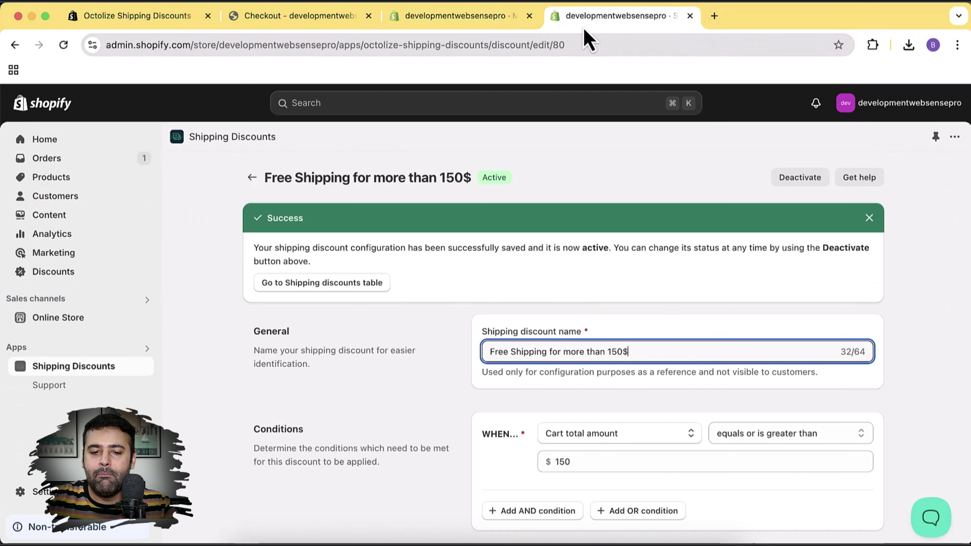
Examine the condition types available for the discount, from cart and product details to shipping address, customer details and shipping methods.
scroll(893, 271, down, 5)
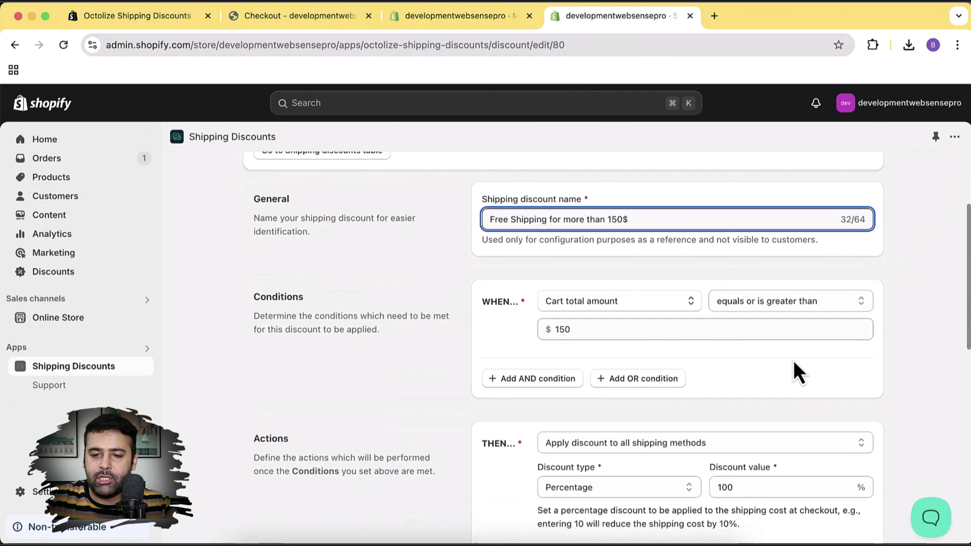
click(652, 305)
scroll(918, 319, down, 3)
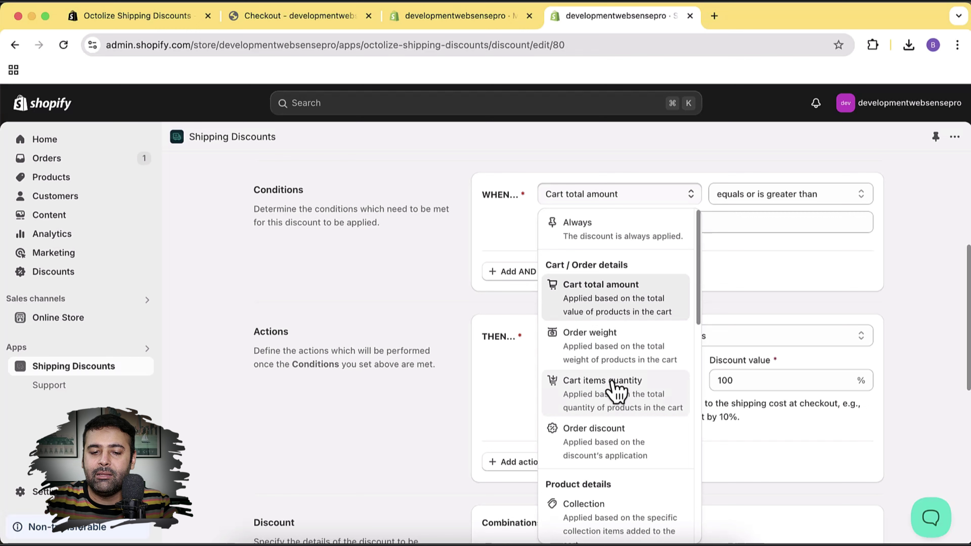
scroll(631, 306, down, 3)
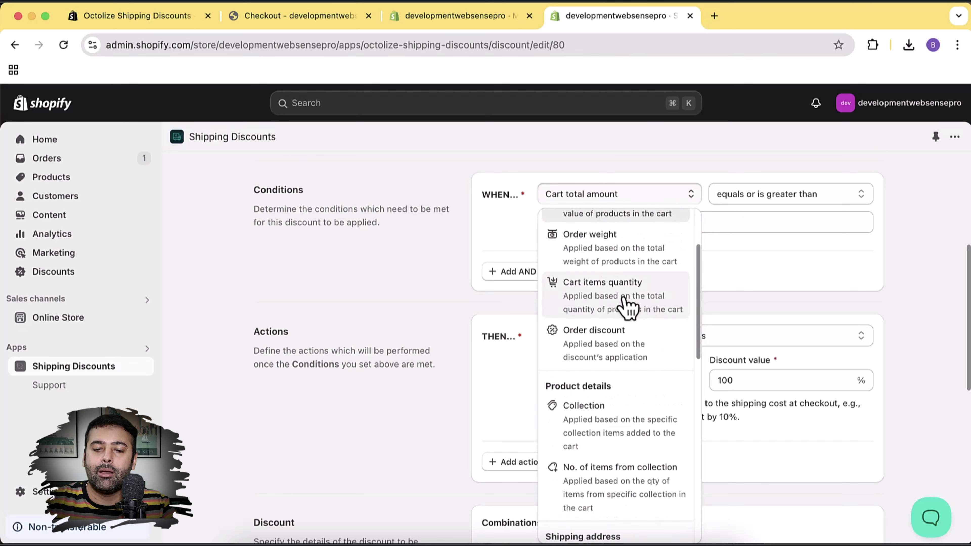
scroll(629, 280, down, 3)
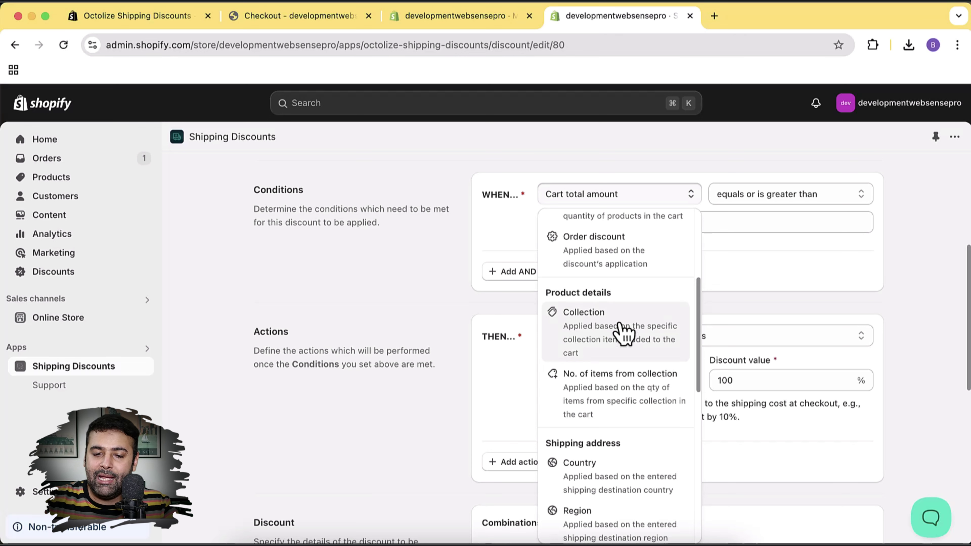
scroll(623, 333, down, 5)
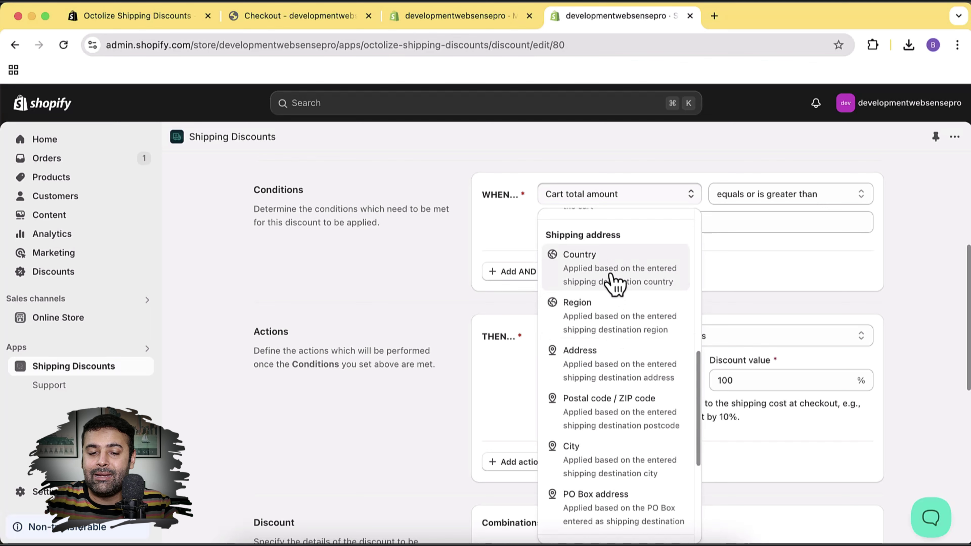
scroll(613, 319, down, 5)
scroll(625, 264, down, 1)
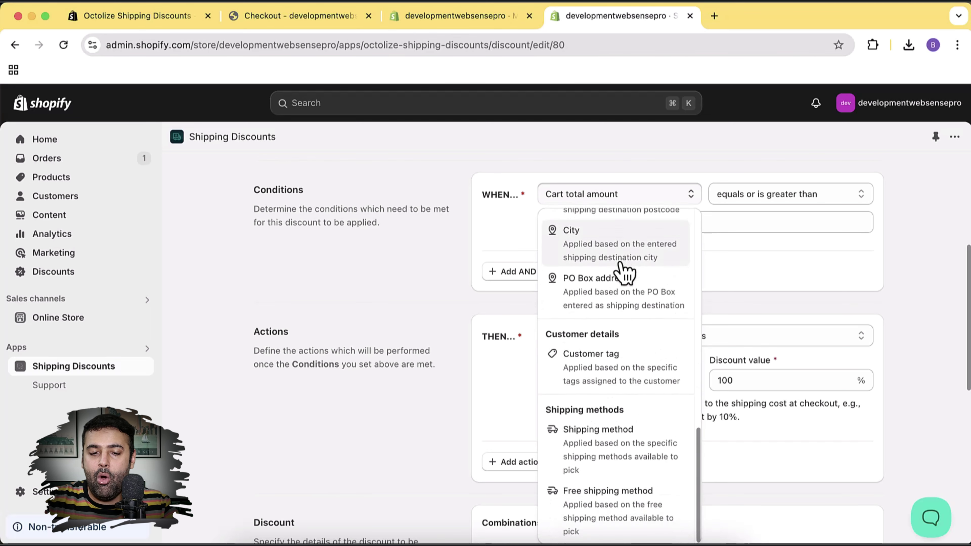
scroll(623, 384, up, 10)
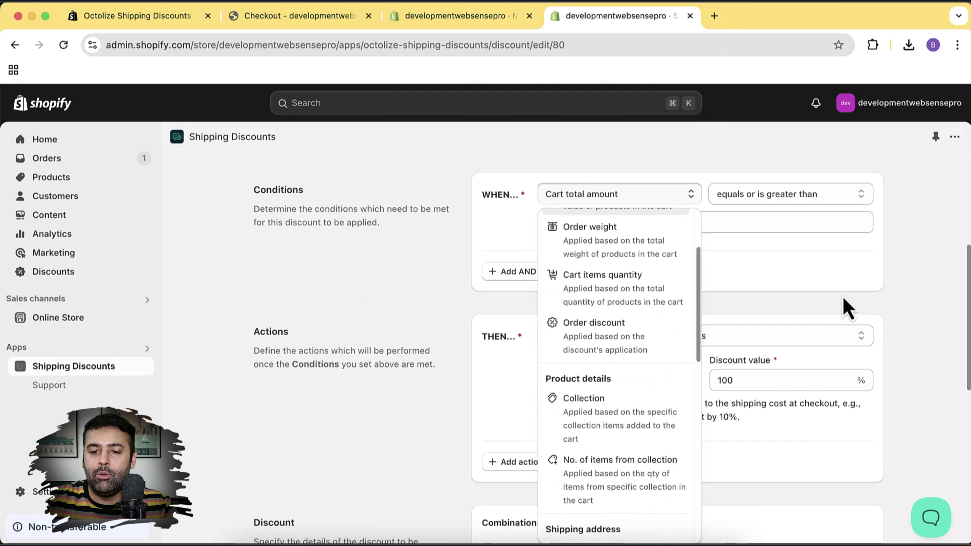
click(956, 269)
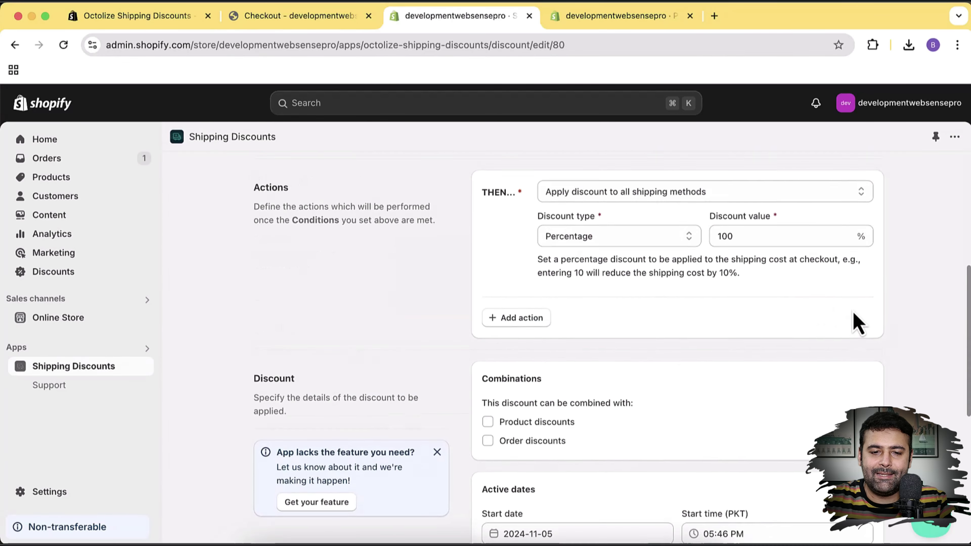
Try changing the discount's condition from a cart total to Collection.
scroll(856, 323, up, 8)
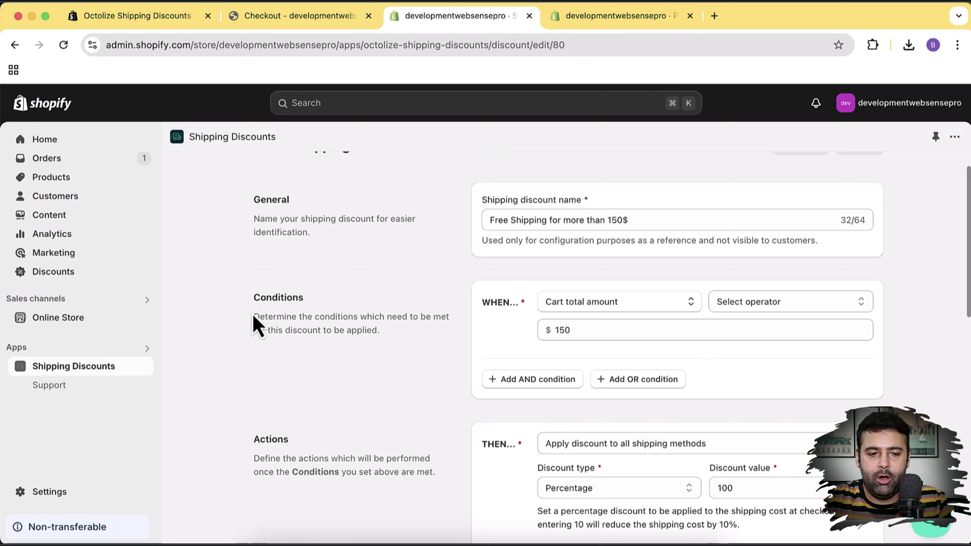
click(687, 308)
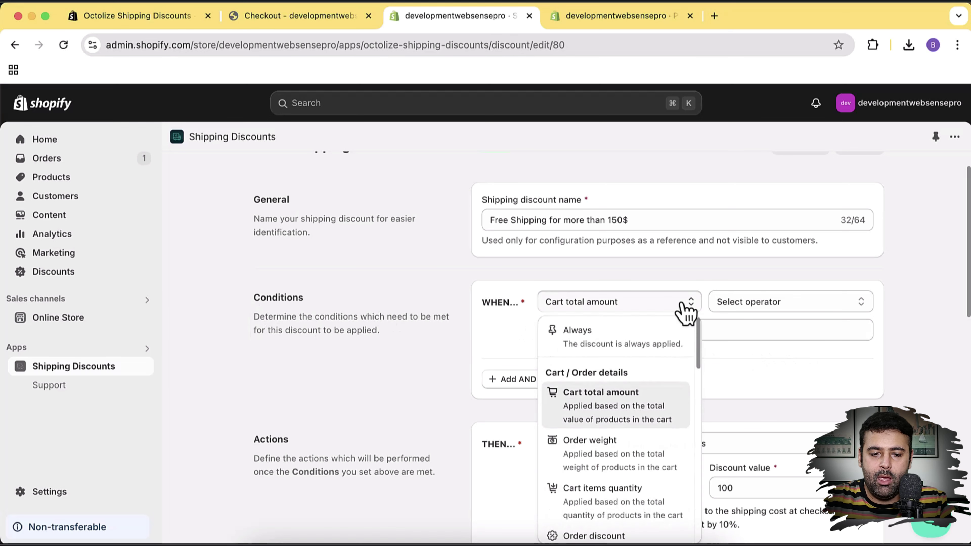
scroll(849, 319, down, 3)
scroll(658, 300, down, 3)
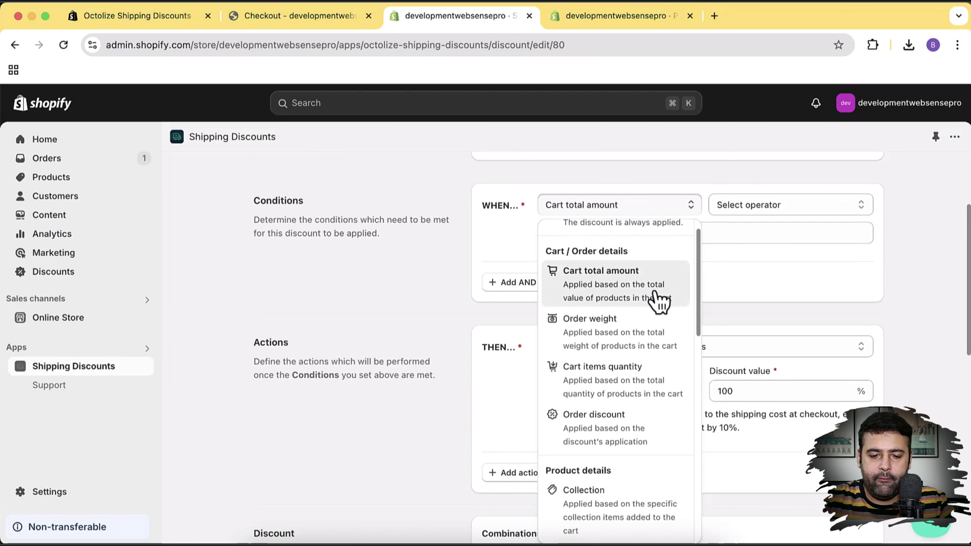
scroll(654, 305, down, 2)
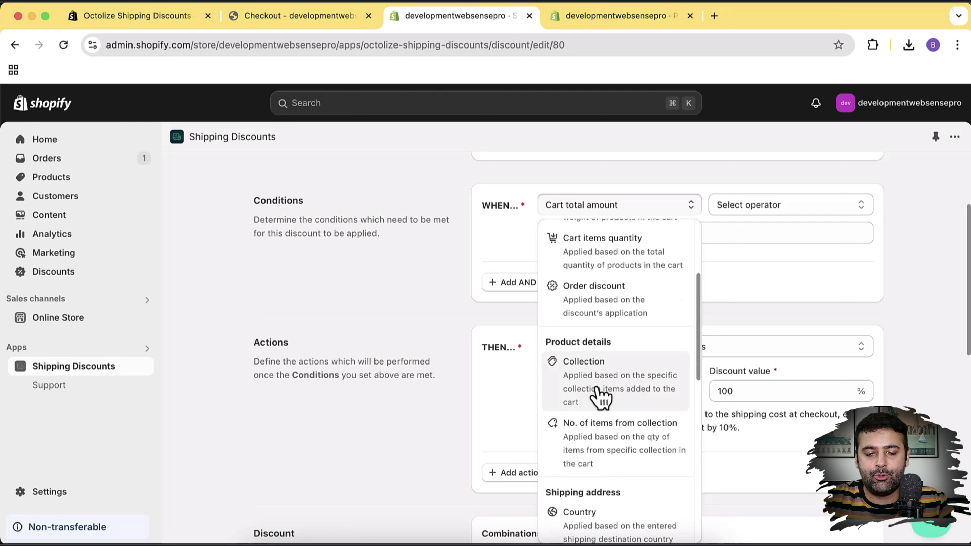
click(601, 396)
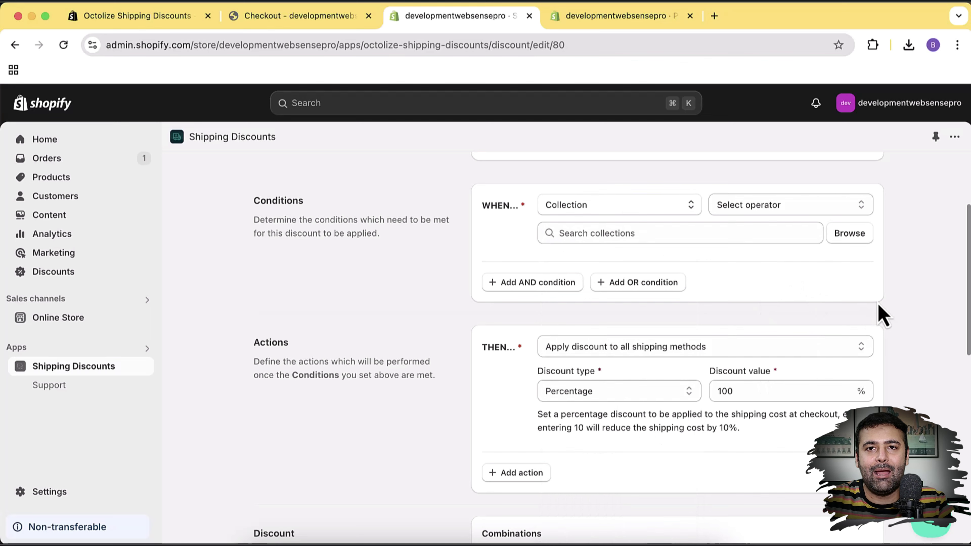
Deactivate the "Free Shipping for more than 150$" discount and go to the store's product collections.
scroll(878, 303, up, 3)
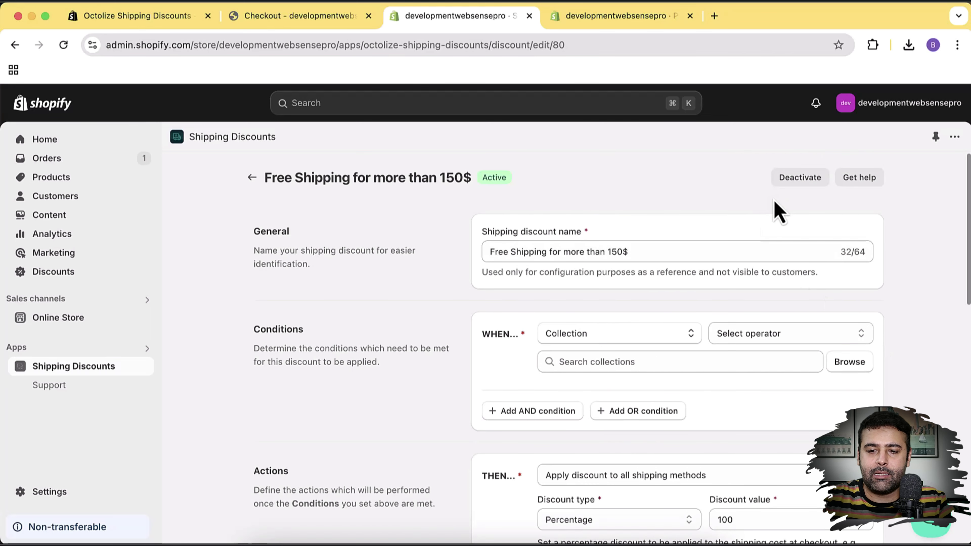
click(791, 184)
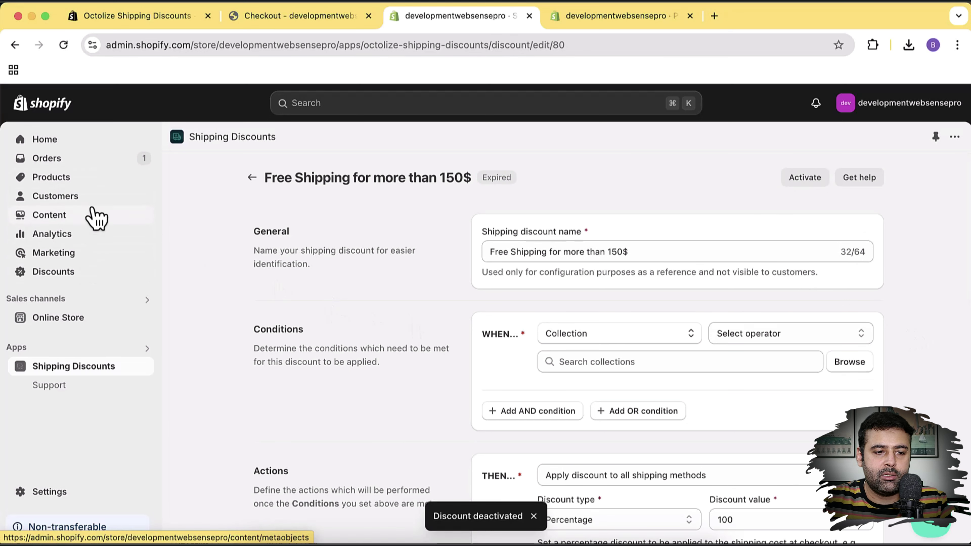
click(95, 178)
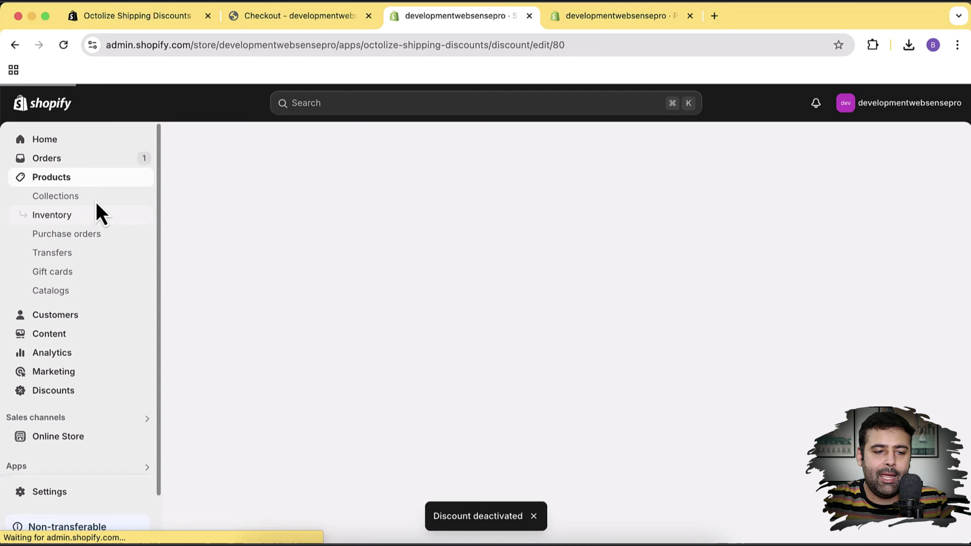
click(79, 196)
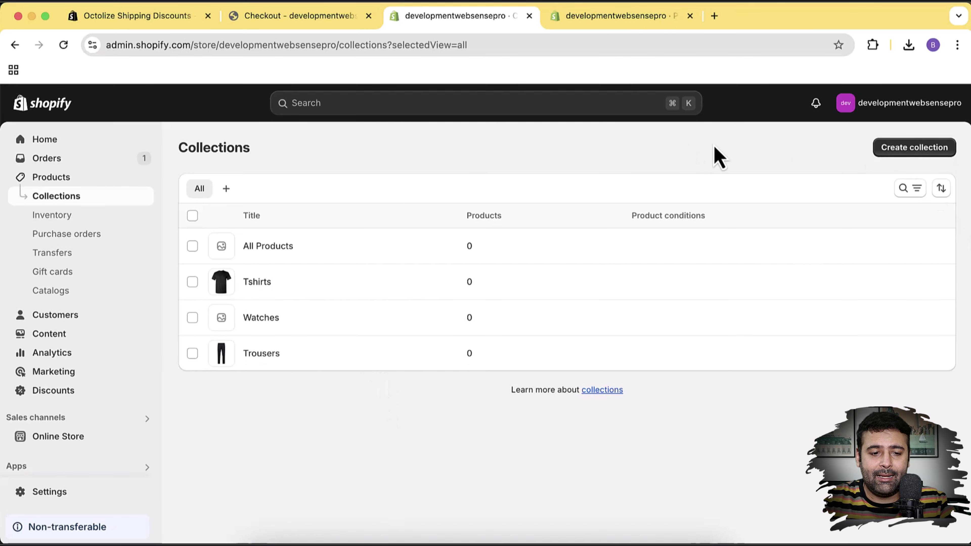
Create and save a manual collection titled "Female".
click(902, 151)
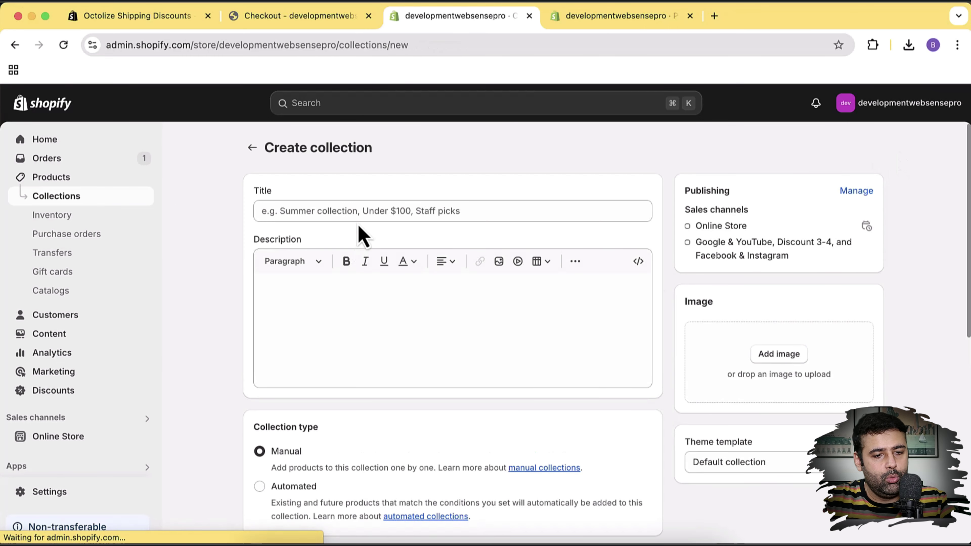
click(358, 213)
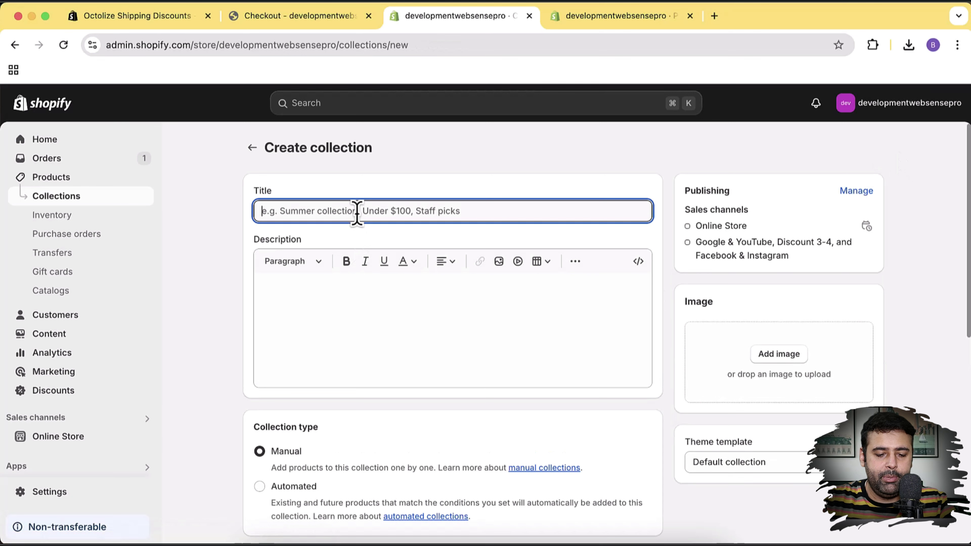
text(Female)
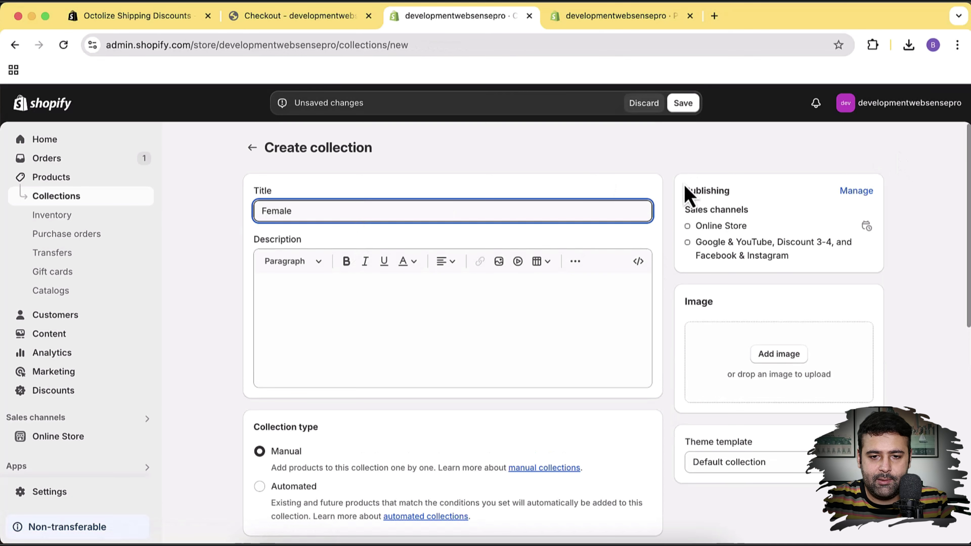
click(680, 104)
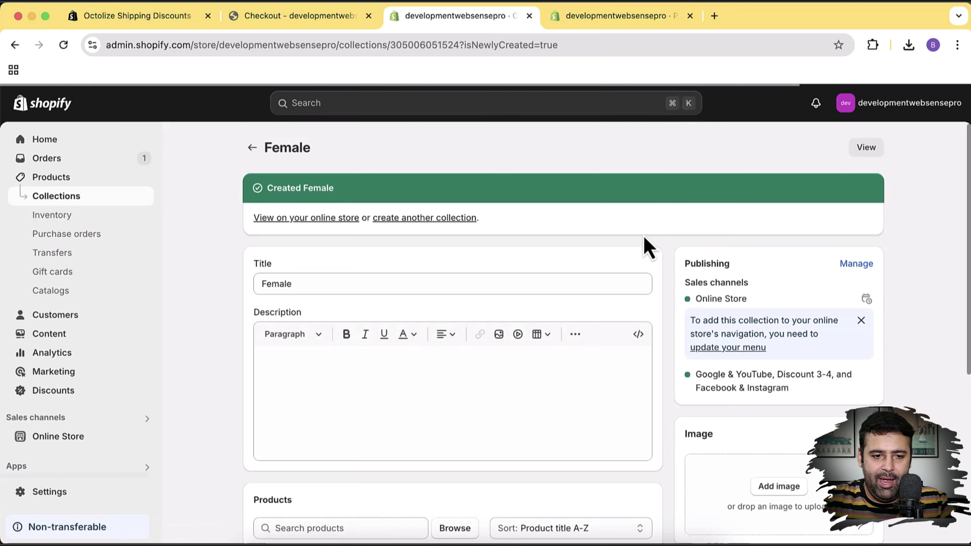
Search for "dress" and add the Female Dress product to the Female collection.
scroll(650, 230, down, 1)
scroll(654, 214, down, 5)
click(351, 327)
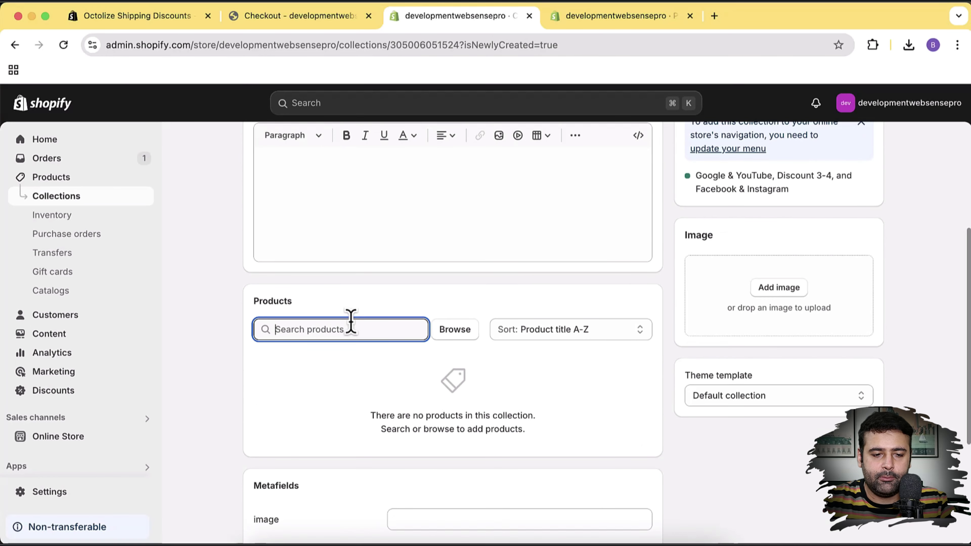
text(dress)
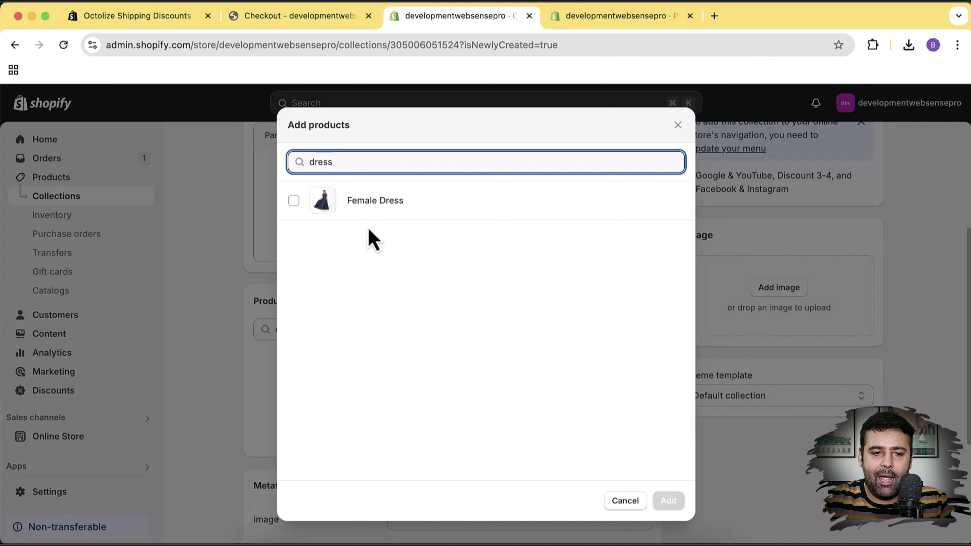
click(293, 200)
click(669, 501)
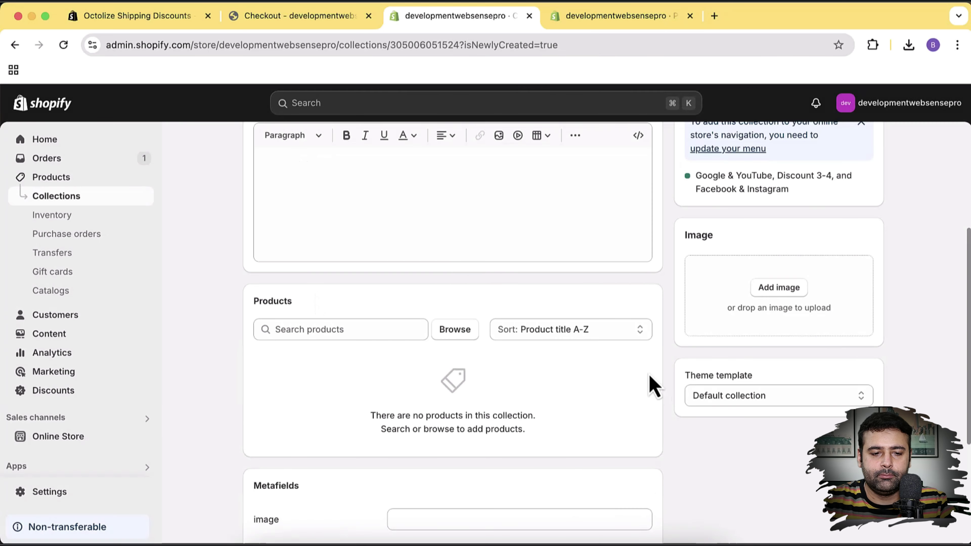
scroll(669, 405, up, 5)
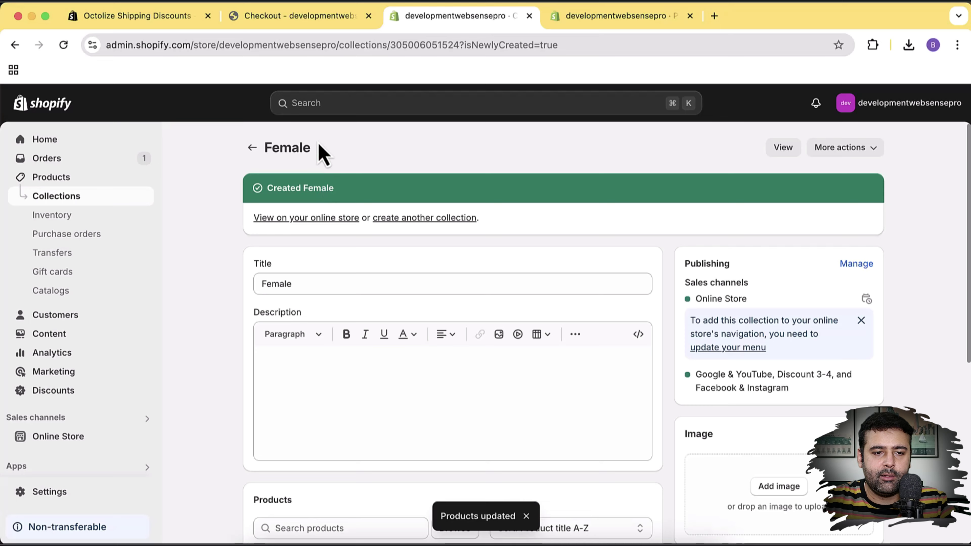
Switch to the store cart holding one Female Dress, proceed to checkout and check the dress's shipping charge.
click(281, 18)
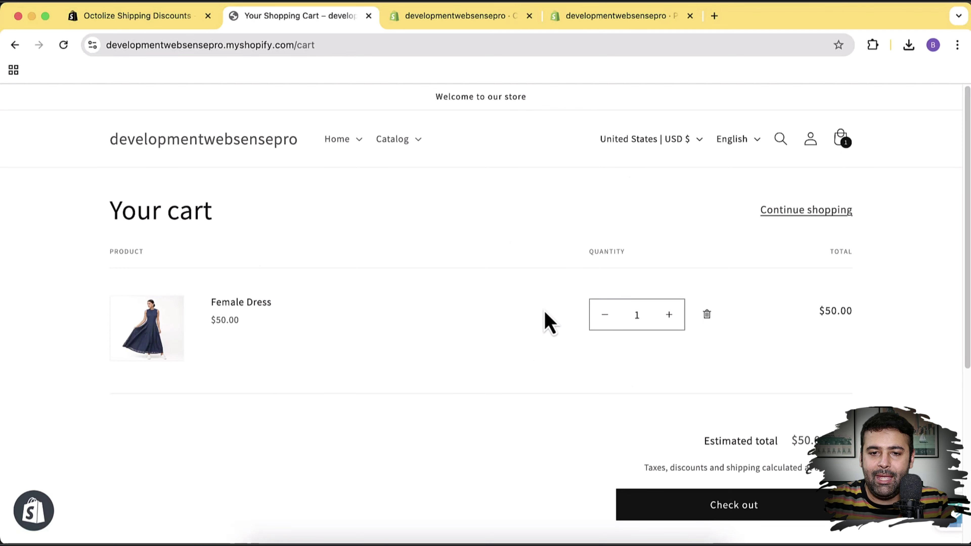
scroll(880, 340, down, 3)
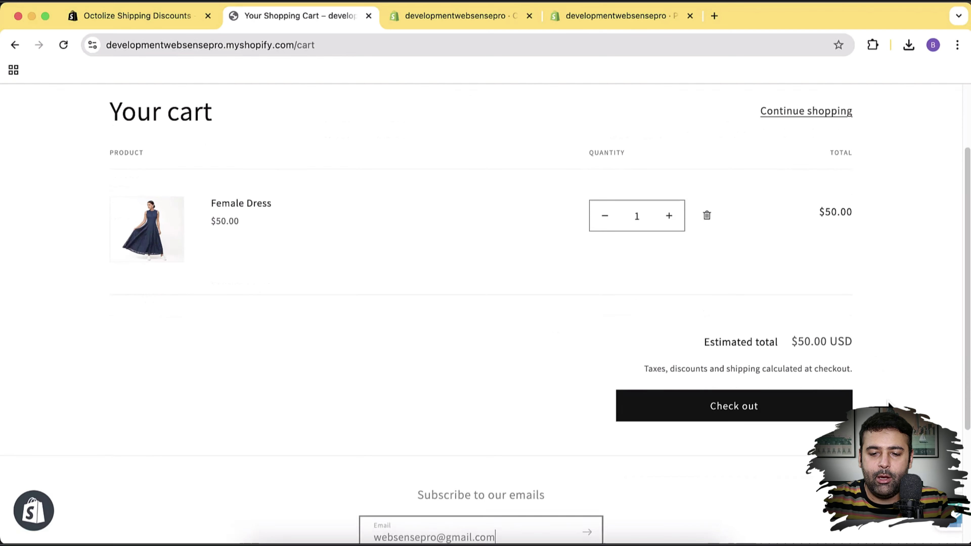
click(769, 412)
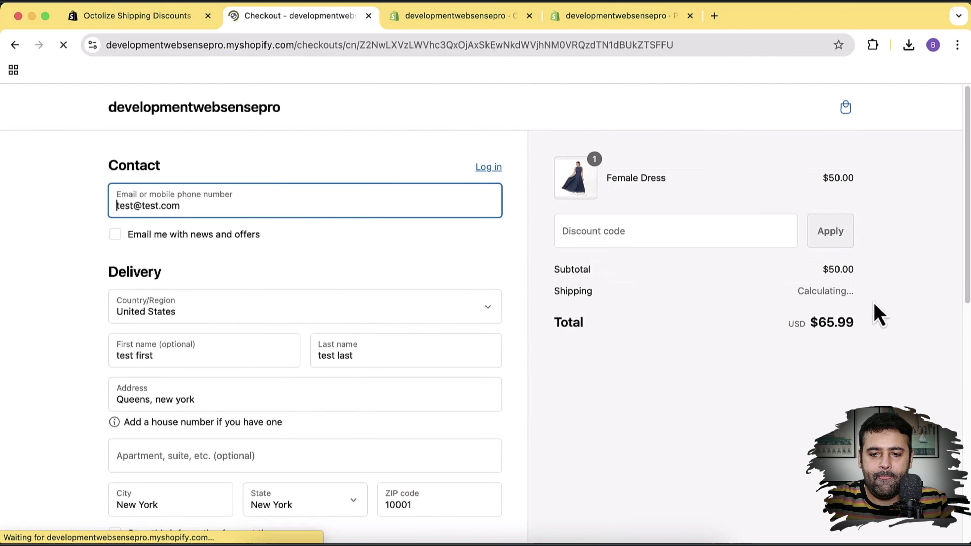
drag(829, 291, 856, 297)
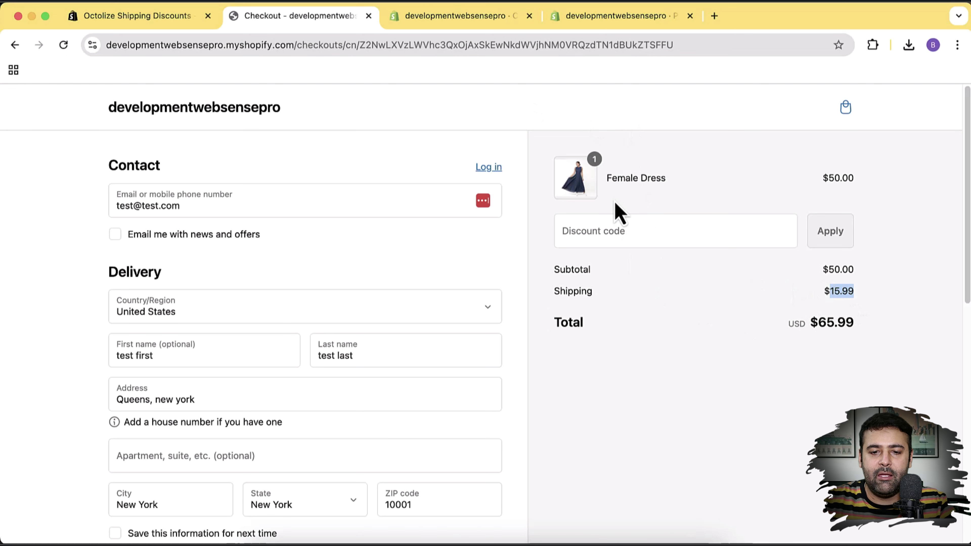
drag(606, 183, 687, 183)
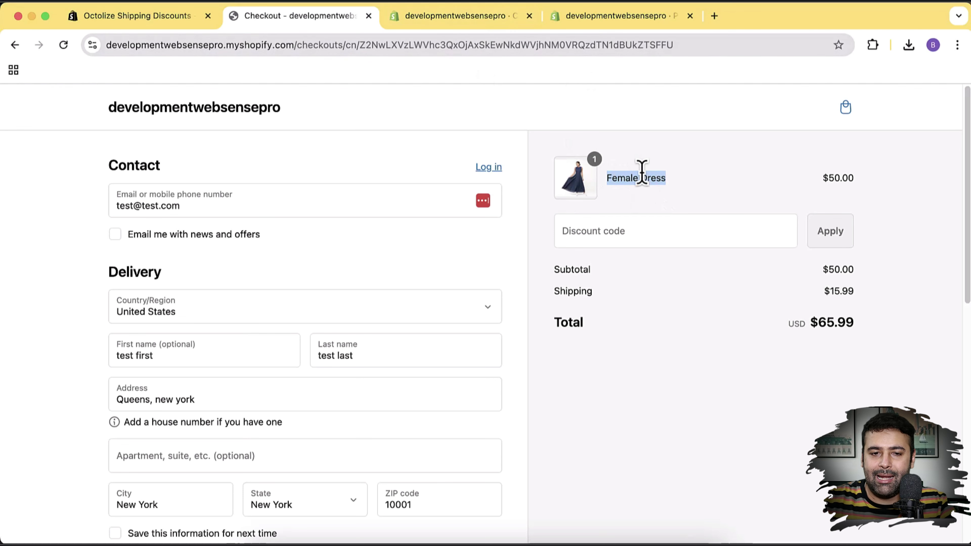
Return to the Shipping Discounts app and start a new shipping discount named "Check Collection and Add Free Shipping".
click(490, 17)
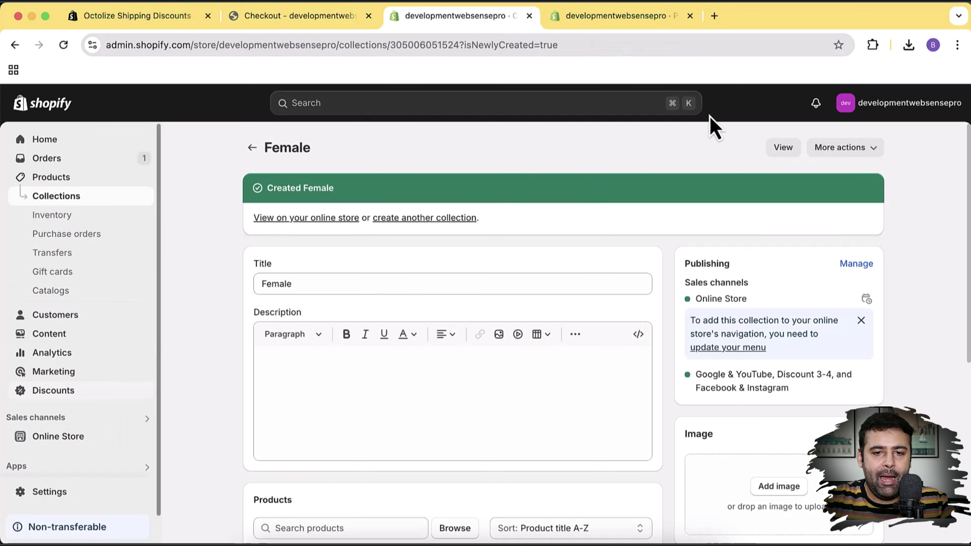
click(651, 25)
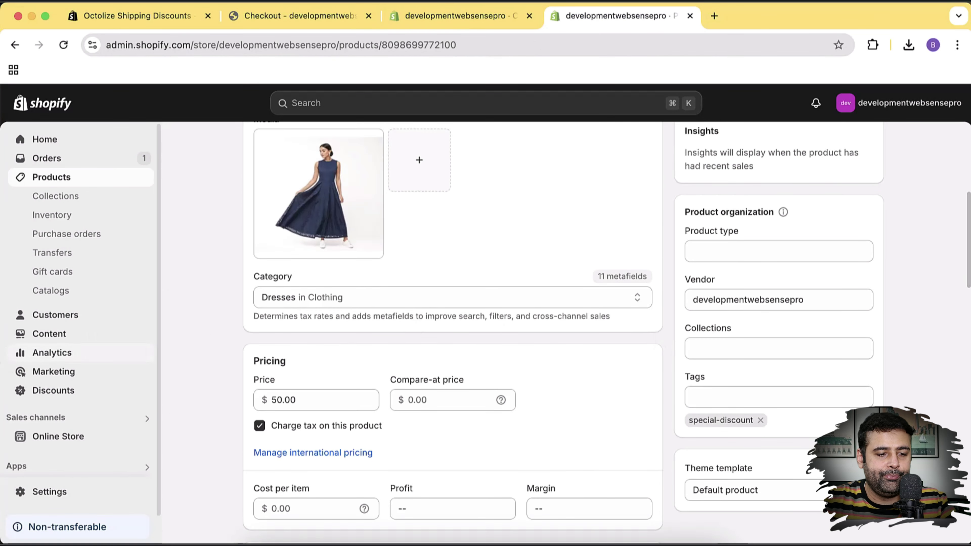
click(100, 461)
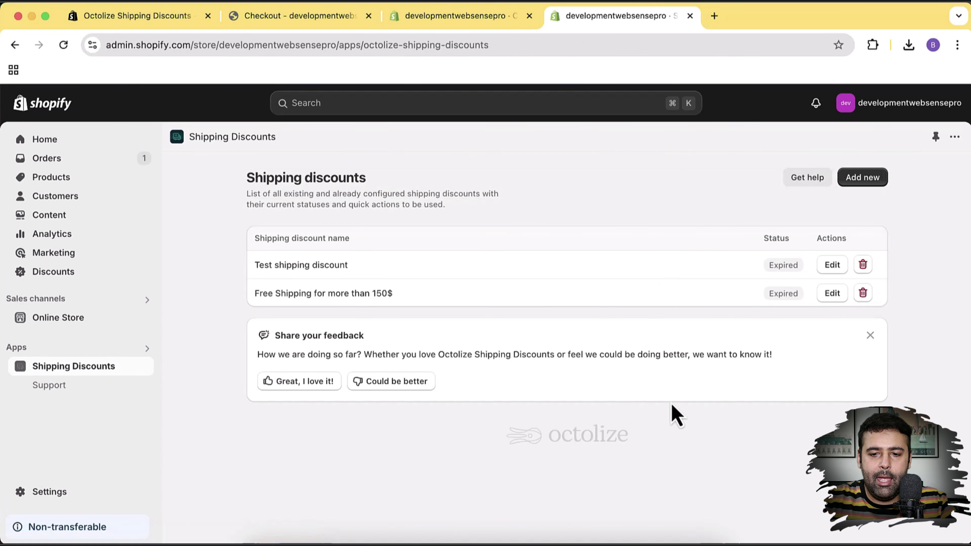
click(865, 180)
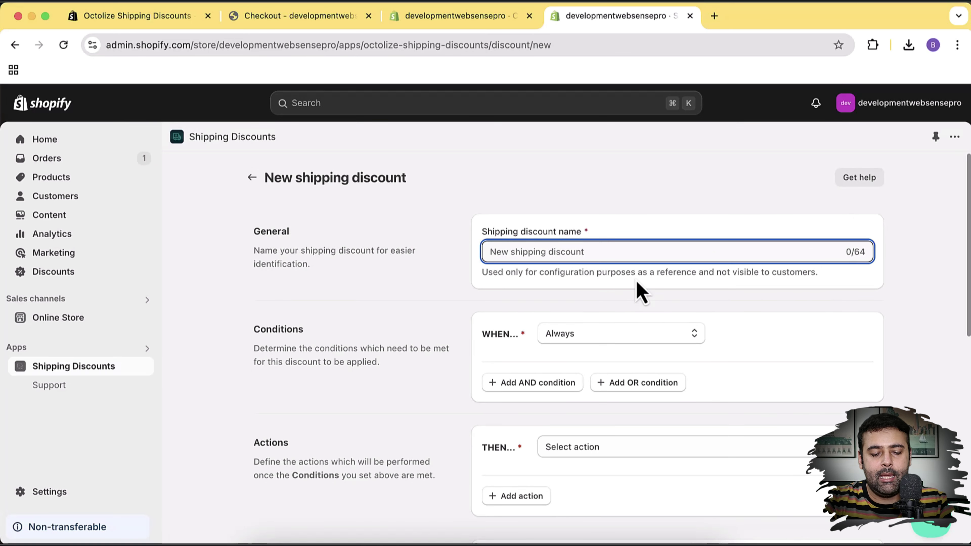
text(Check Collection and Add Free Shipping)
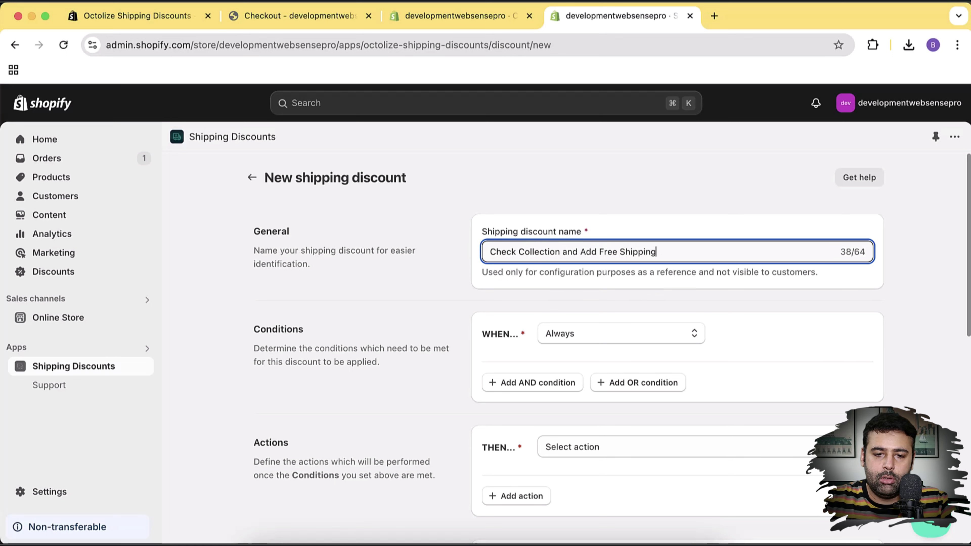
Rename the discount "Check Female Collection and Add Free Shipping" and set its condition to Collection is one of Female.
text(Female)
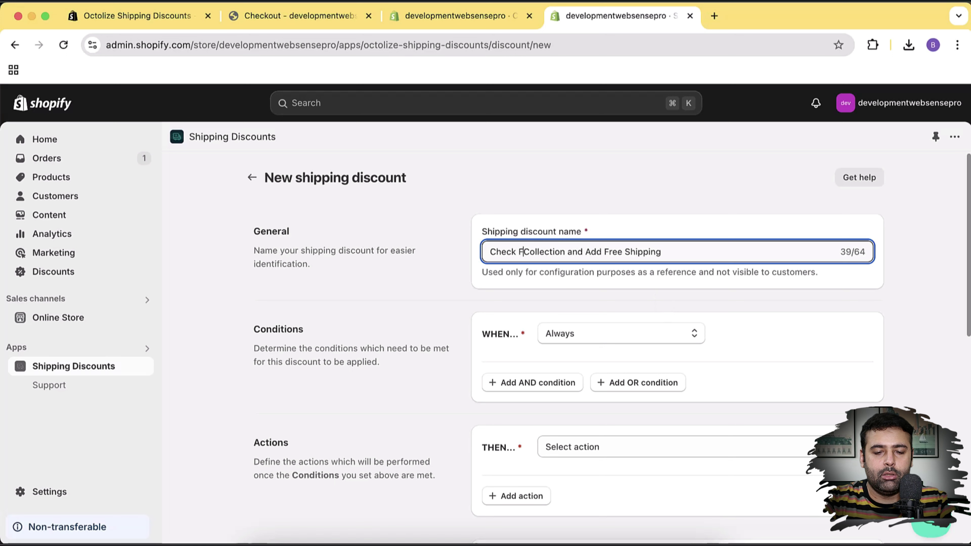
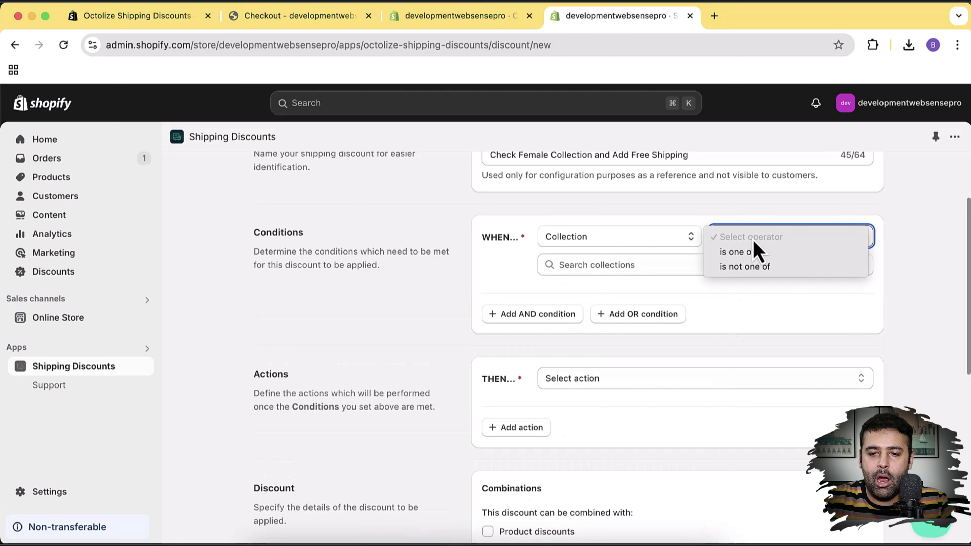
click(761, 253)
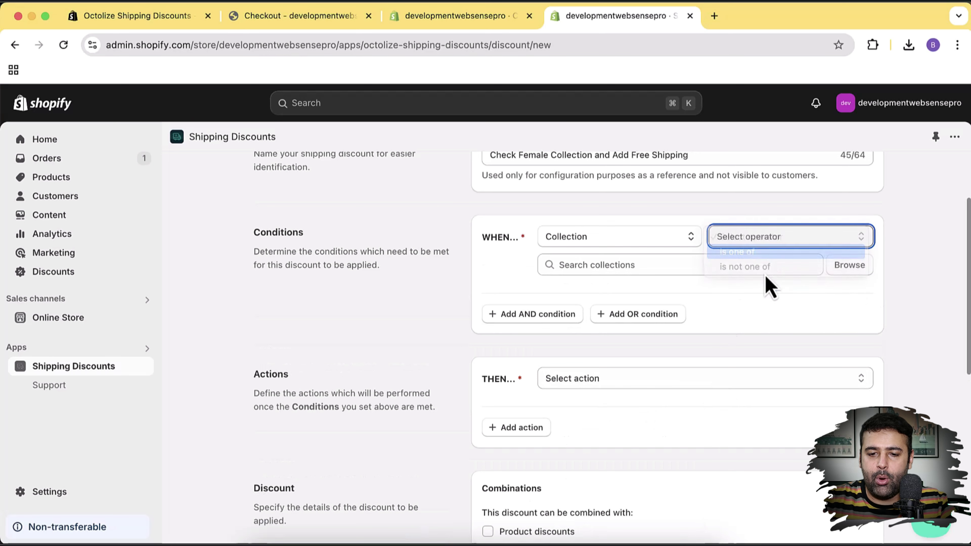
click(704, 265)
click(849, 270)
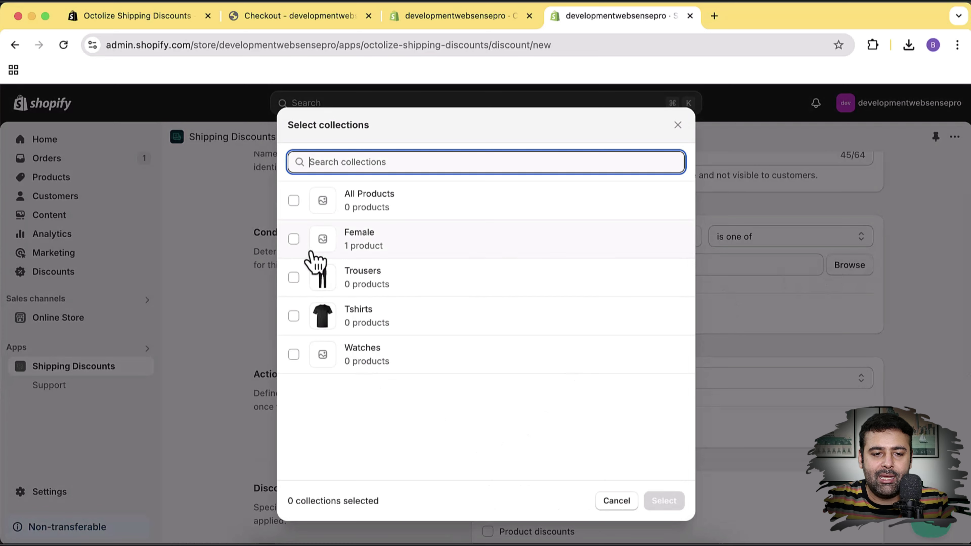
click(295, 240)
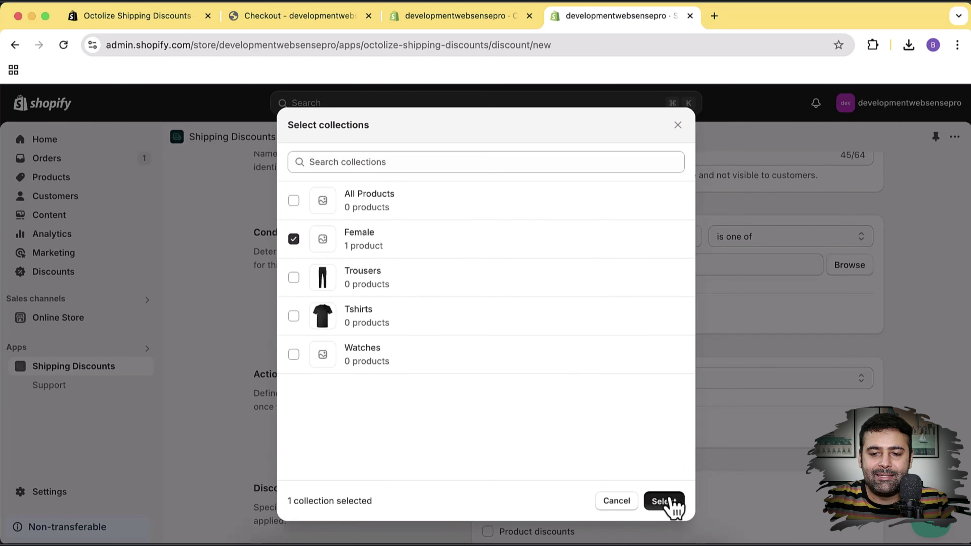
click(673, 504)
Set the discount's action to apply a 100 percent discount to all shipping methods.
scroll(906, 226, down, 6)
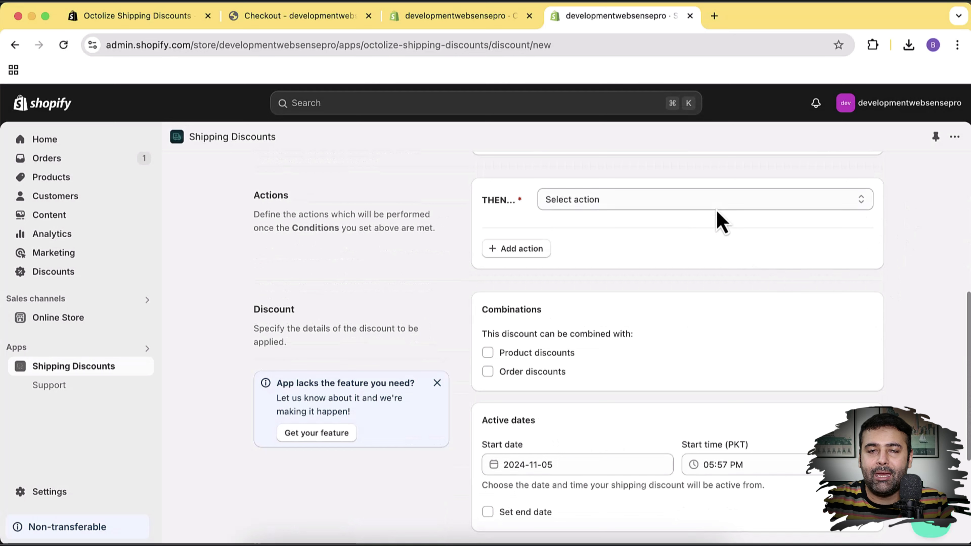
click(717, 207)
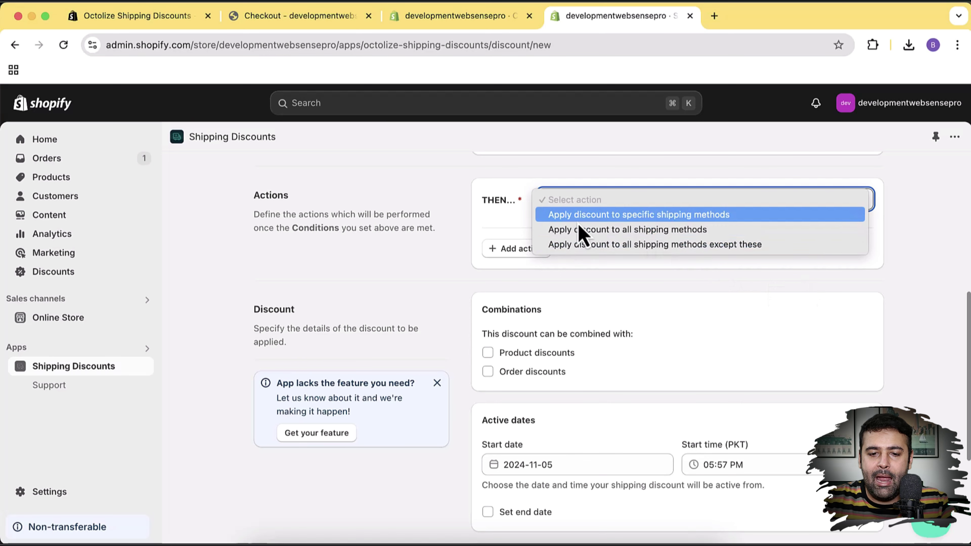
click(736, 234)
click(777, 208)
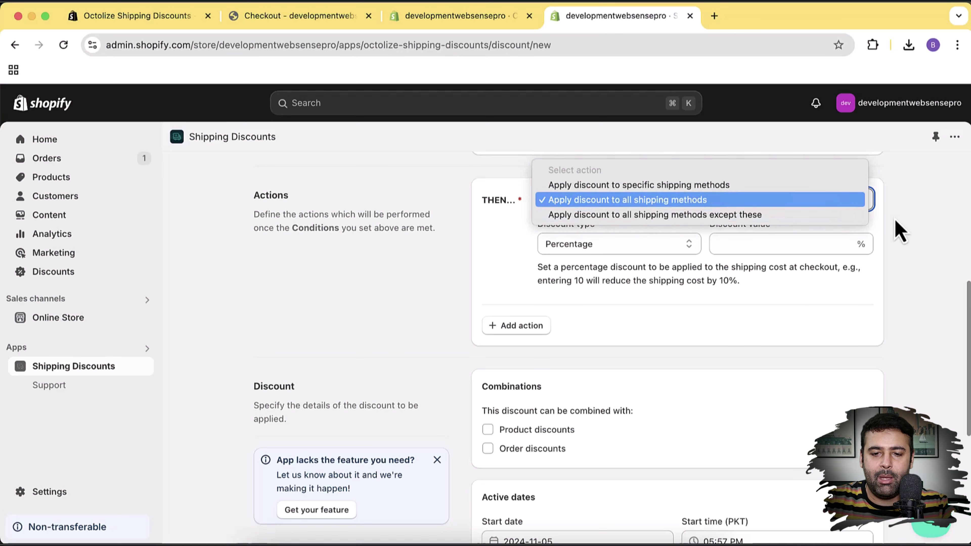
click(906, 228)
click(757, 239)
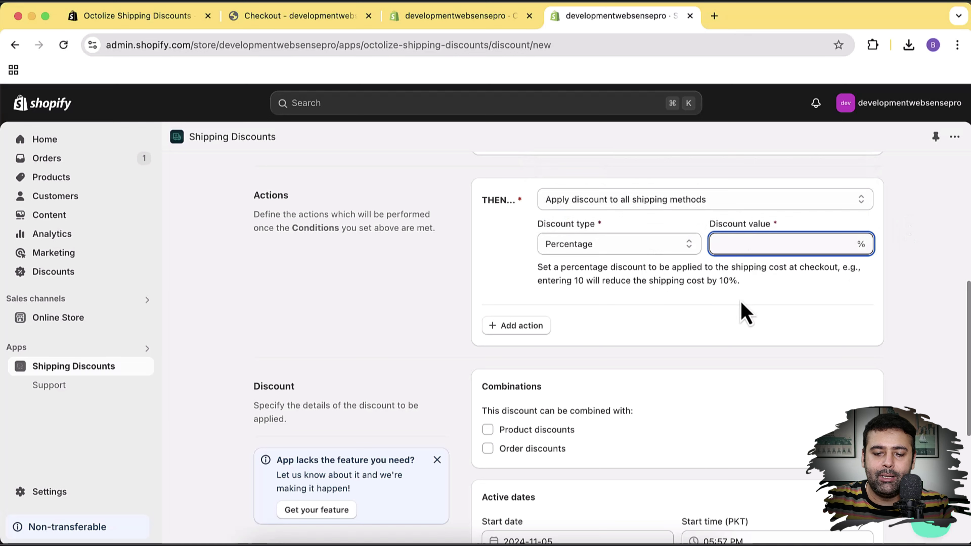
click(778, 311)
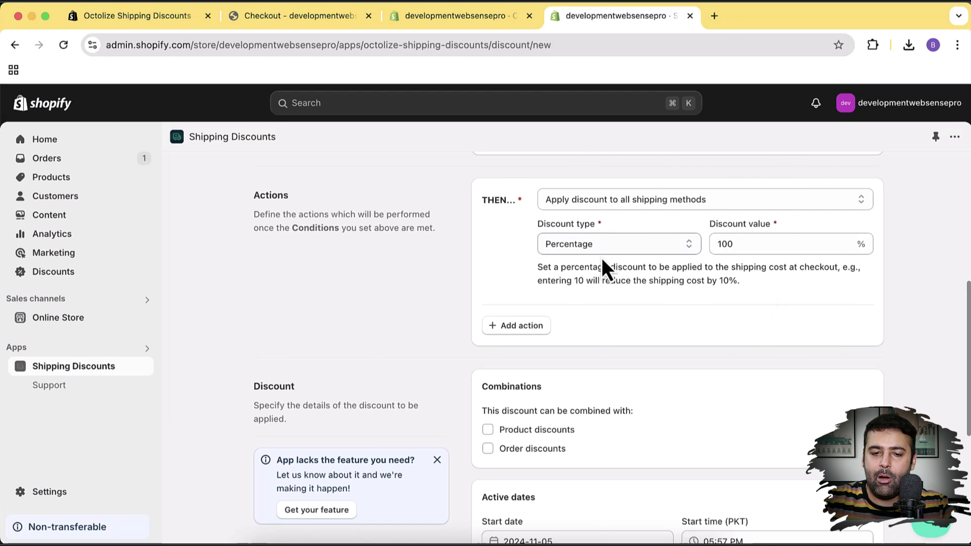
Review the combination, active date and message settings, then save the new shipping discount.
scroll(830, 303, down, 7)
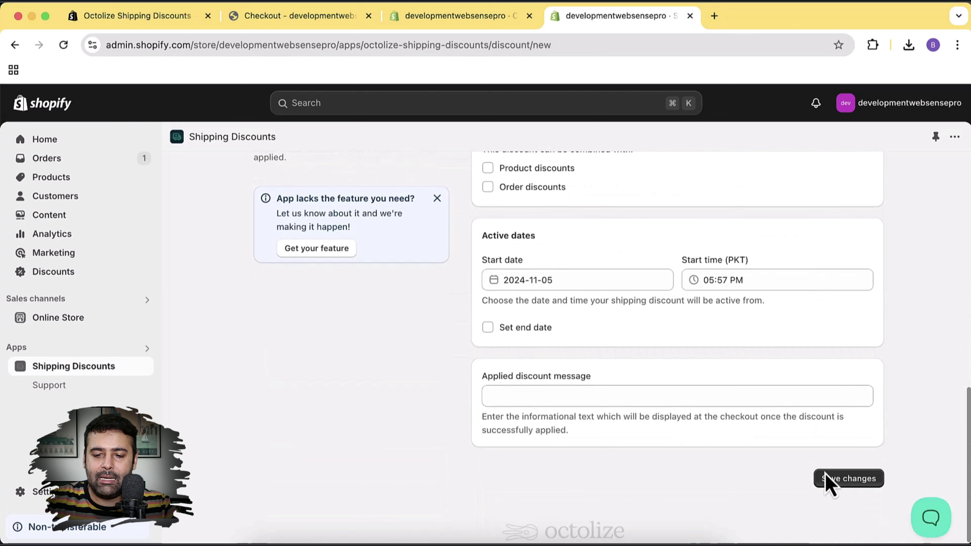
scroll(543, 302, up, 3)
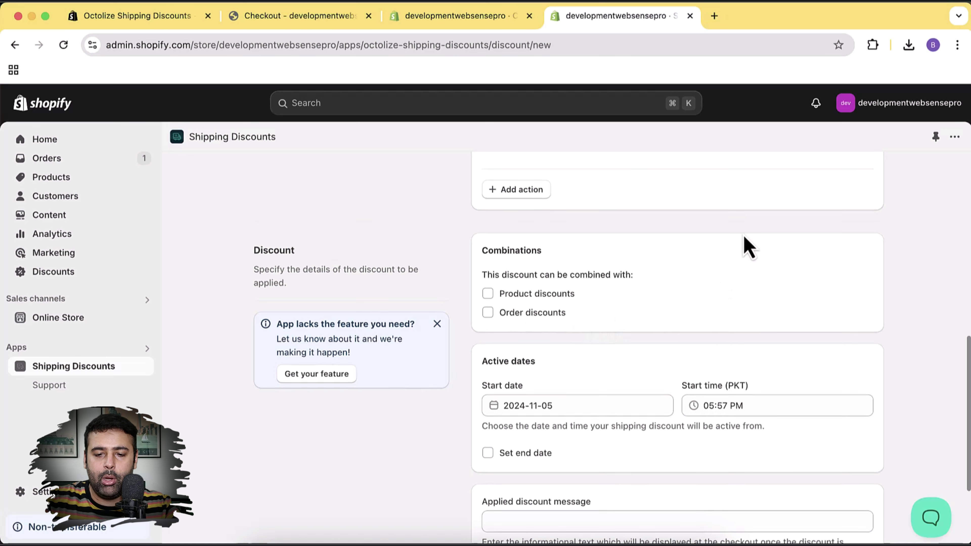
scroll(622, 340, down, 3)
click(847, 482)
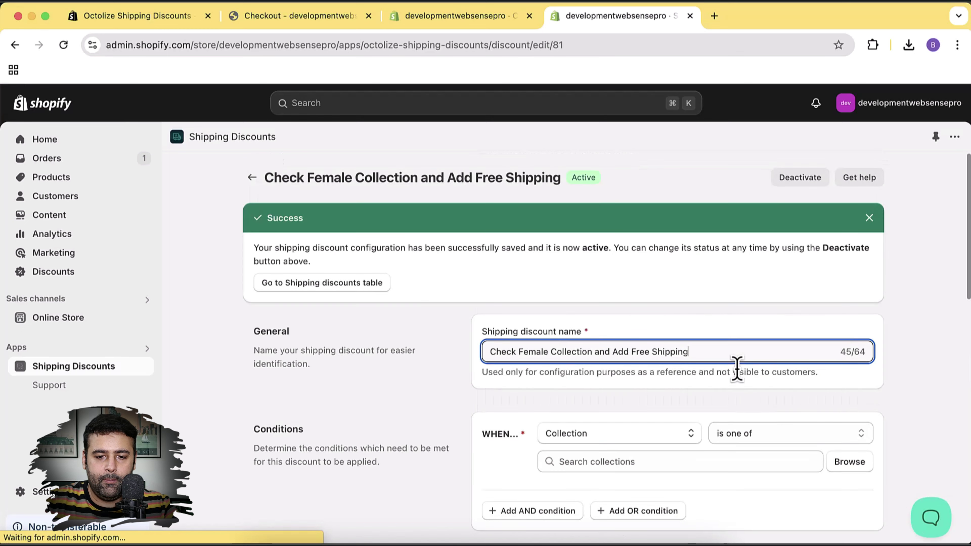
Switch to the store checkout, reload it and check the Female Dress's shipping charge and applied discount label.
click(288, 23)
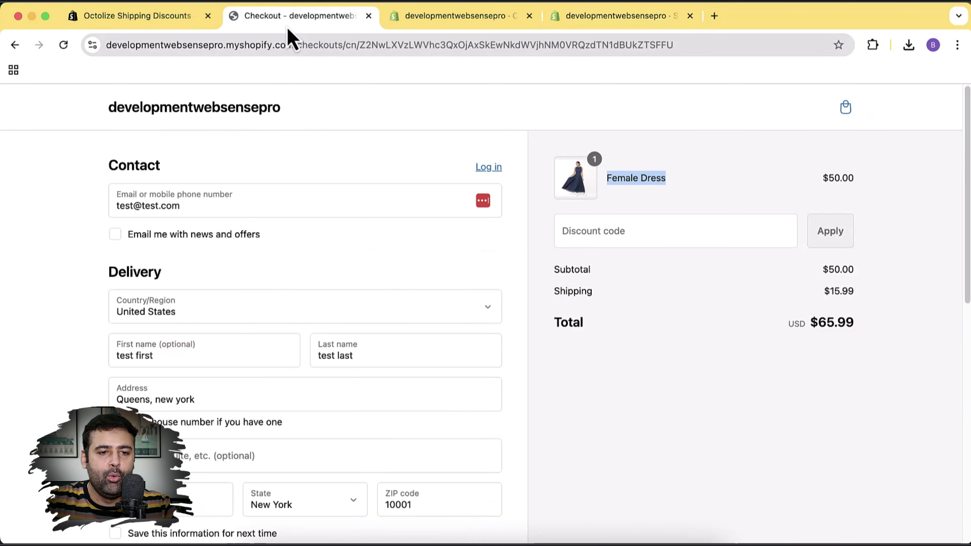
click(64, 44)
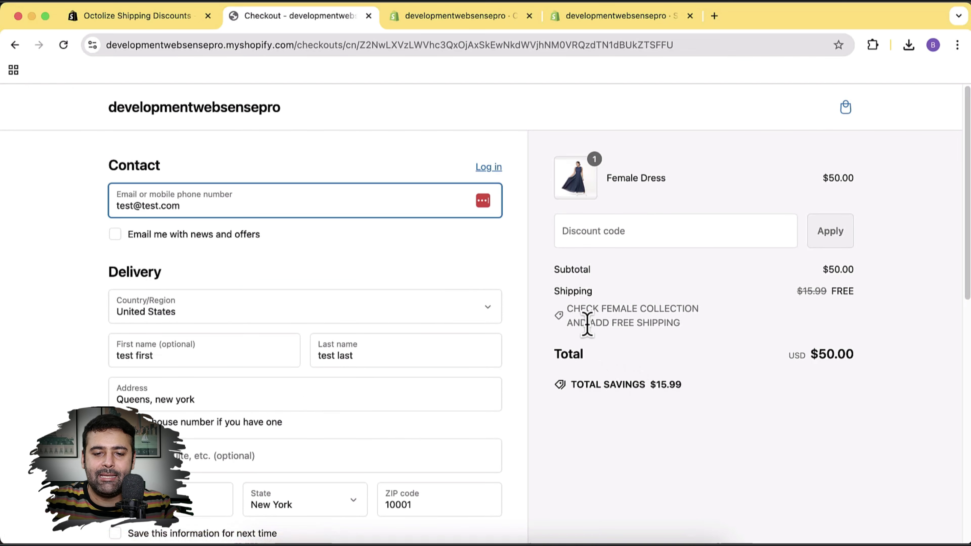
drag(570, 310, 671, 312)
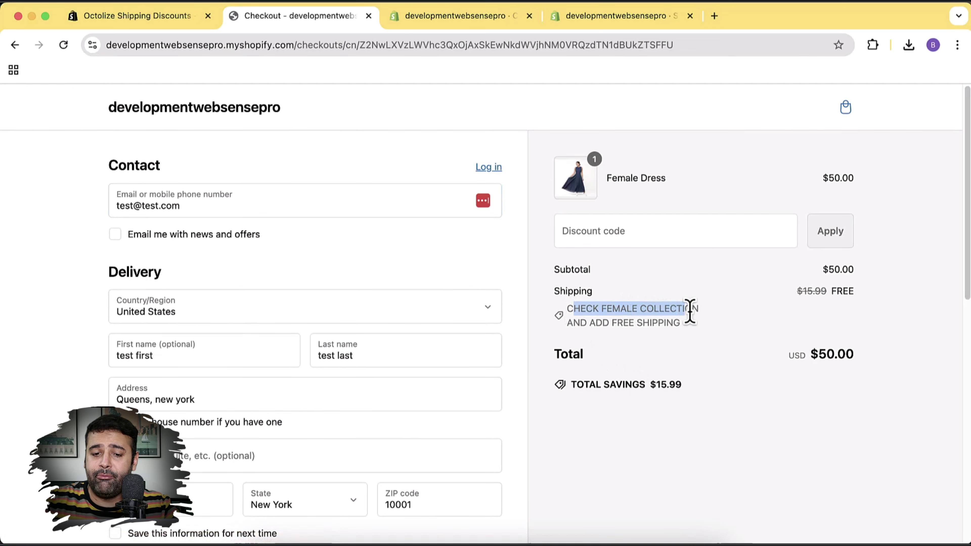